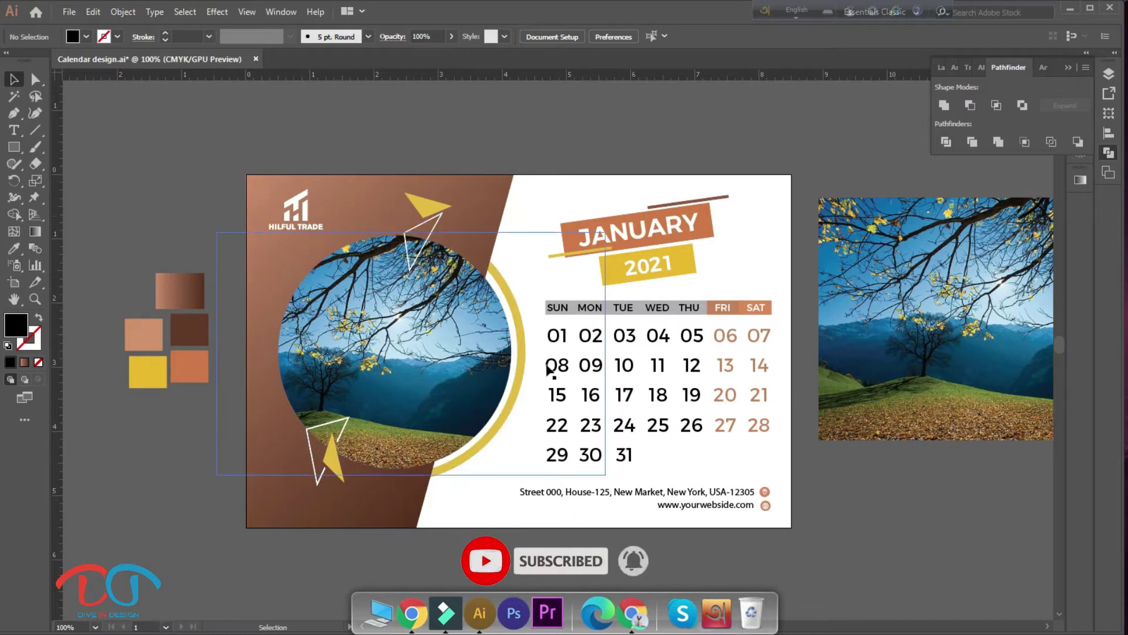
- Start a new document and set its units to inches
scroll(837, 484, down, 2)
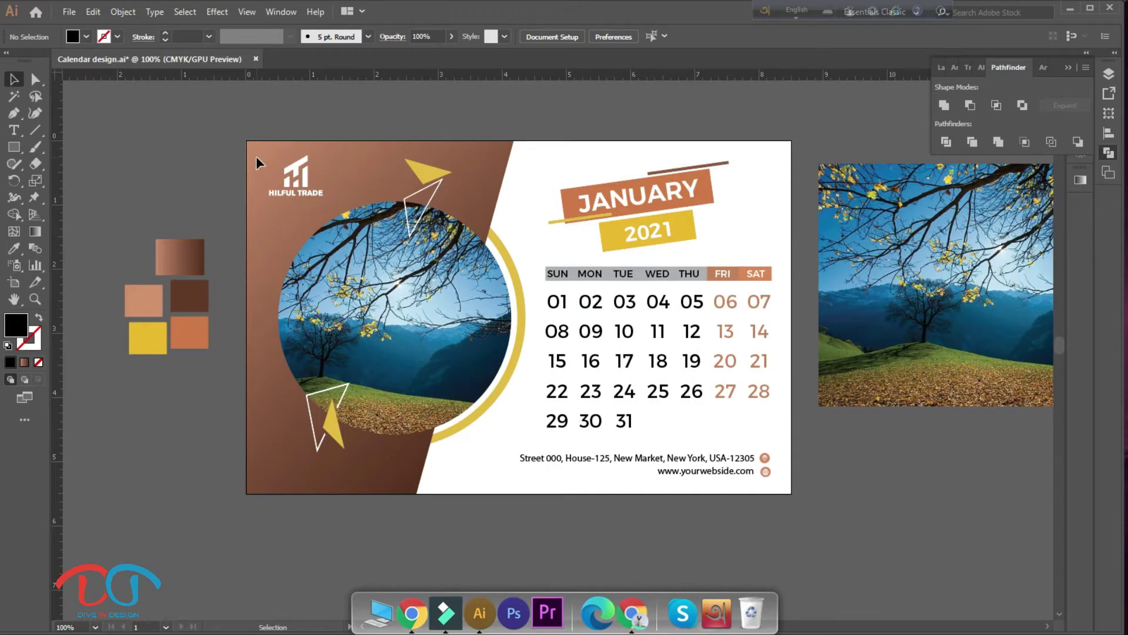
scroll(256, 156, up, 1)
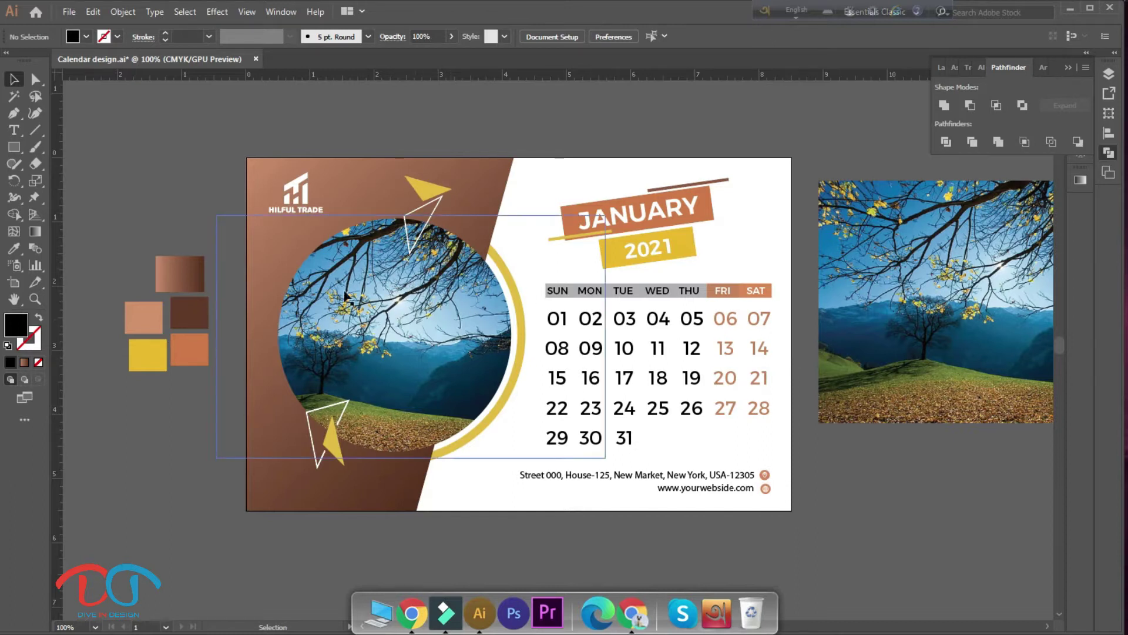
scroll(846, 495, down, 1)
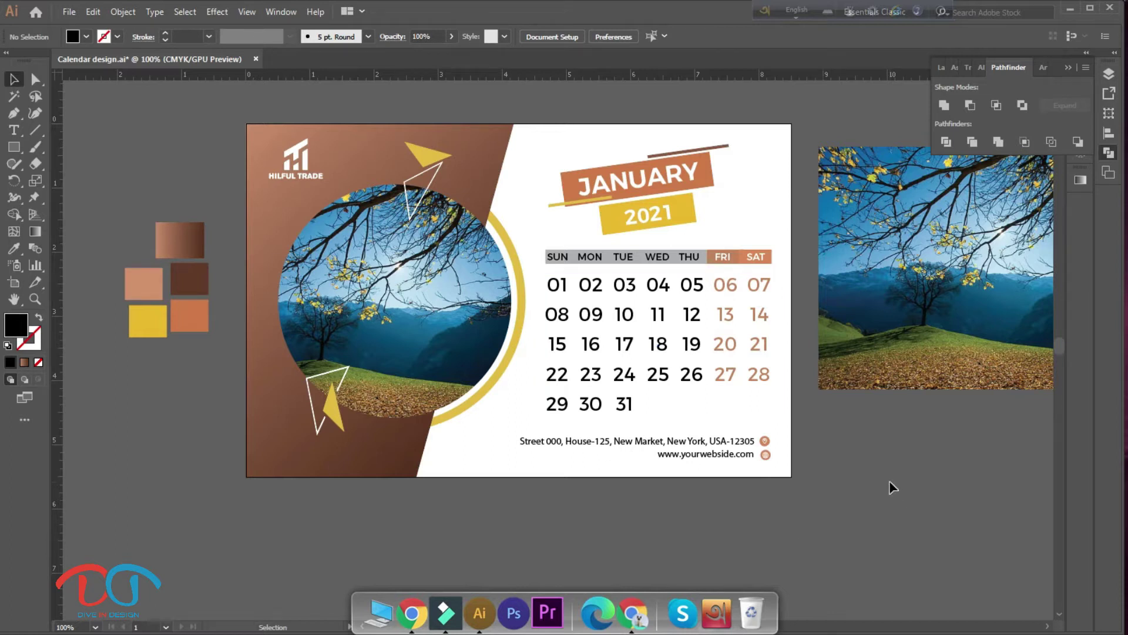
scroll(868, 487, up, 2)
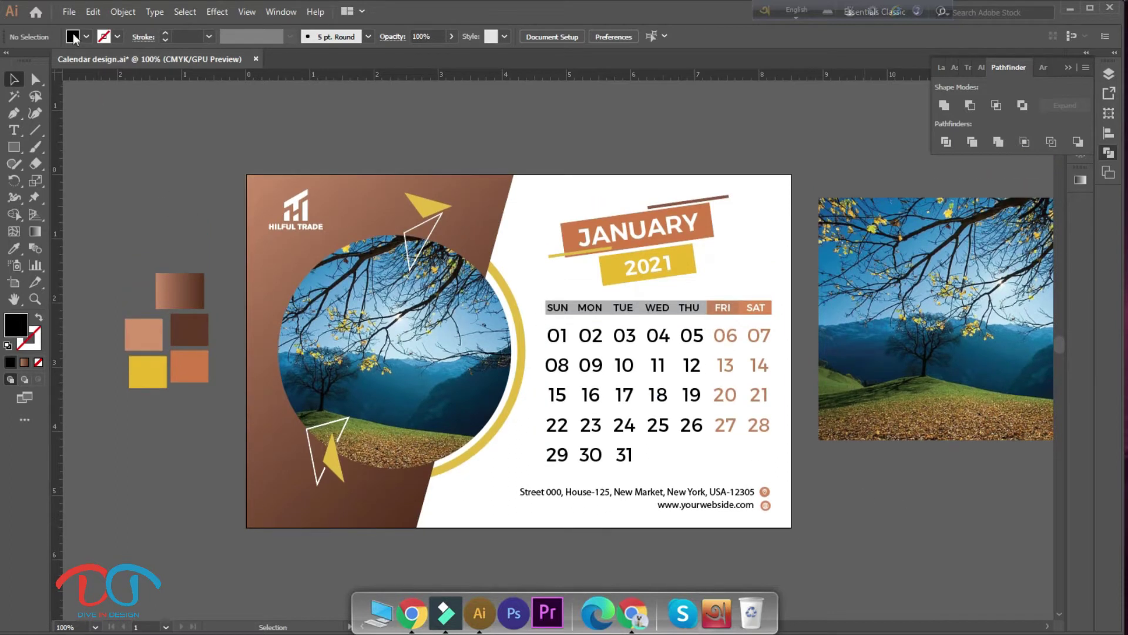
click(69, 11)
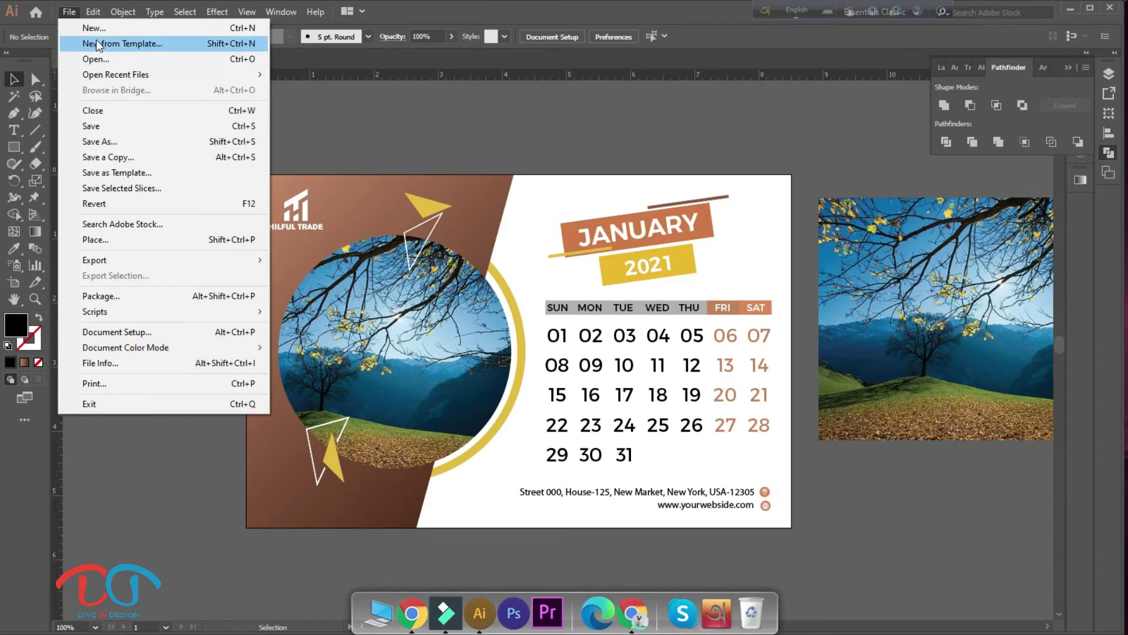
click(95, 29)
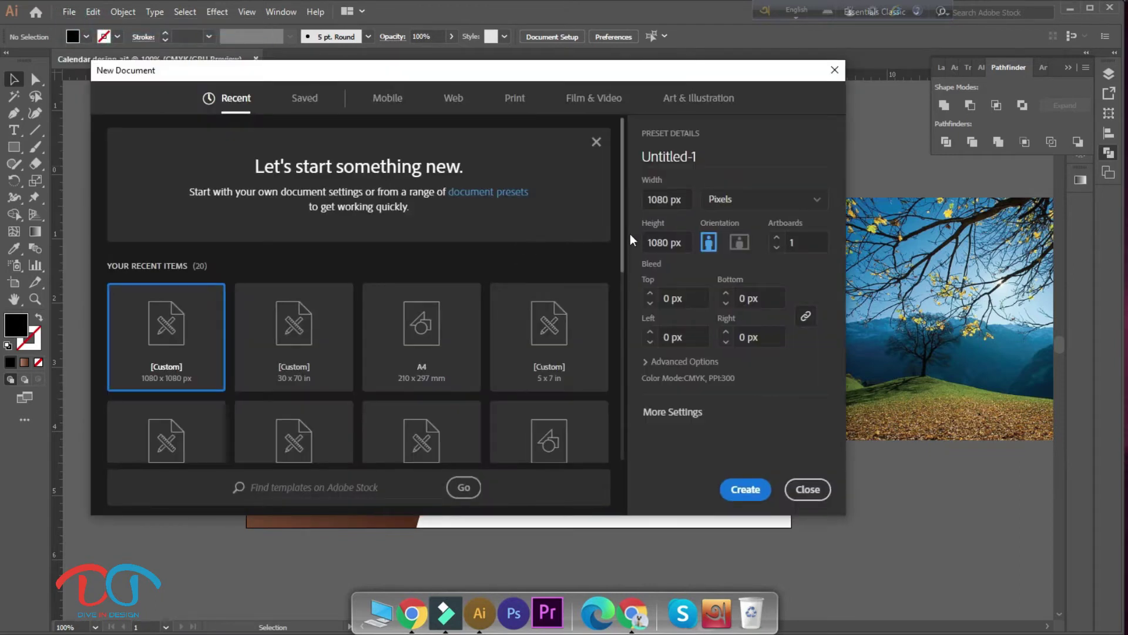
click(666, 206)
click(787, 204)
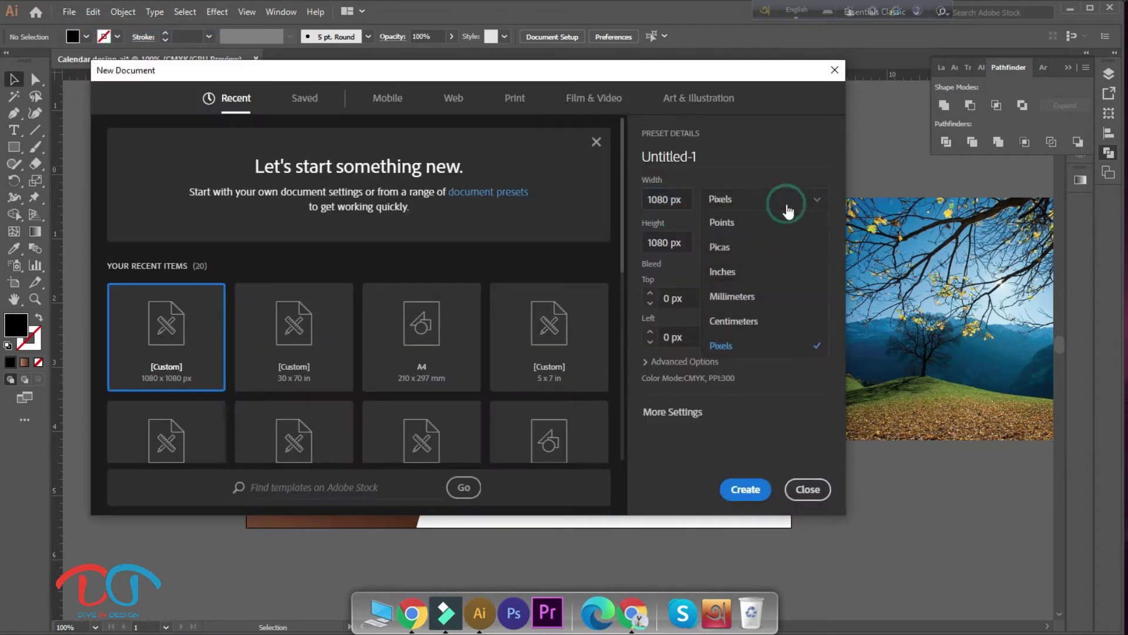
click(723, 272)
- Size the page 7 × 5 in in landscape orientation and create the document
double_click(684, 202)
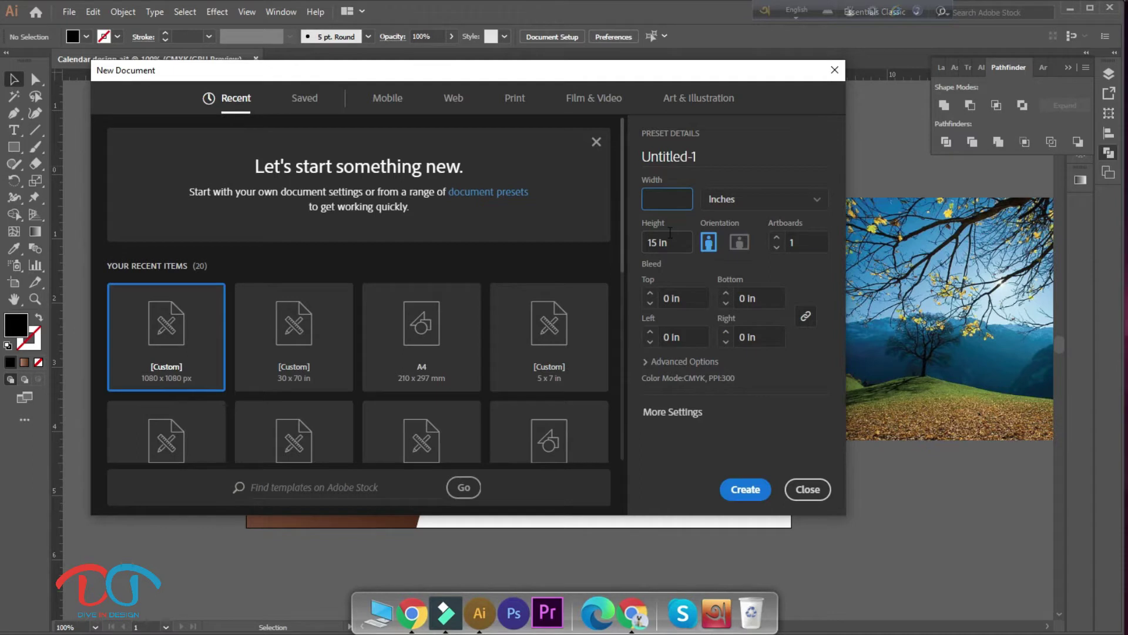
click(664, 197)
double_click(661, 243)
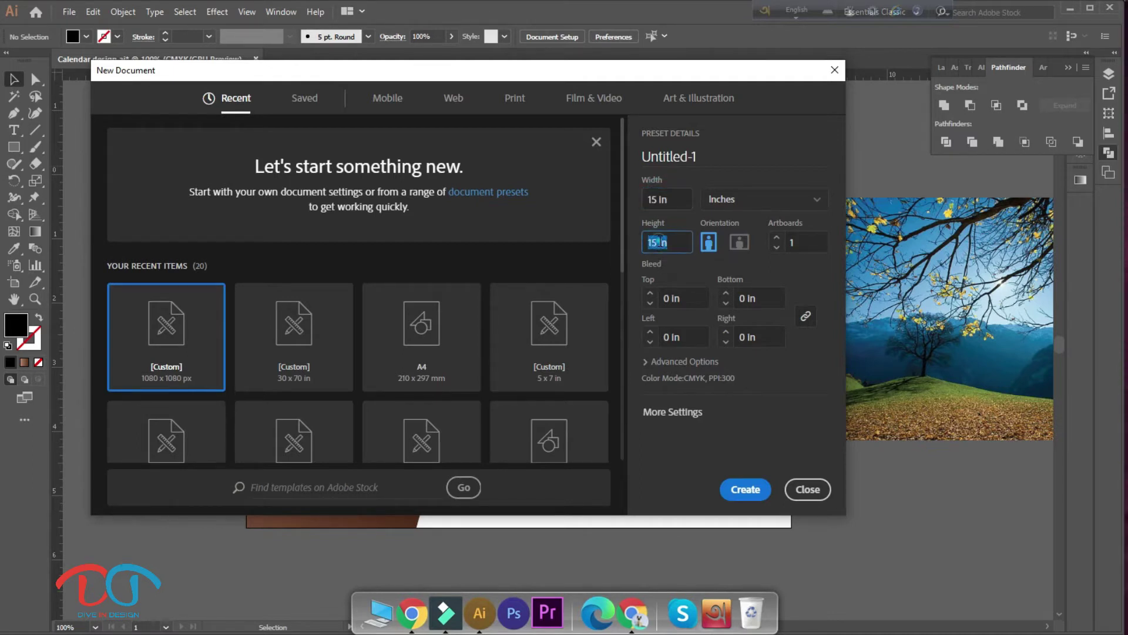
key(BackSpace)
double_click(666, 198)
key(BackSpace)
text(5.8 in)
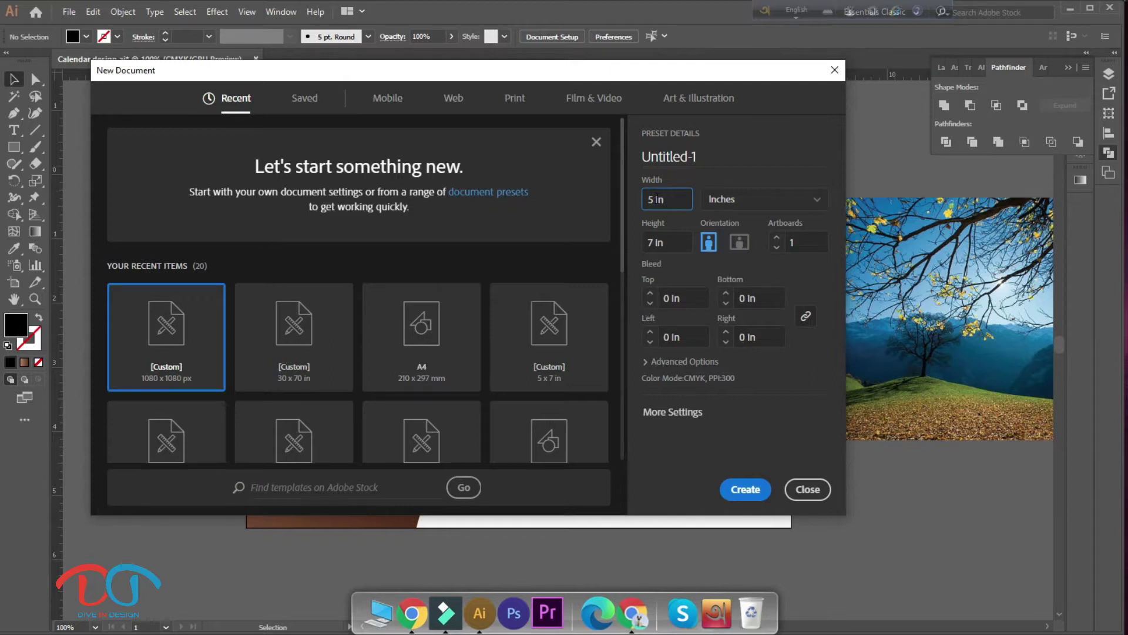
click(747, 245)
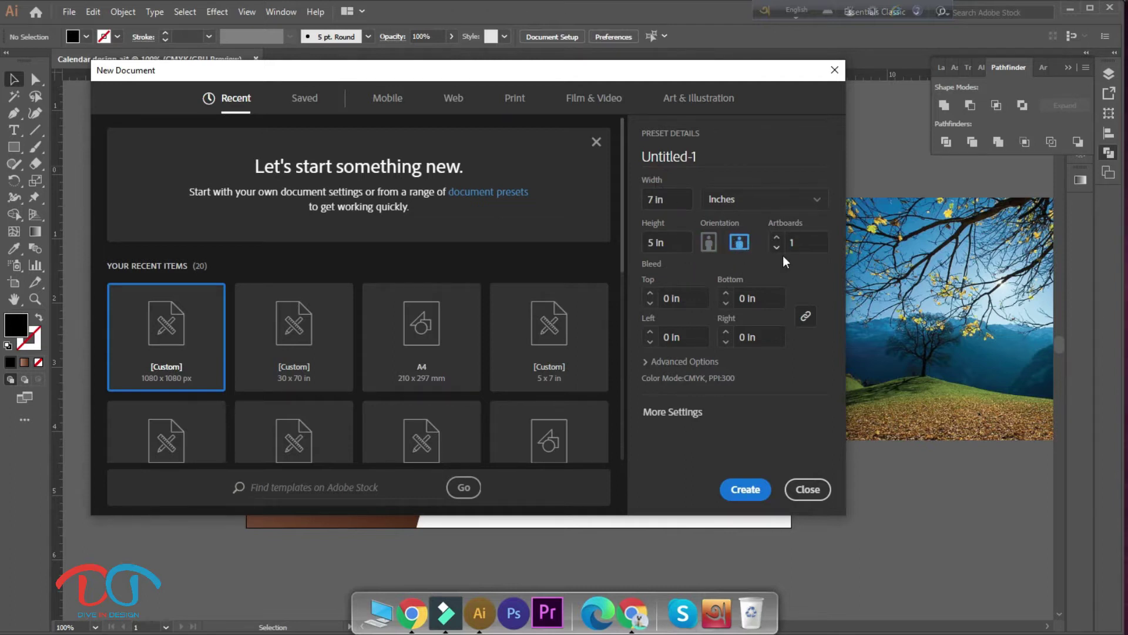
click(742, 489)
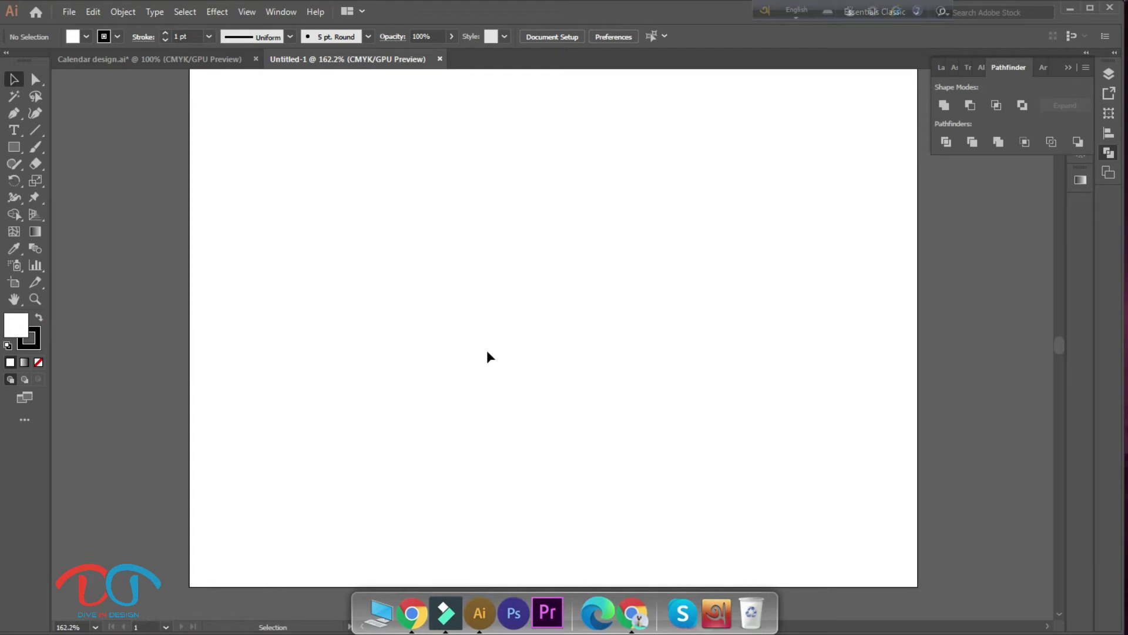
- Copy the five colour swatch rectangles from Calendar design.ai into Untitled-1 beside the artboard
key(ctrl+minus)
key(ctrl+minus)
scroll(487, 345, up, 1)
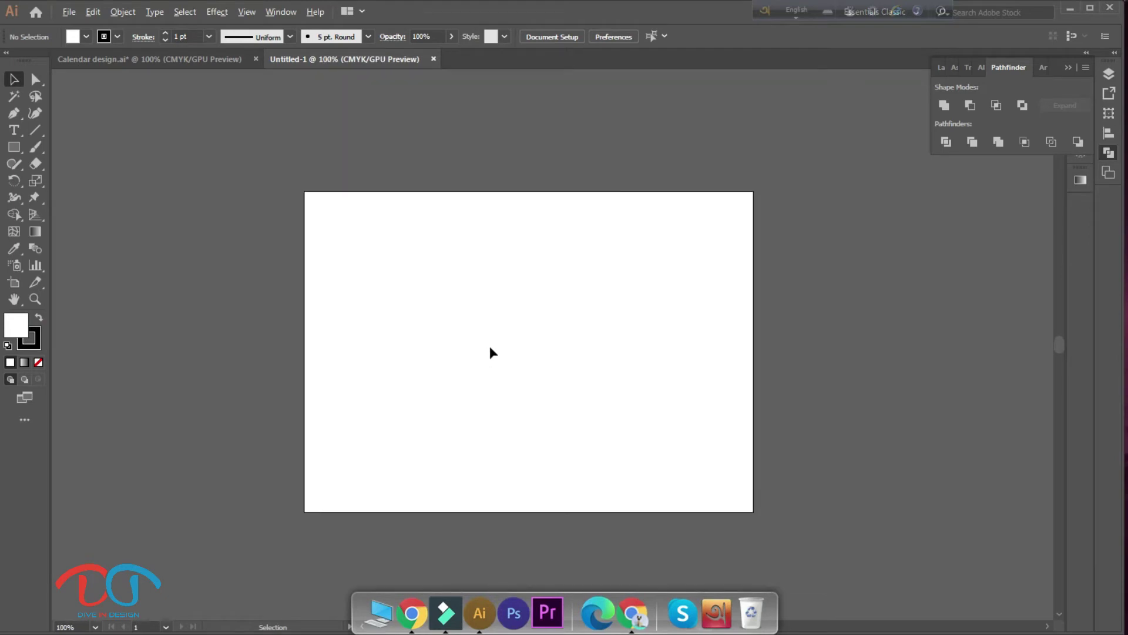
scroll(489, 347, up, 1)
scroll(489, 339, down, 1)
scroll(517, 315, up, 1)
scroll(506, 316, down, 1)
scroll(503, 316, up, 1)
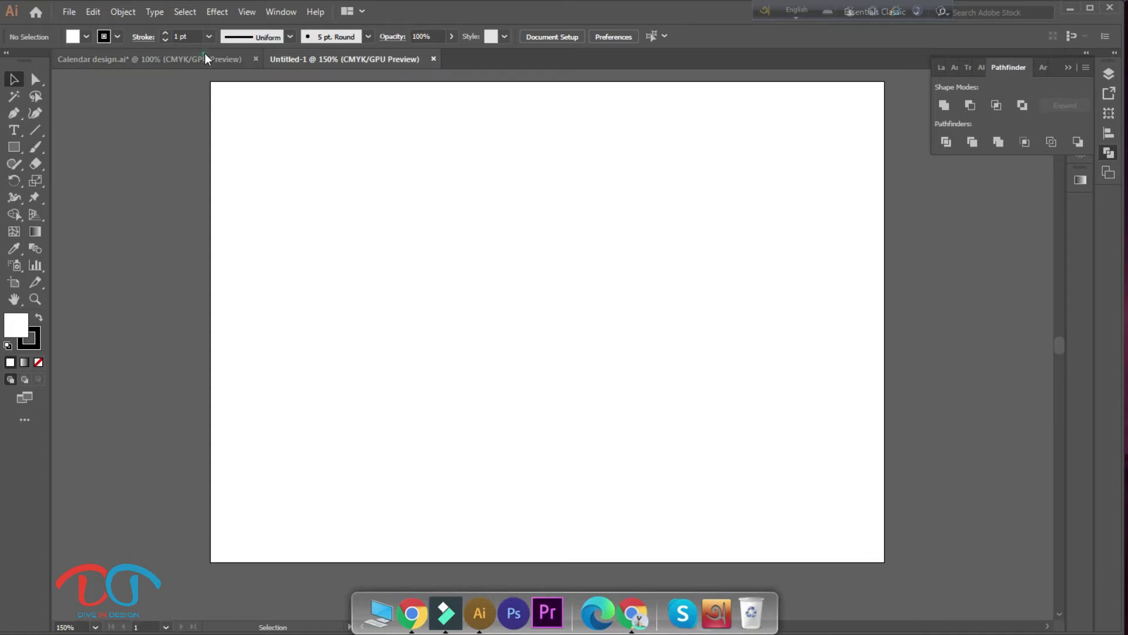
click(206, 57)
mouse_move(144, 292)
mouse_down()
mouse_move(204, 364)
mouse_move(281, 57)
mouse_up()
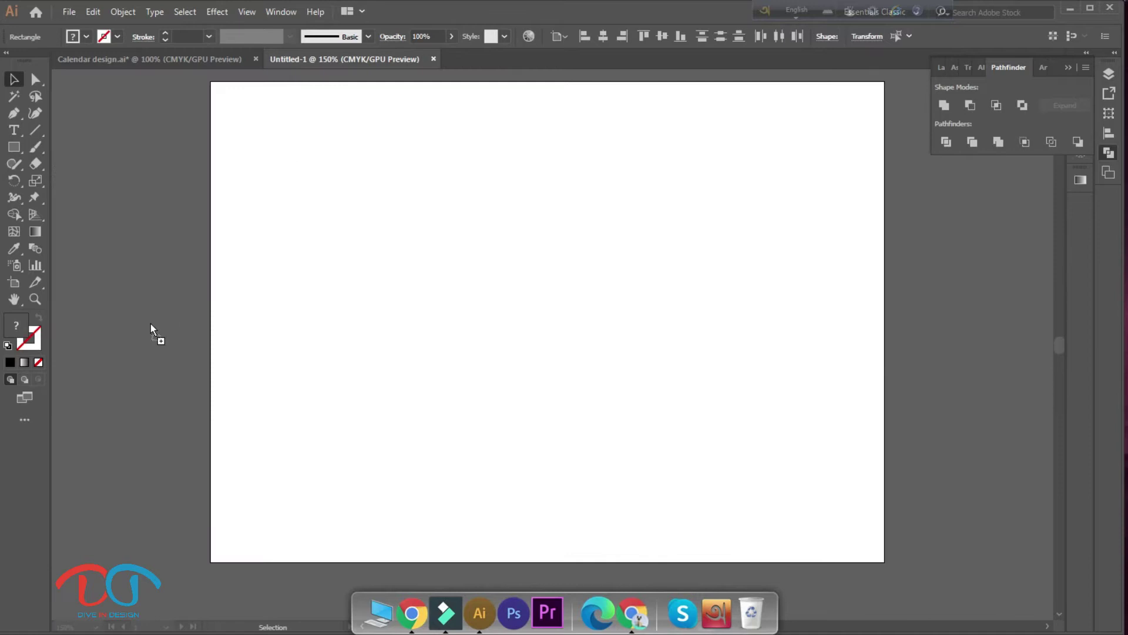
drag(150, 323, 150, 320)
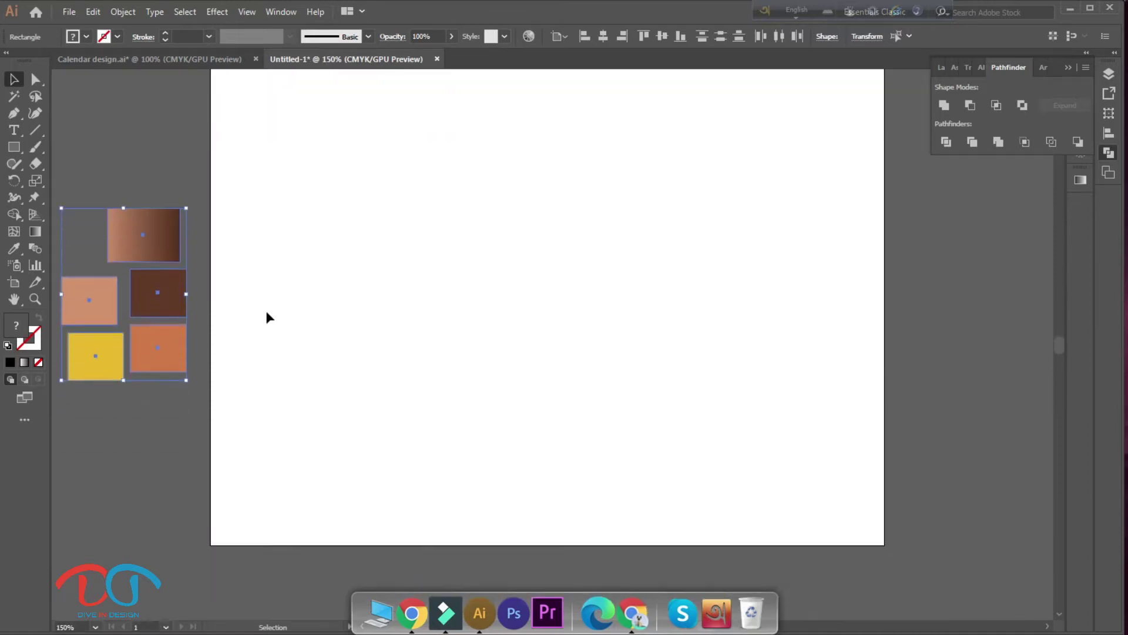
scroll(334, 323, up, 1)
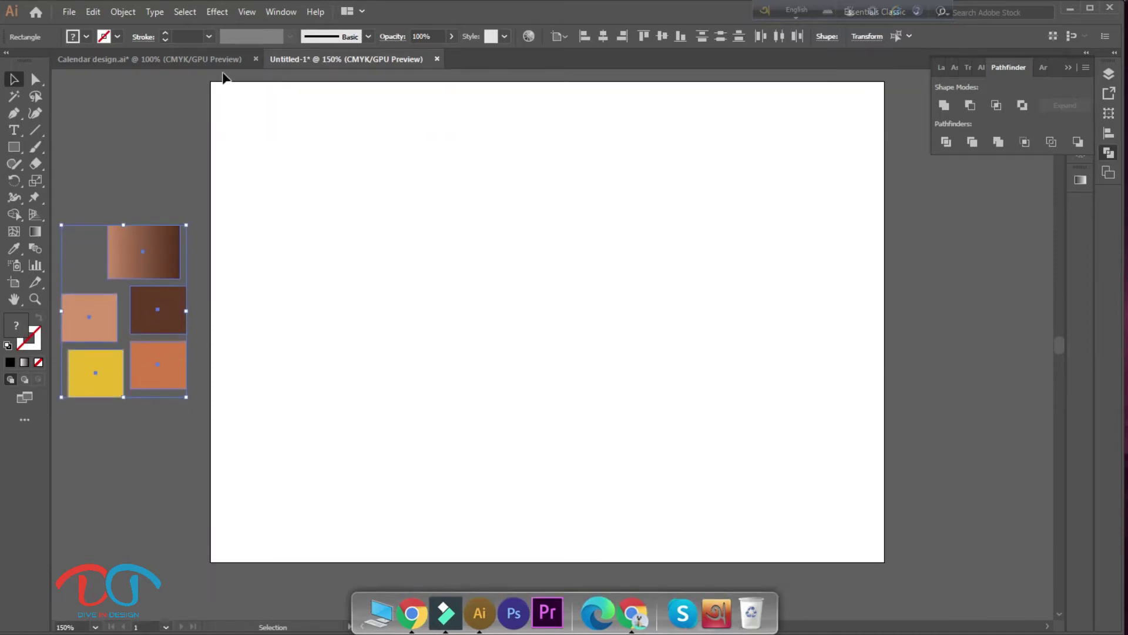
- Draw a four-point panel with the Pen tool over the artboard's left side, with a slanted right edge
click(16, 114)
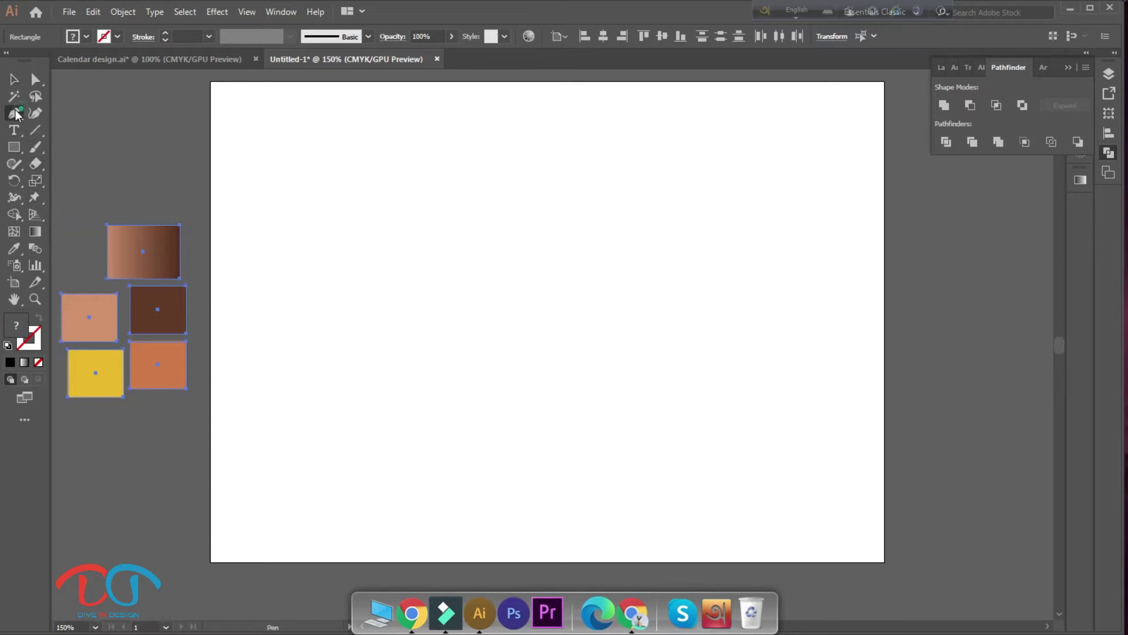
click(212, 81)
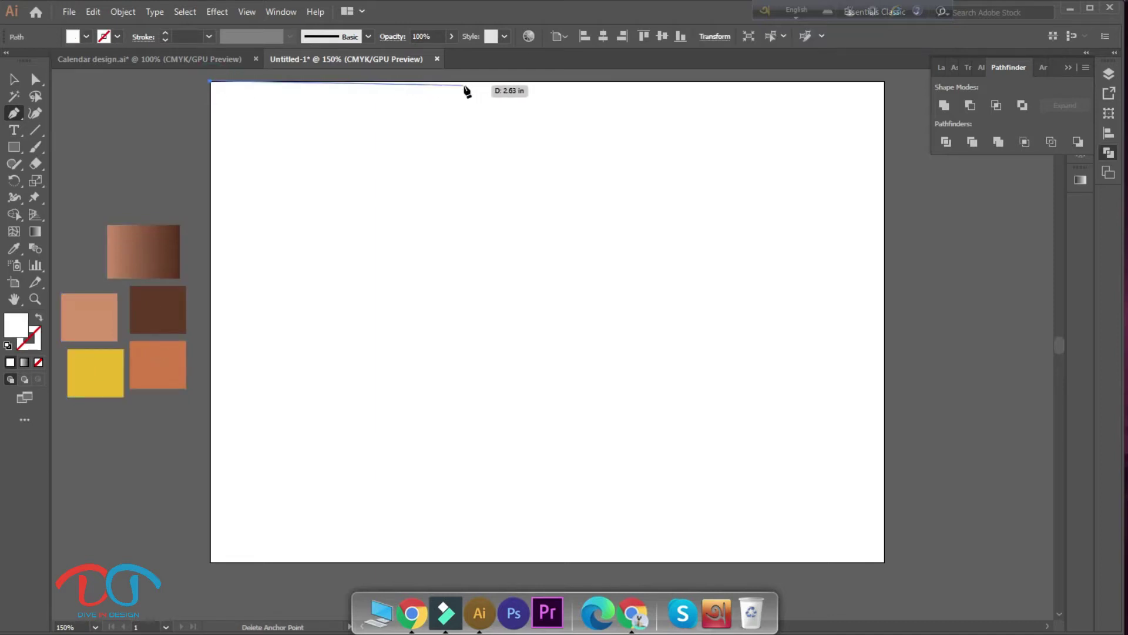
click(513, 81)
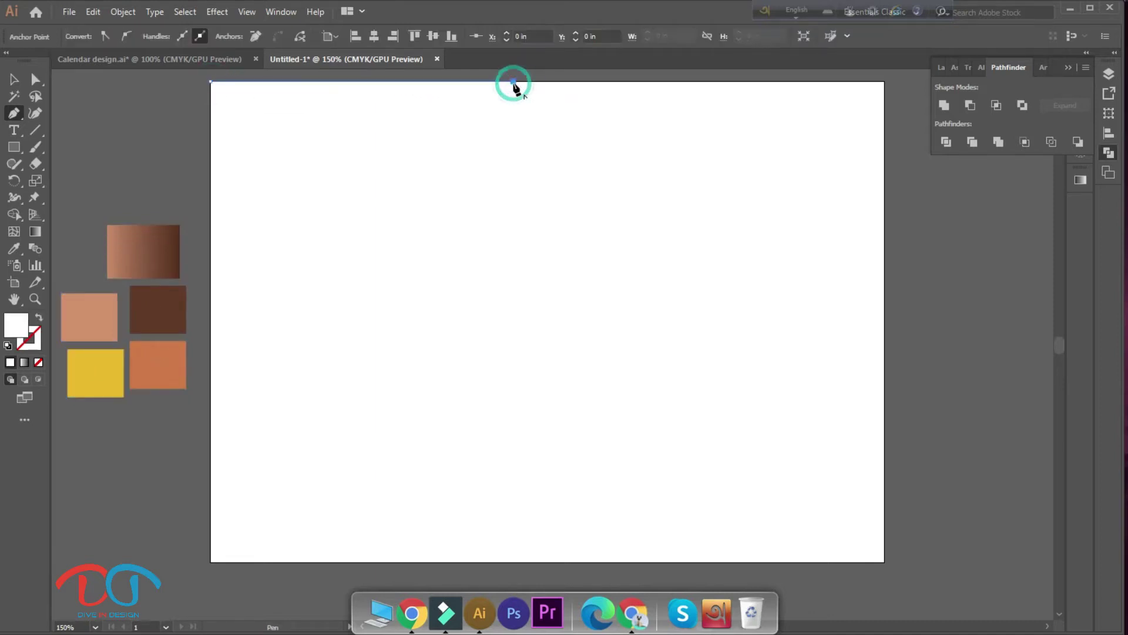
click(436, 561)
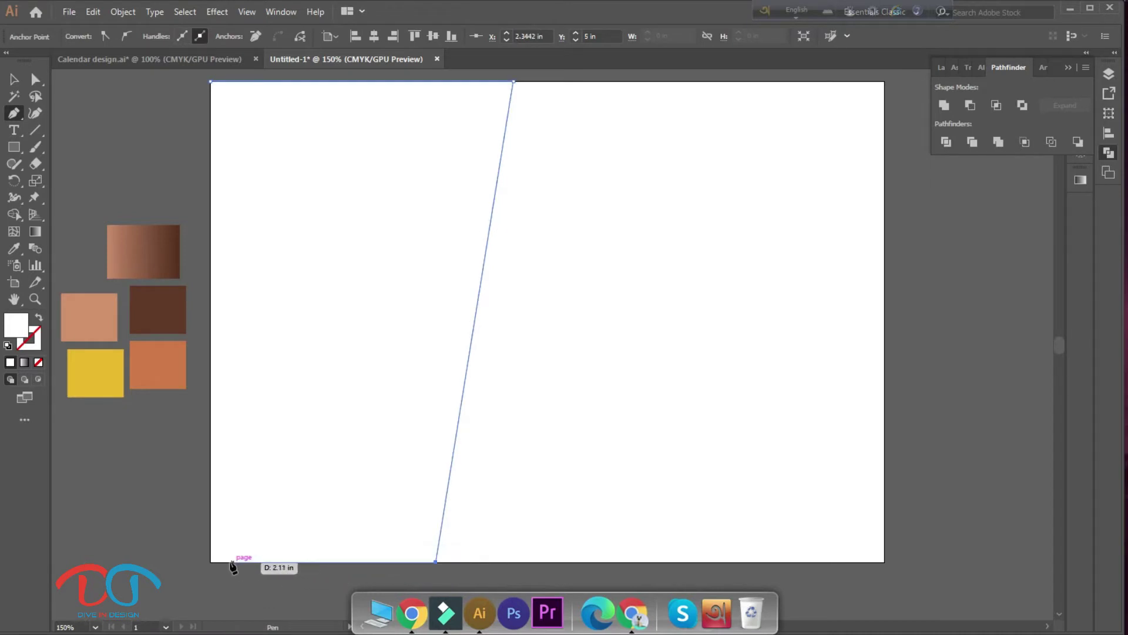
click(210, 561)
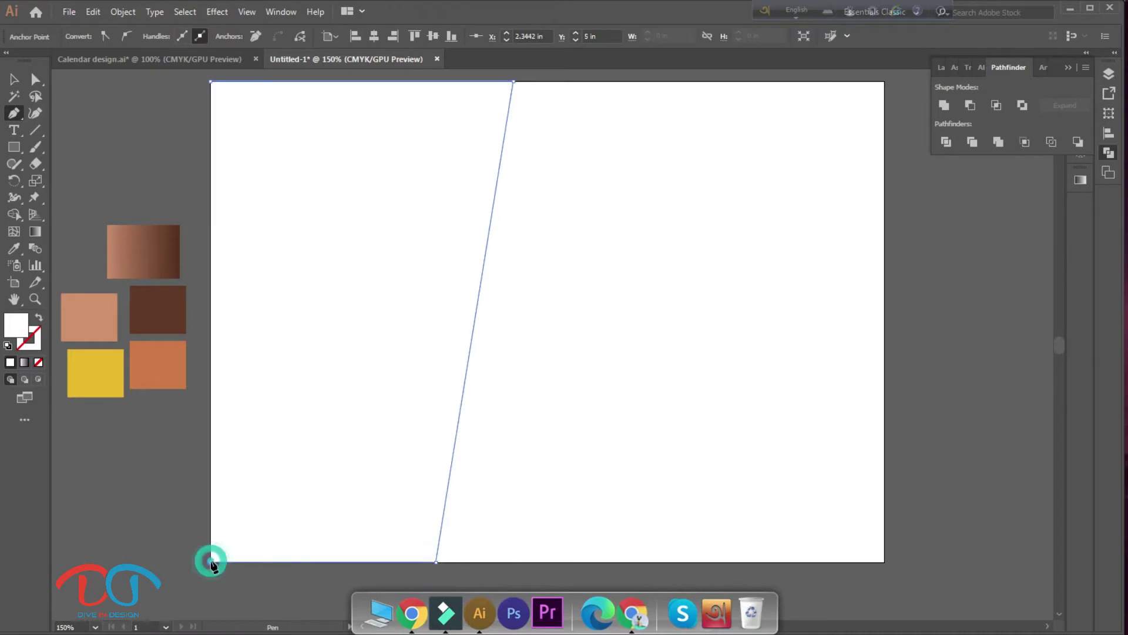
click(211, 82)
scroll(264, 178, up, 1)
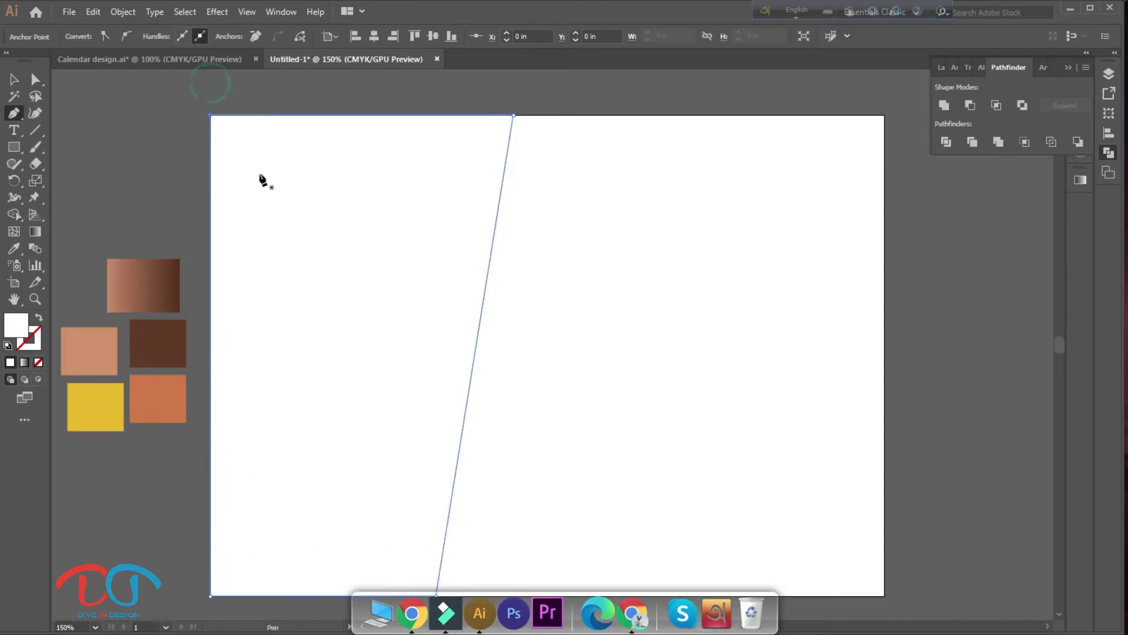
scroll(333, 289, down, 2)
scroll(344, 286, up, 1)
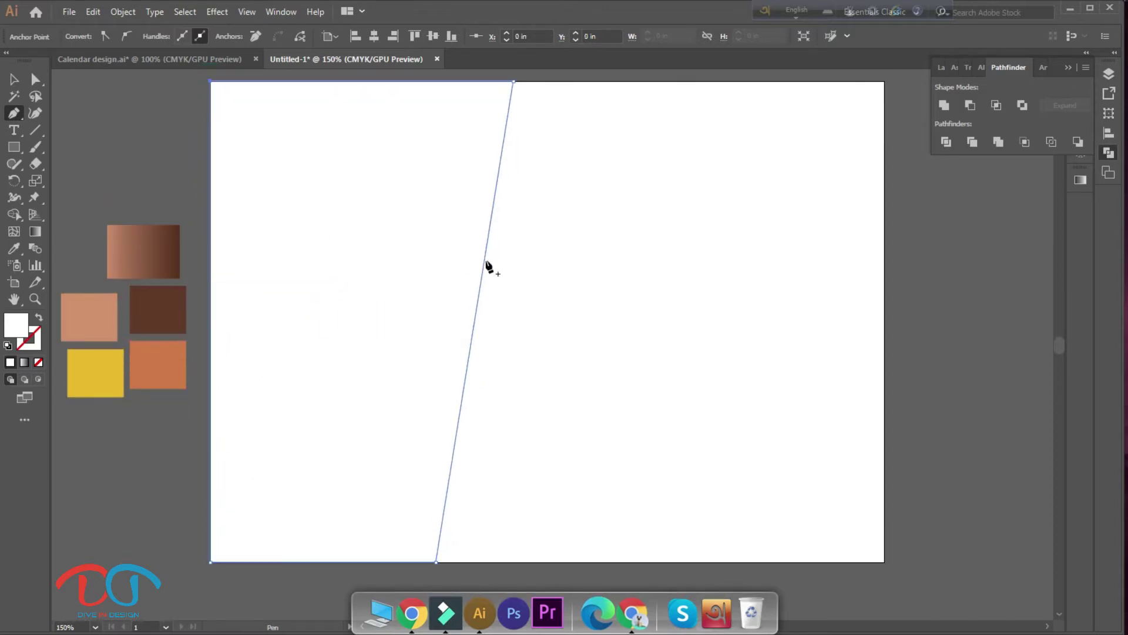
scroll(511, 285, down, 1)
scroll(501, 323, down, 1)
scroll(496, 319, down, 1)
scroll(496, 320, up, 4)
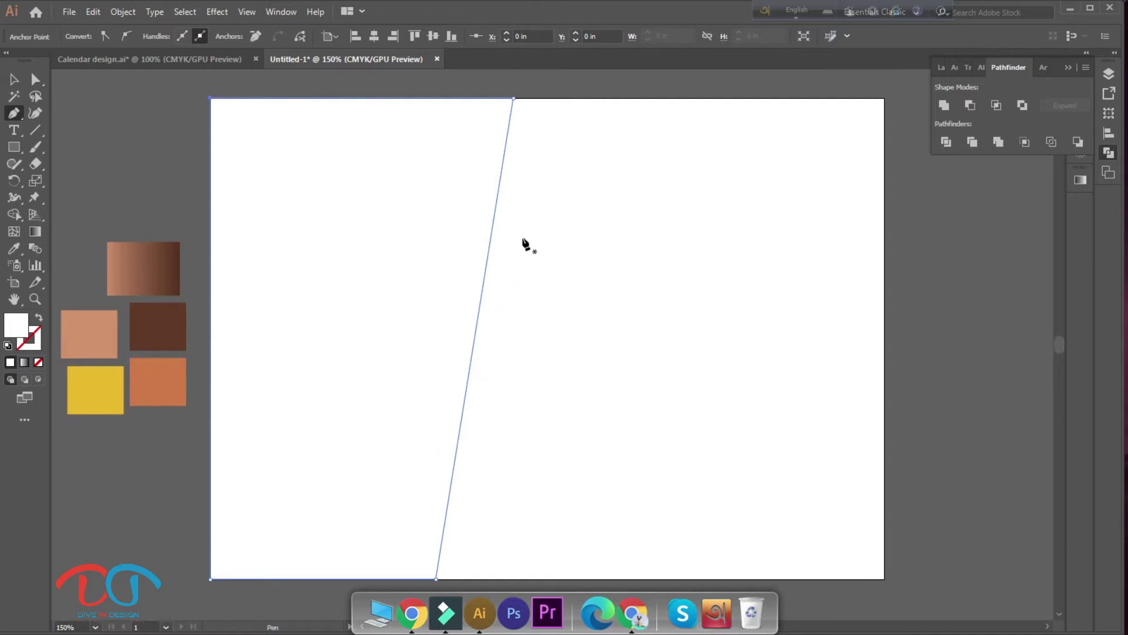
- Widen the panel rightward and fill it with the tan-to-brown gradient swatch
click(13, 83)
drag(514, 337, 554, 339)
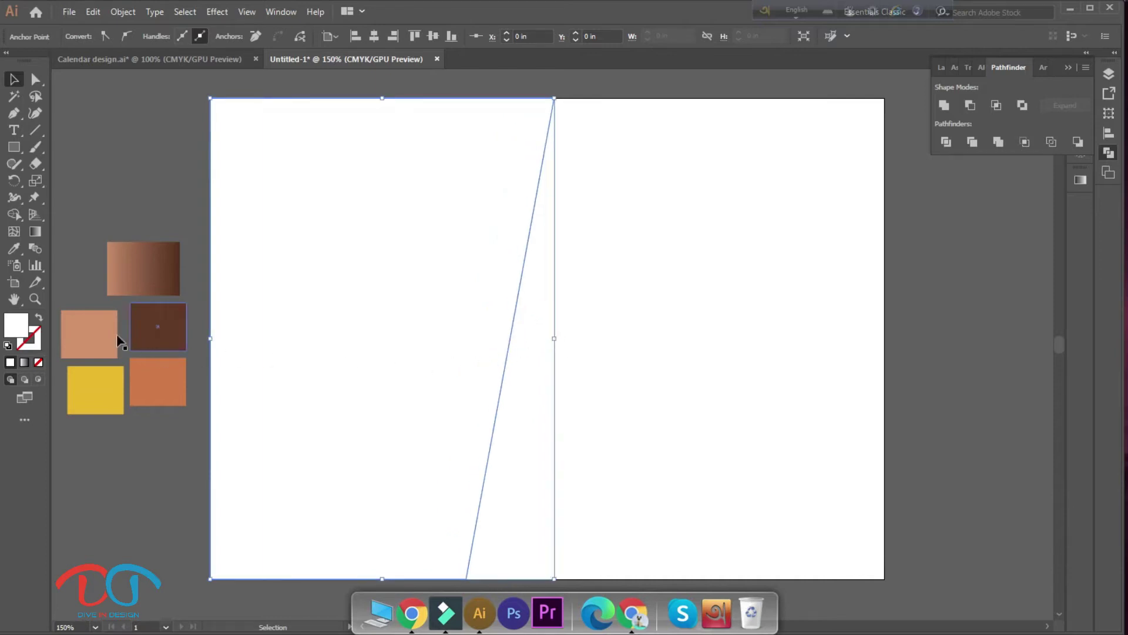
click(13, 248)
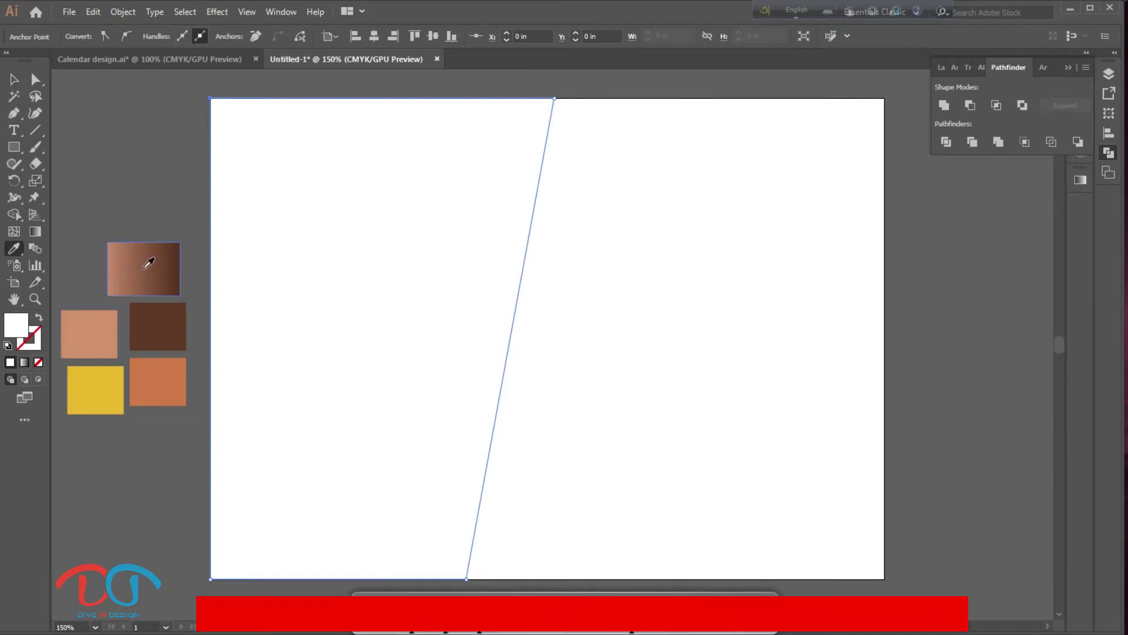
click(151, 260)
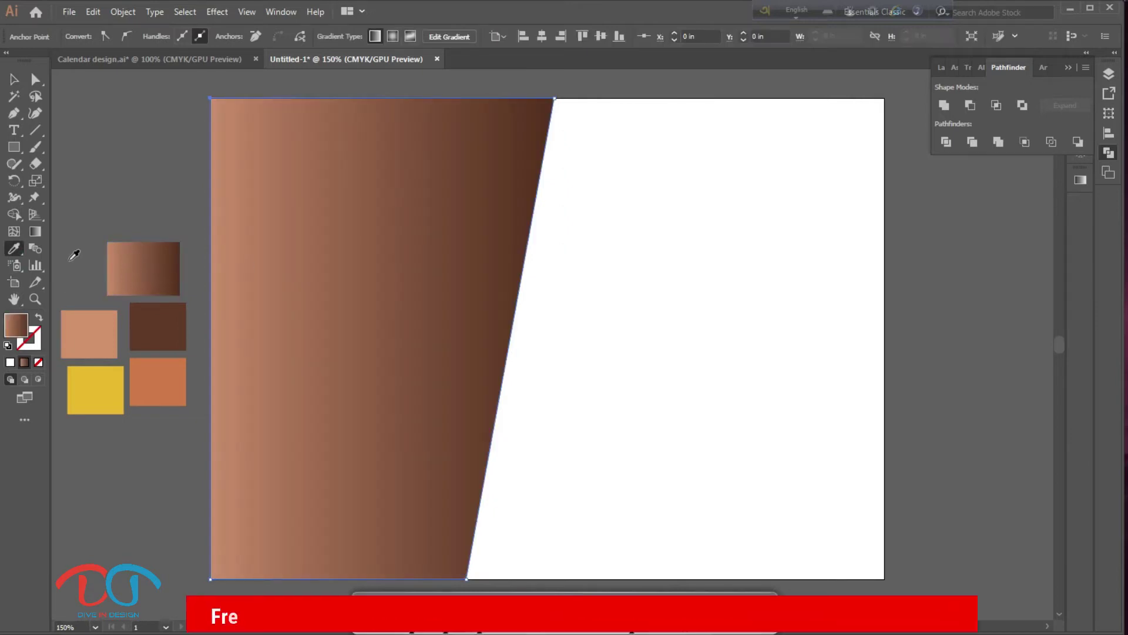
click(14, 78)
click(625, 381)
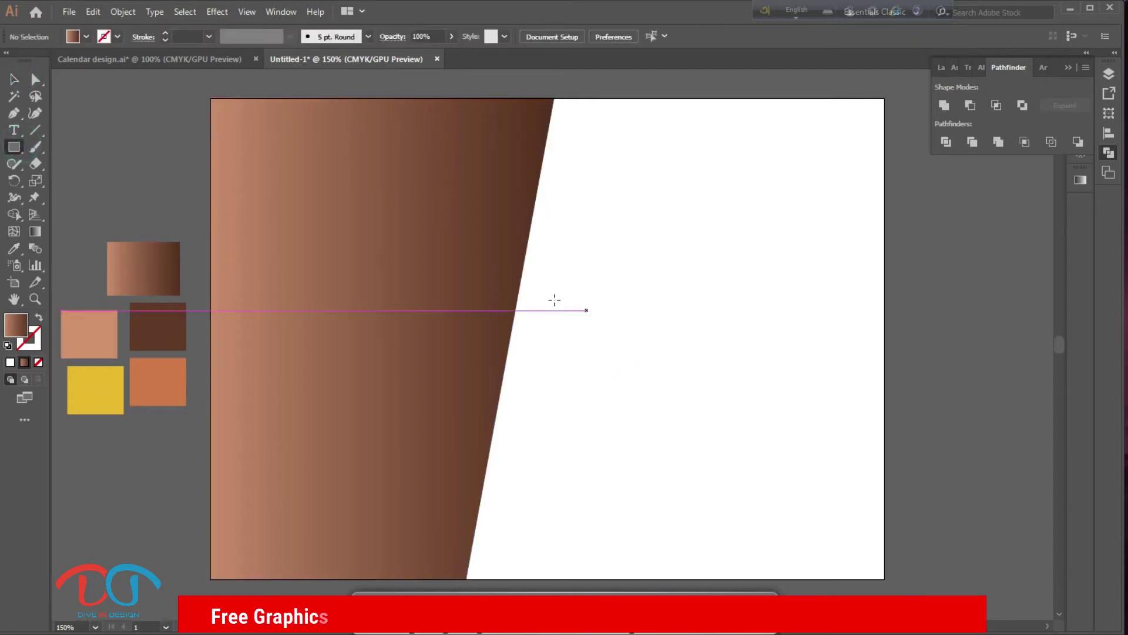
- Draw a roughly 3.91 in gradient circle across the panel's slanted edge with the Ellipse tool
click(16, 149)
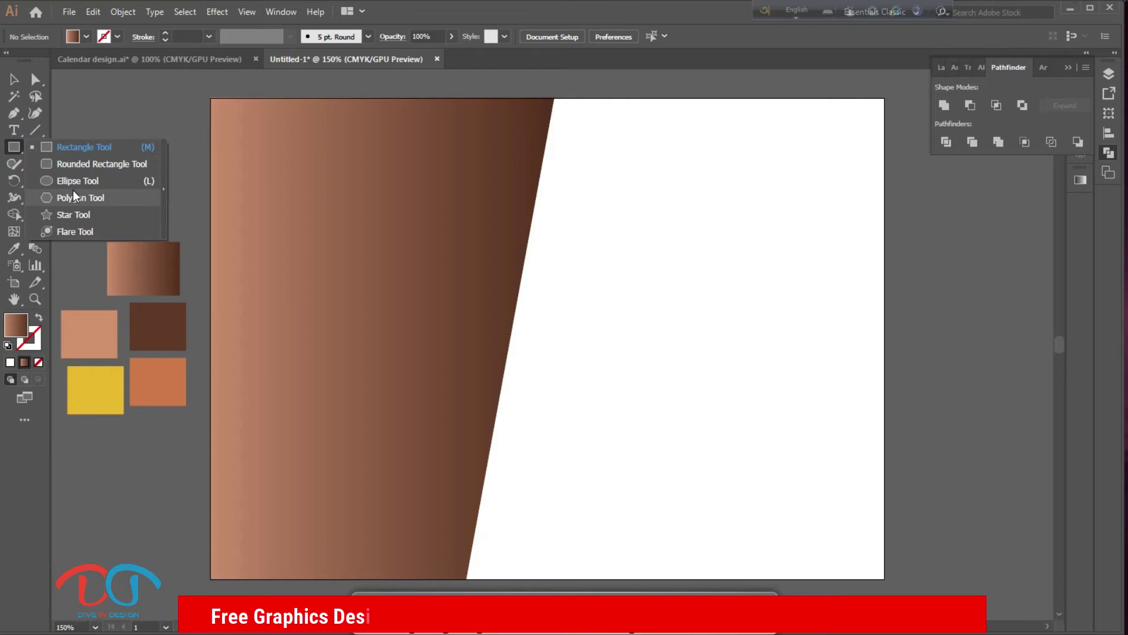
drag(16, 149, 73, 179)
drag(612, 353, 742, 478)
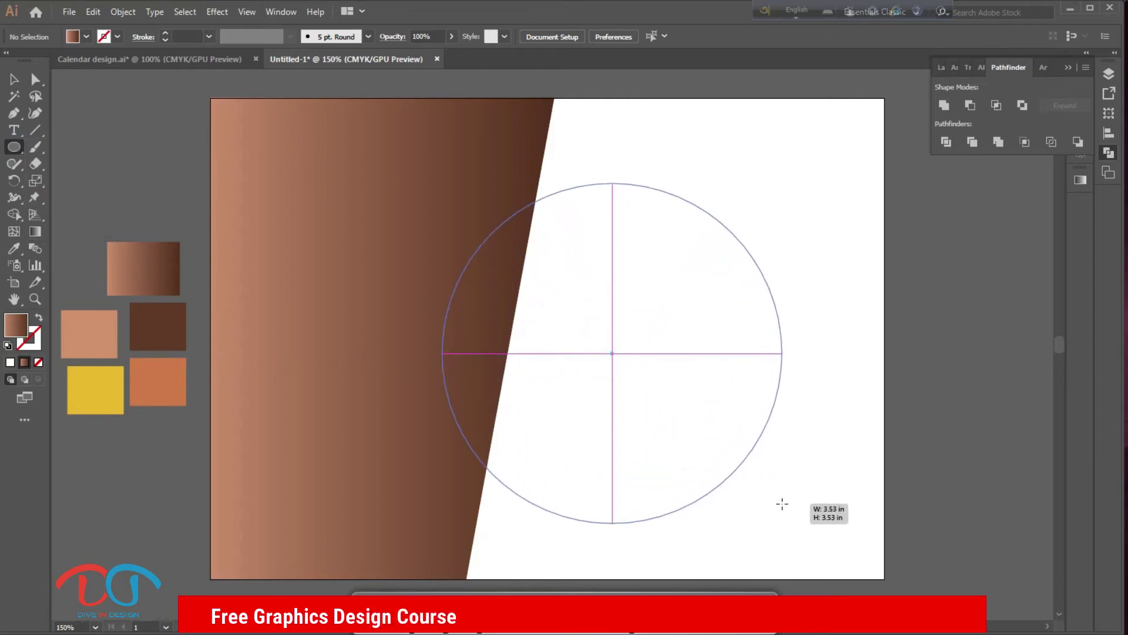
drag(742, 478, 801, 512)
click(14, 78)
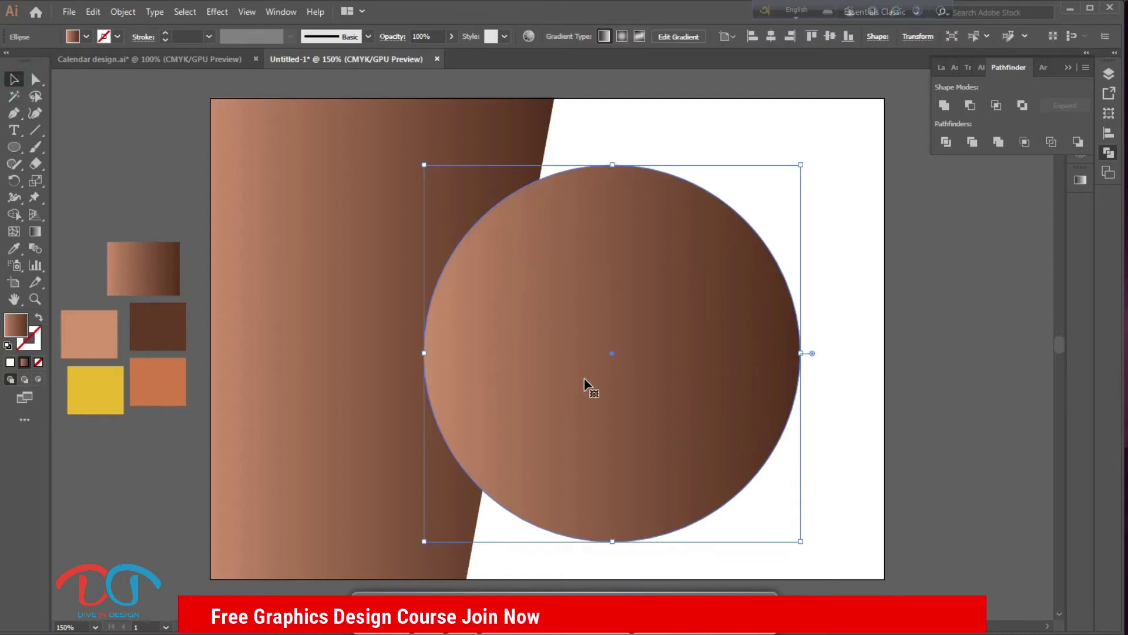
- Duplicate the circle off the page to the right and nudge the original slightly left
mouse_move(587, 383)
mouse_down()
mouse_move(975, 395)
mouse_move(967, 408)
mouse_up()
click(835, 435)
drag(885, 434, 920, 412)
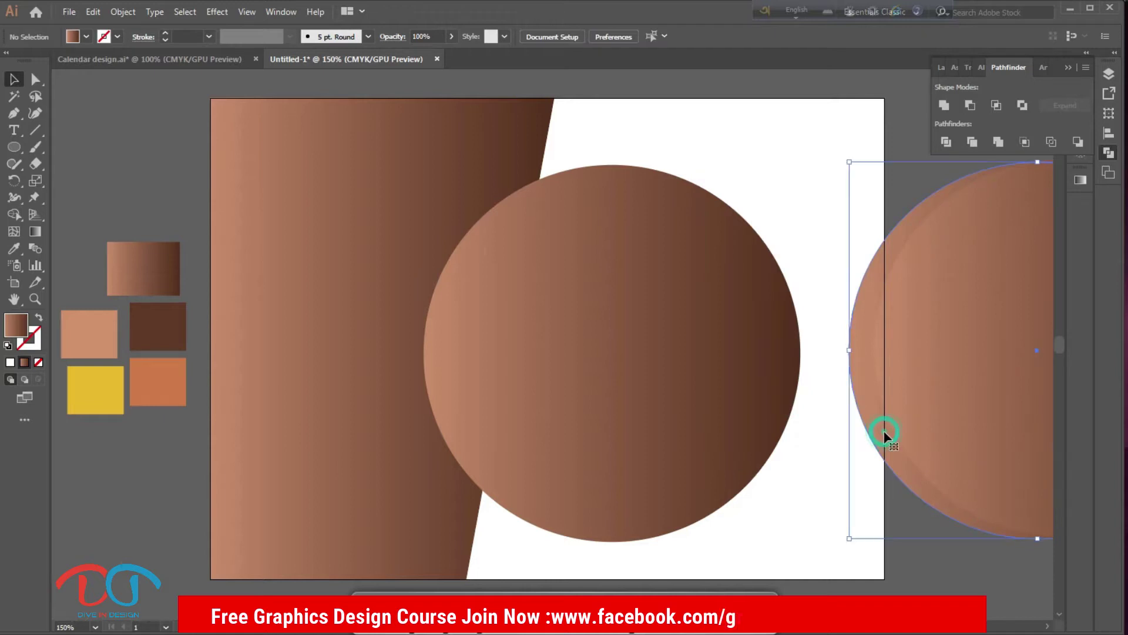
drag(699, 419, 516, 401)
- Copy the landscape photo from the calendar file onto the new page and enlarge it slightly
click(157, 62)
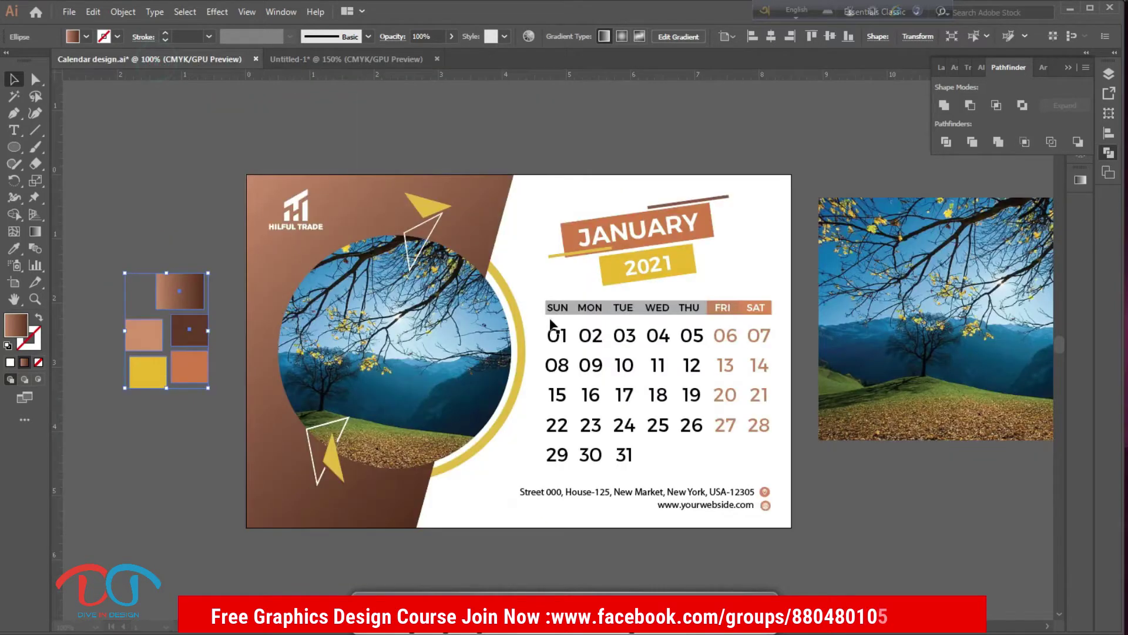
click(968, 356)
mouse_move(968, 359)
mouse_down()
mouse_move(390, 347)
mouse_move(407, 357)
mouse_up()
mouse_move(522, 339)
mouse_down()
mouse_move(522, 359)
mouse_move(582, 356)
mouse_up()
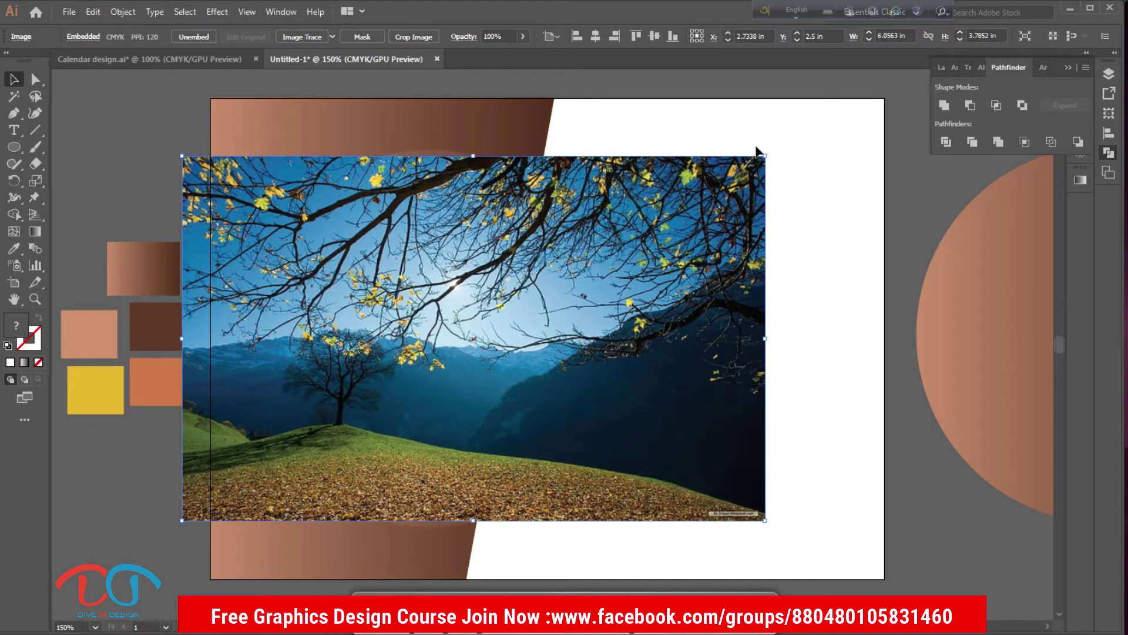
drag(766, 156, 775, 150)
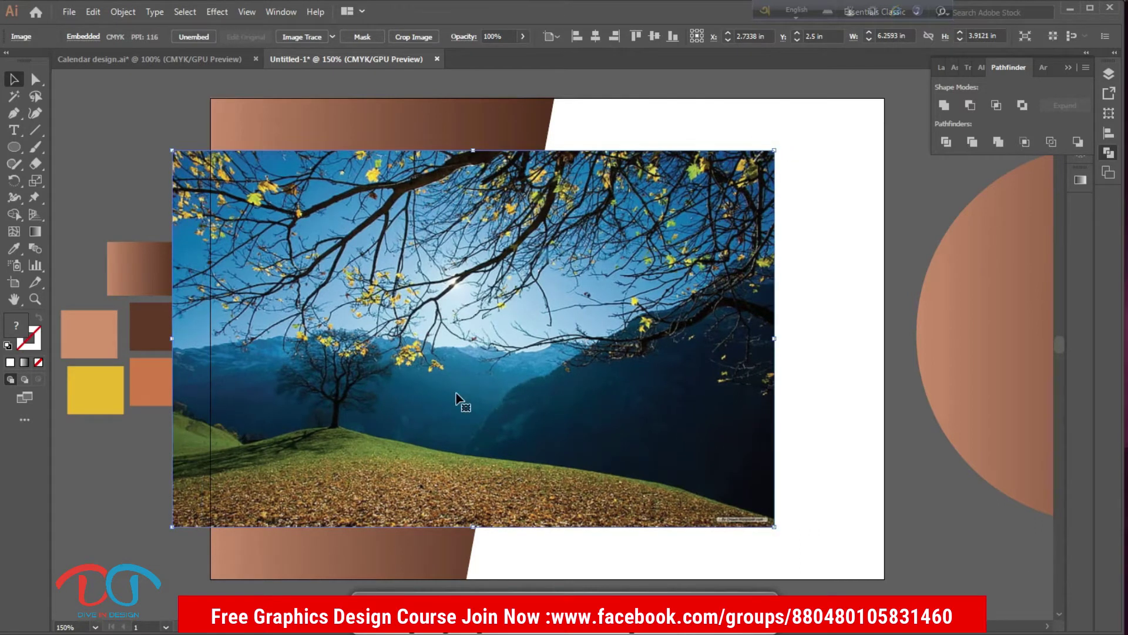
- Send the photo to the back and clip it inside the gradient circle, about 3.78 in across
right_click(457, 394)
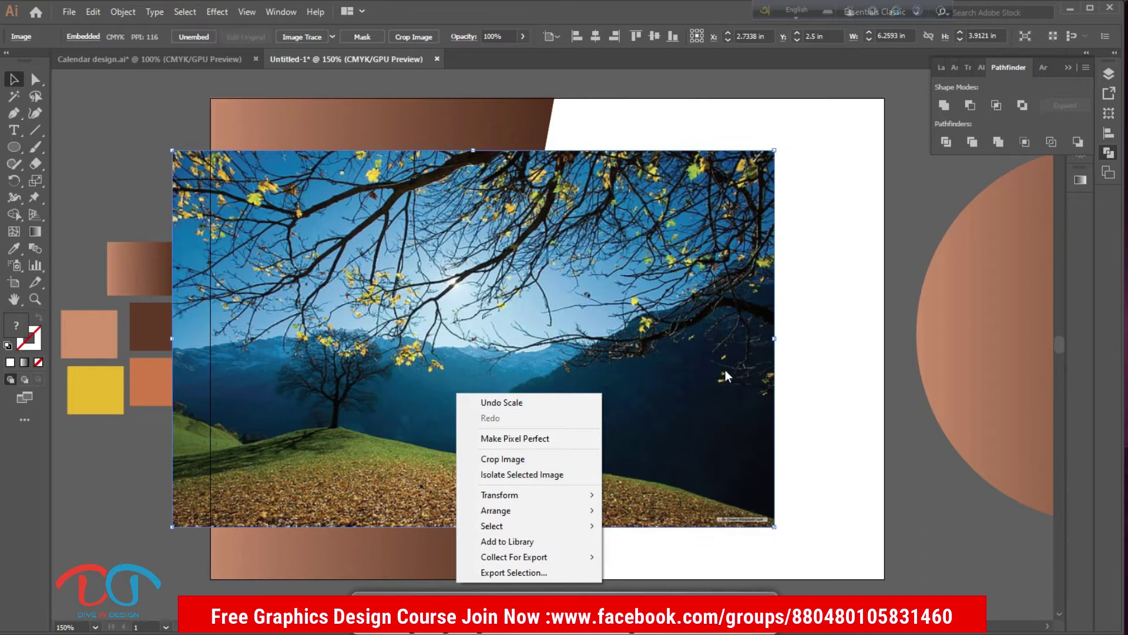
mouse_move(495, 510)
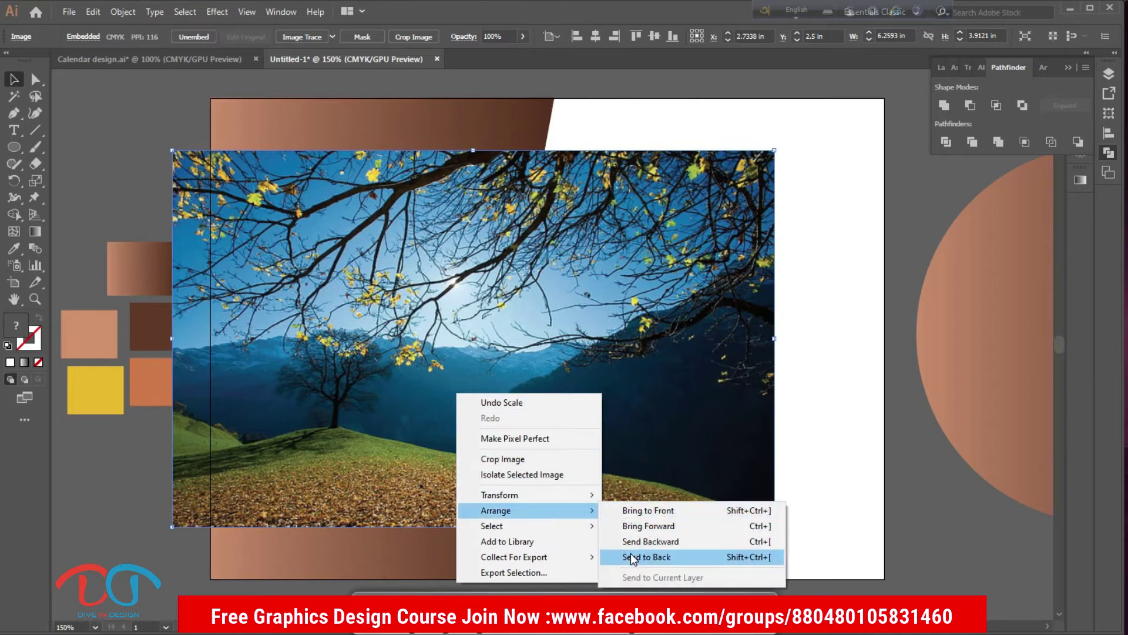
click(631, 555)
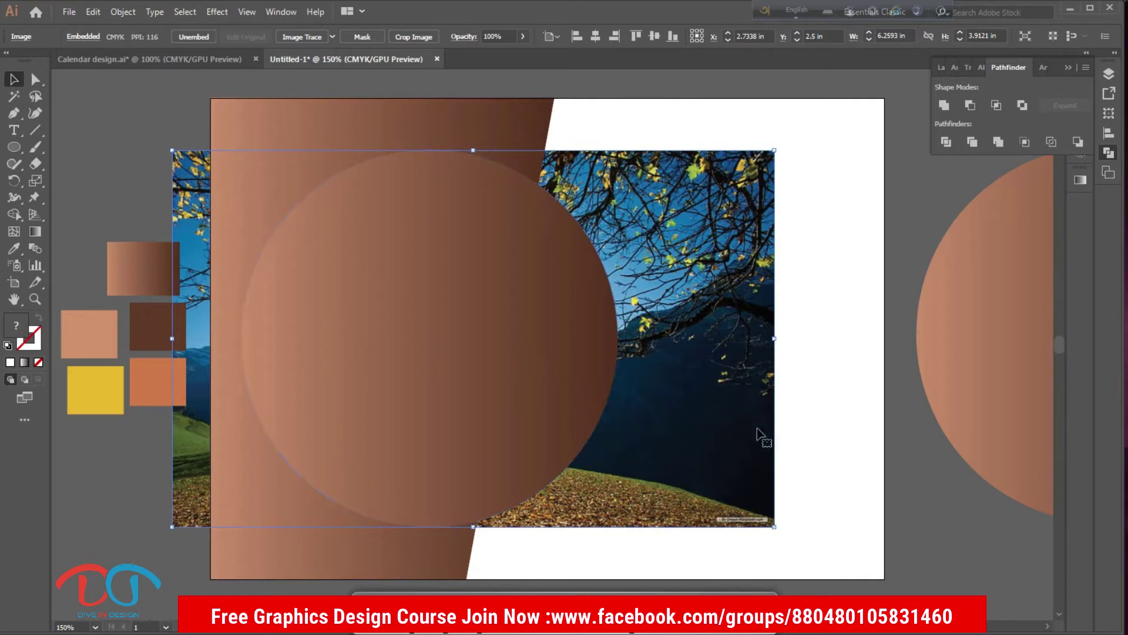
shift+click(598, 389)
right_click(598, 386)
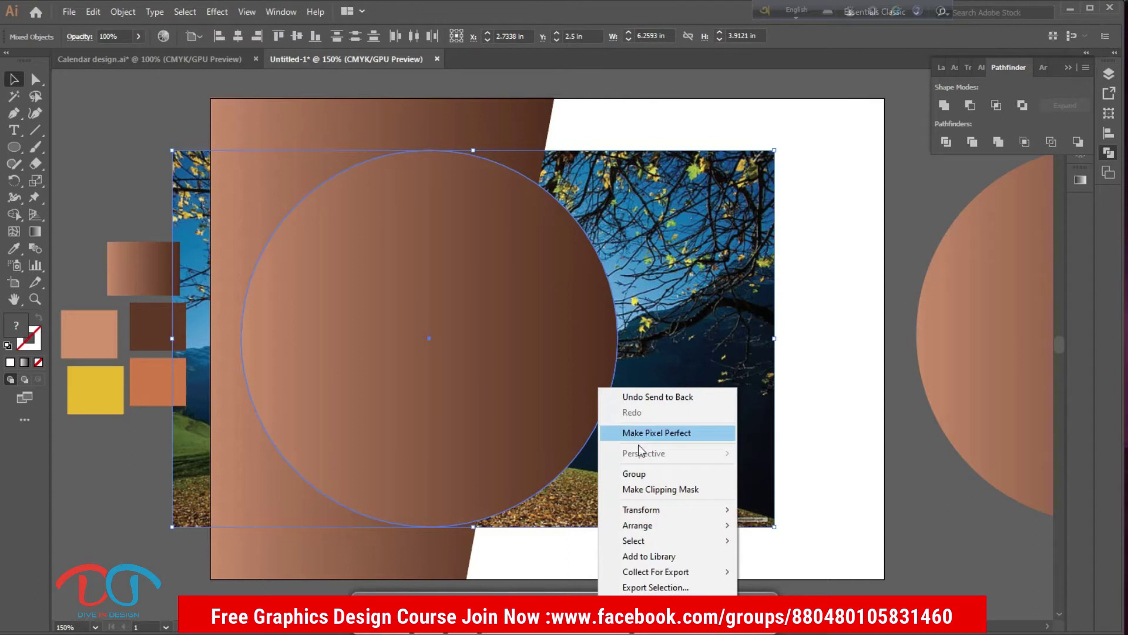
click(653, 486)
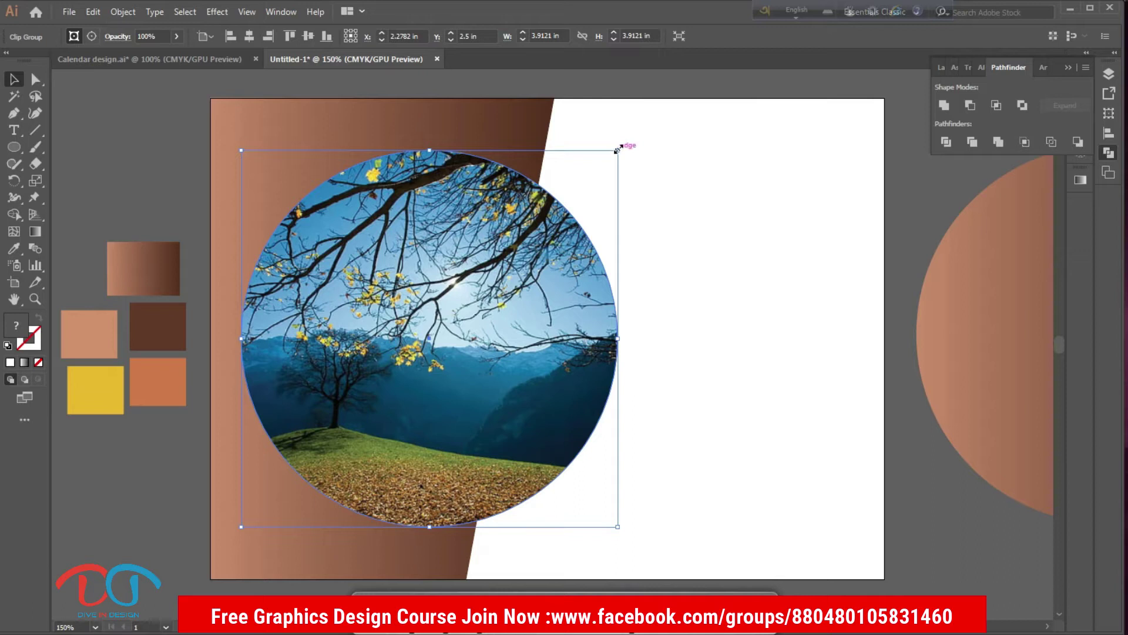
drag(617, 149, 612, 156)
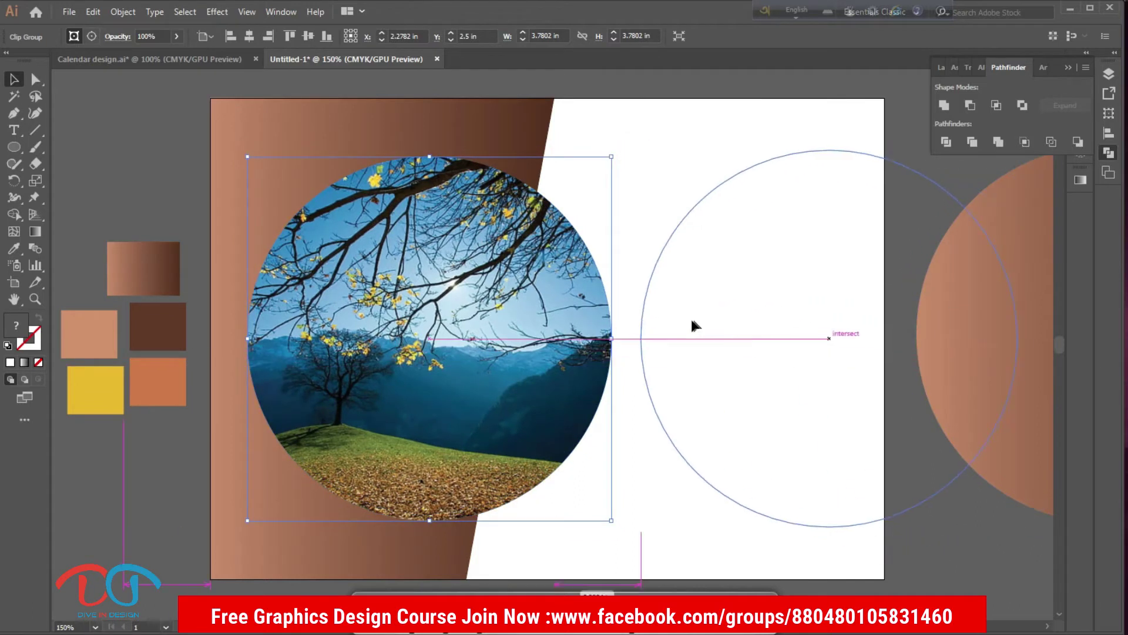
- Move the spare circle onto the page and draw a smaller circle inside it
drag(693, 325, 670, 320)
drag(786, 337, 785, 329)
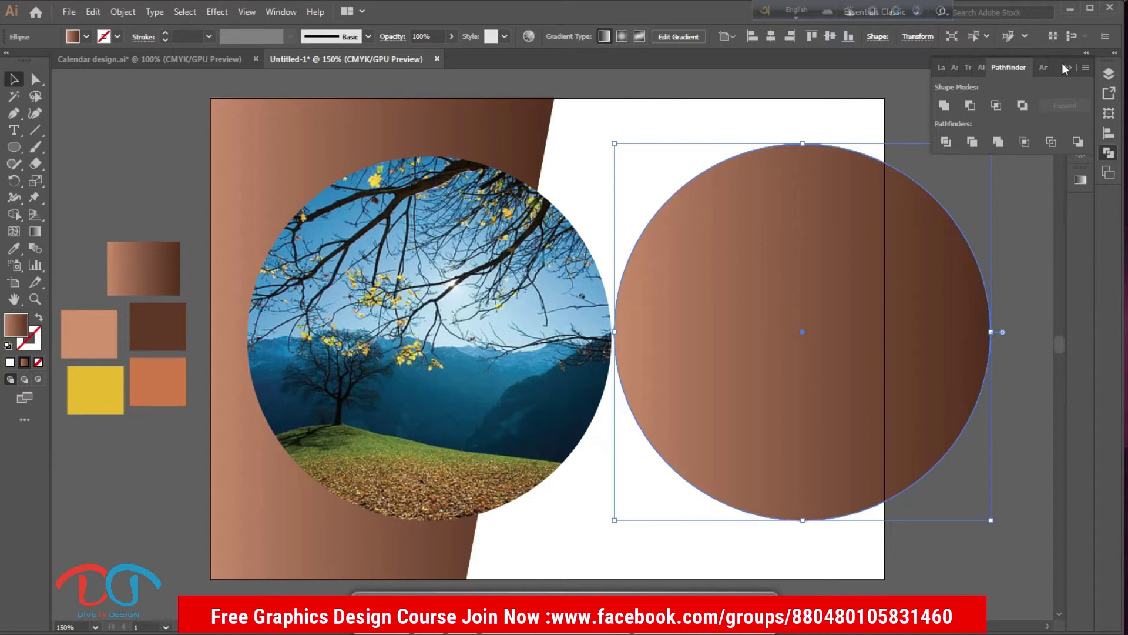
click(1043, 68)
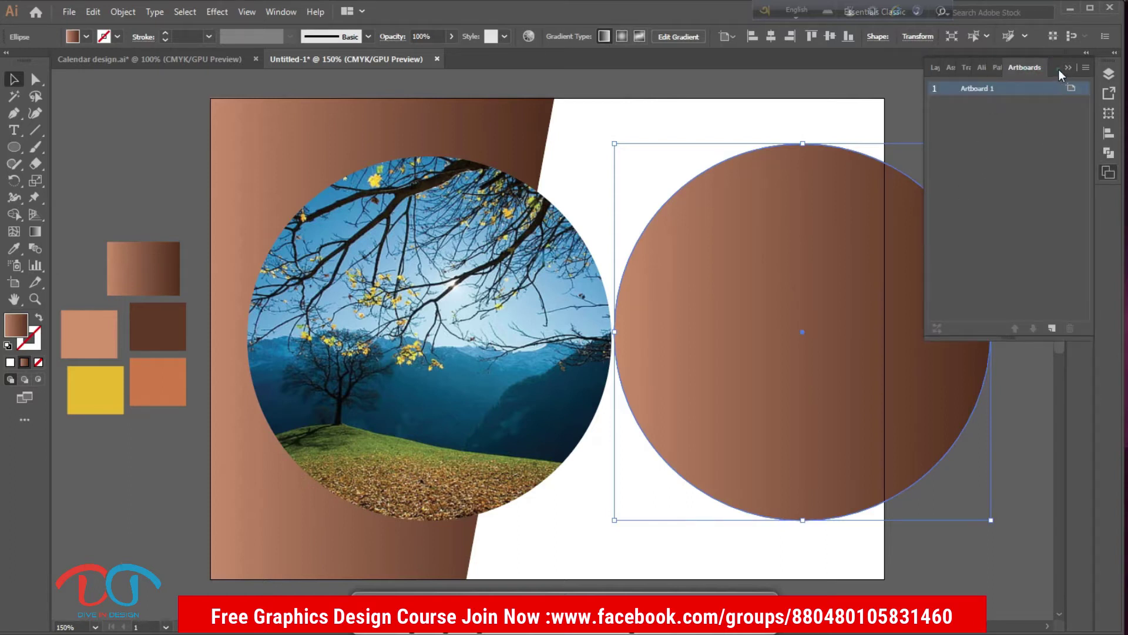
drag(1059, 70, 1063, 69)
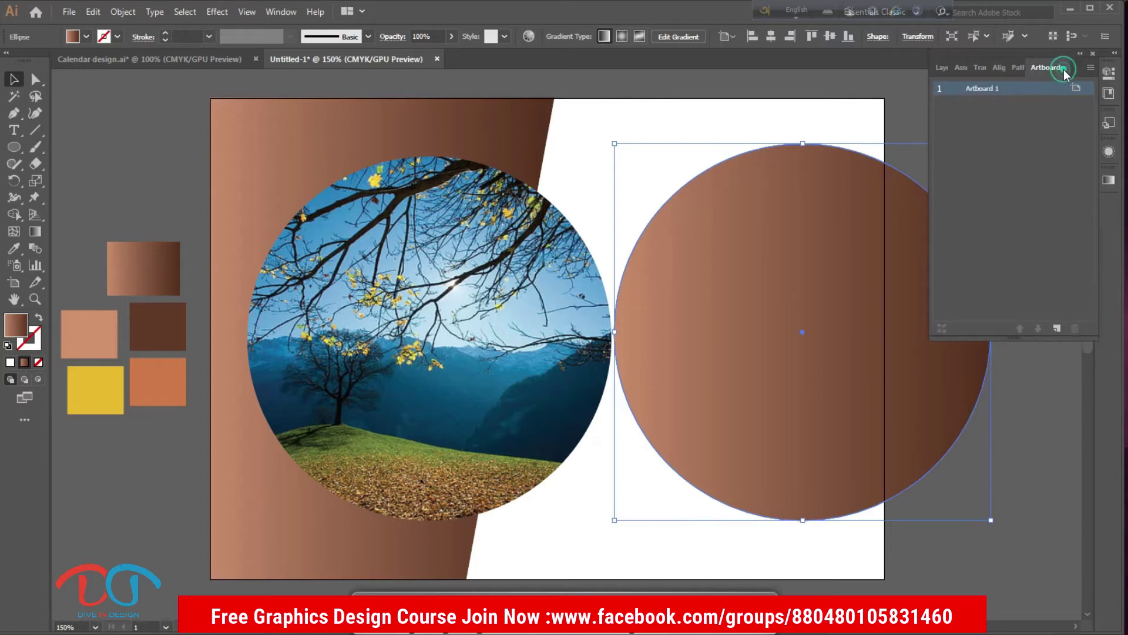
click(1091, 54)
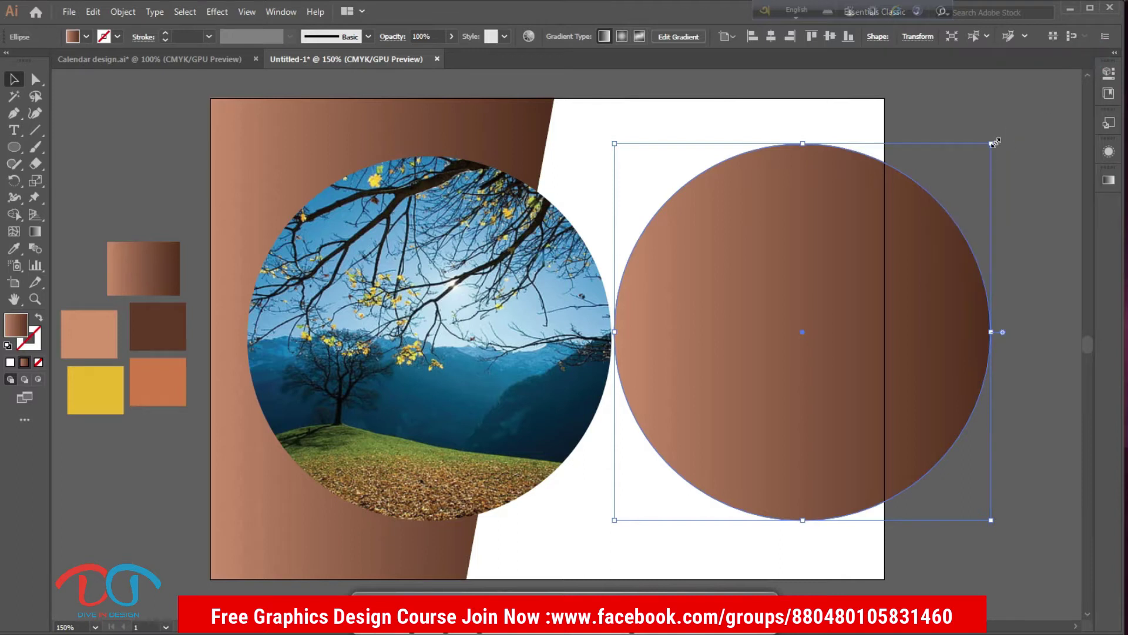
drag(993, 143, 989, 160)
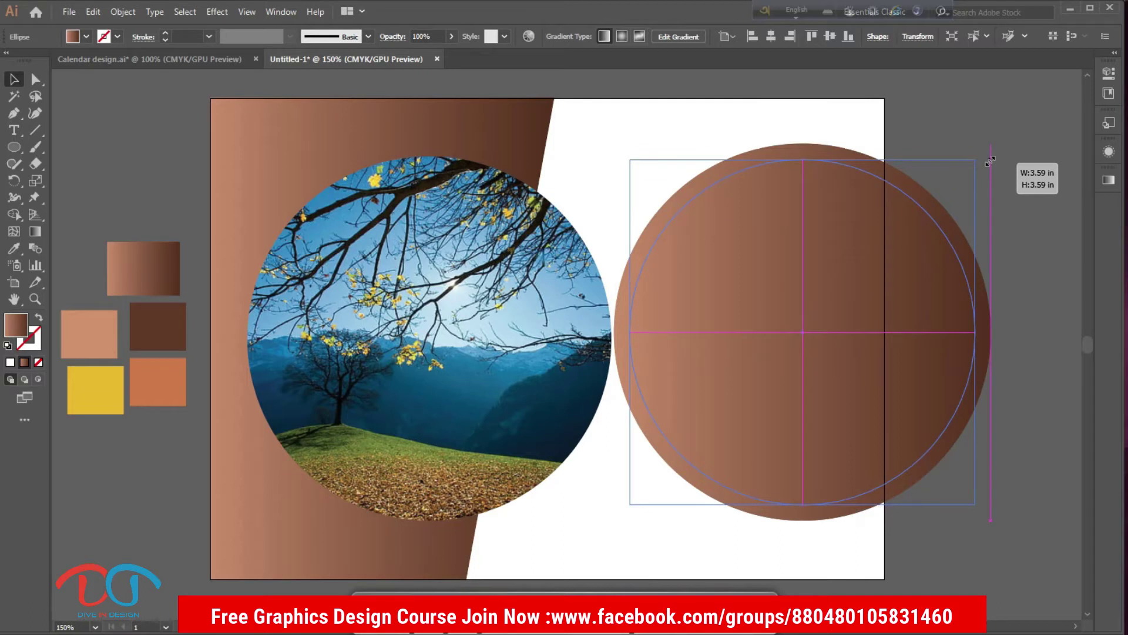
drag(990, 159, 989, 161)
- Remove the inner region with Shape Builder and fill the resulting ring with the yellow swatch
click(721, 120)
click(806, 197)
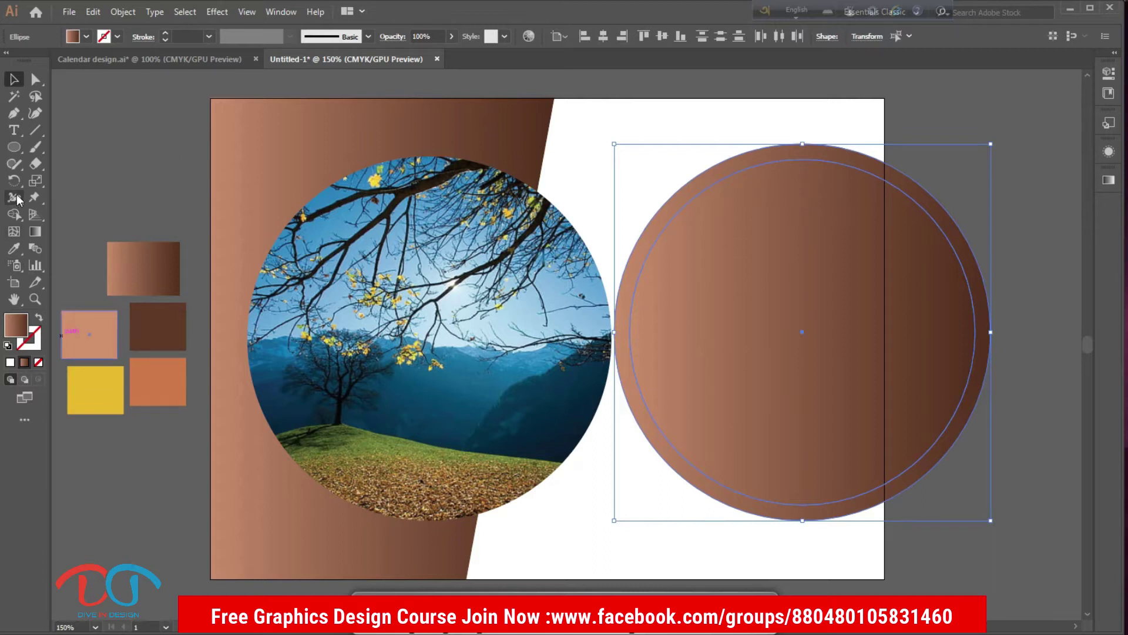
click(16, 214)
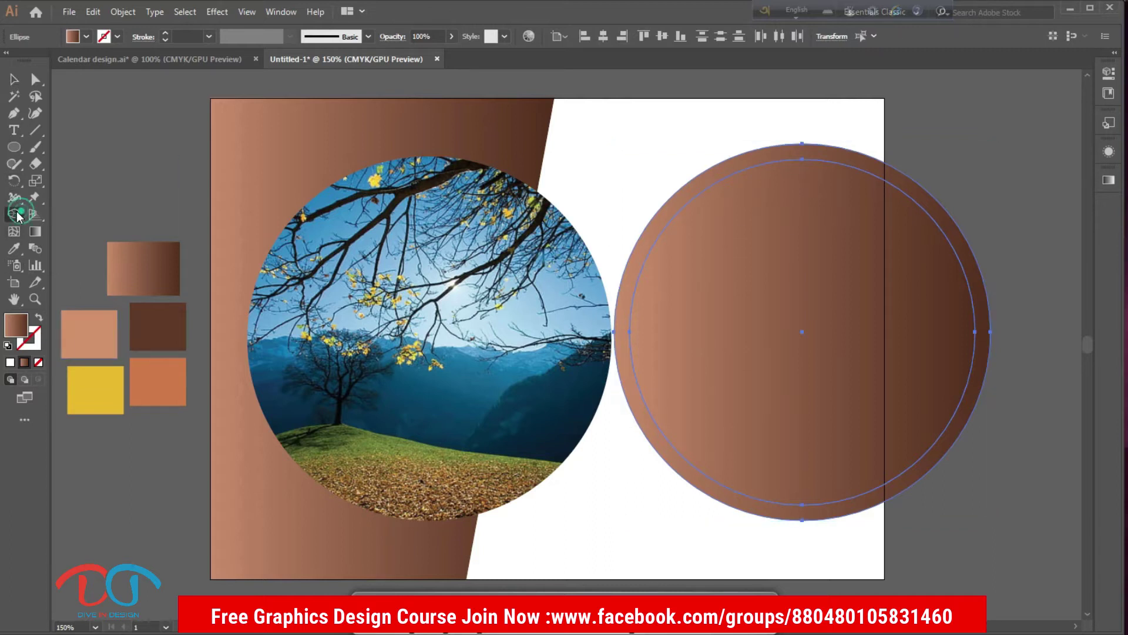
alt+click(729, 315)
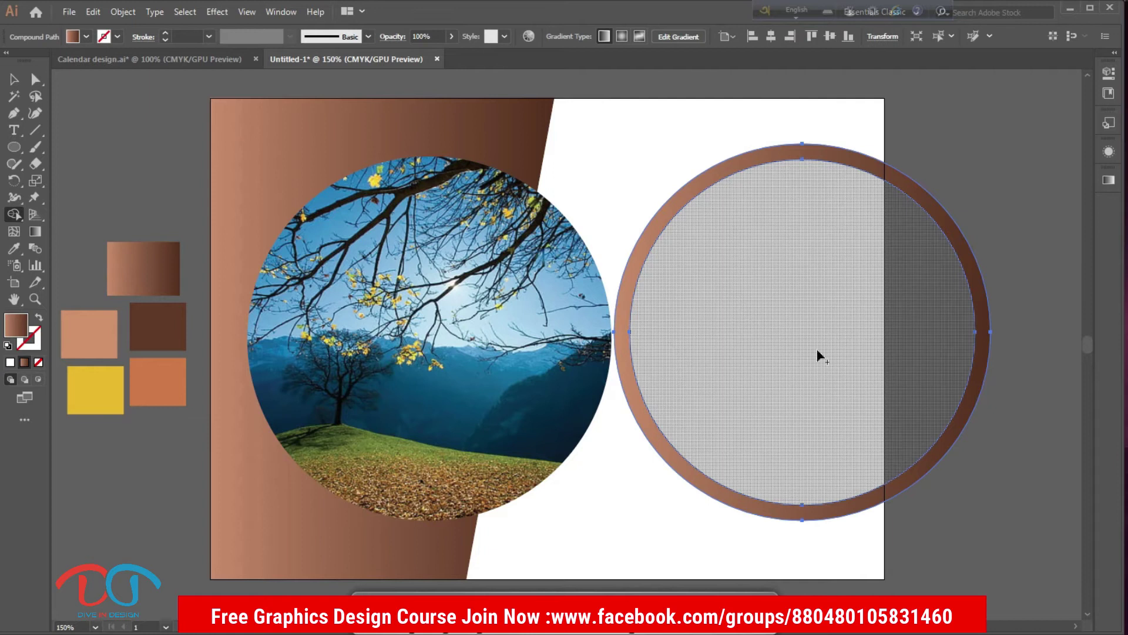
click(14, 78)
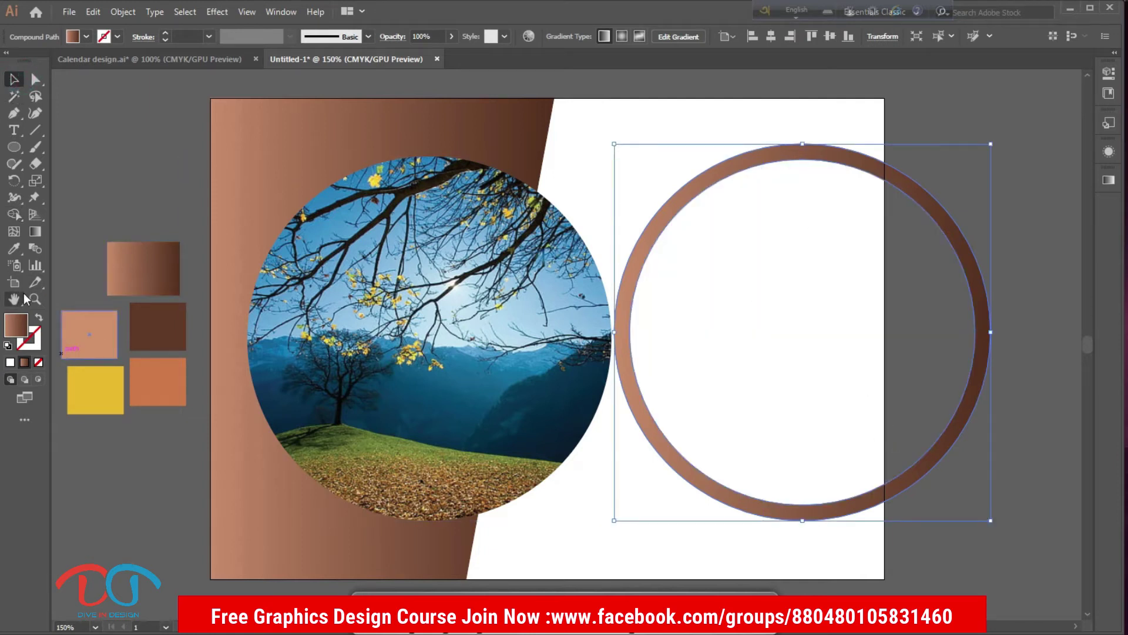
click(12, 247)
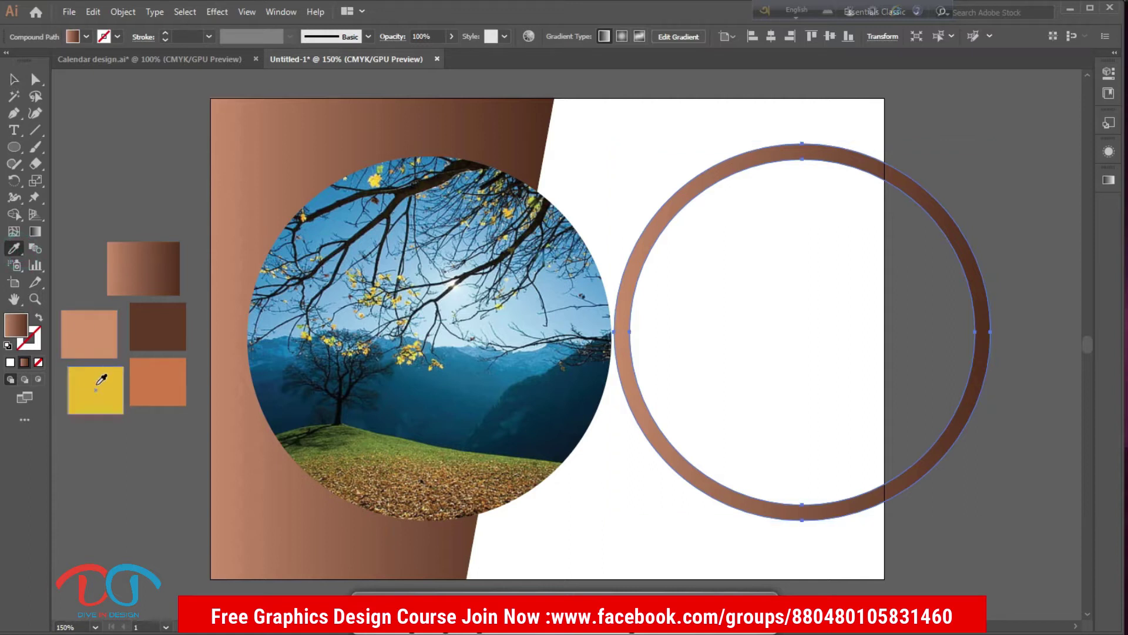
click(97, 385)
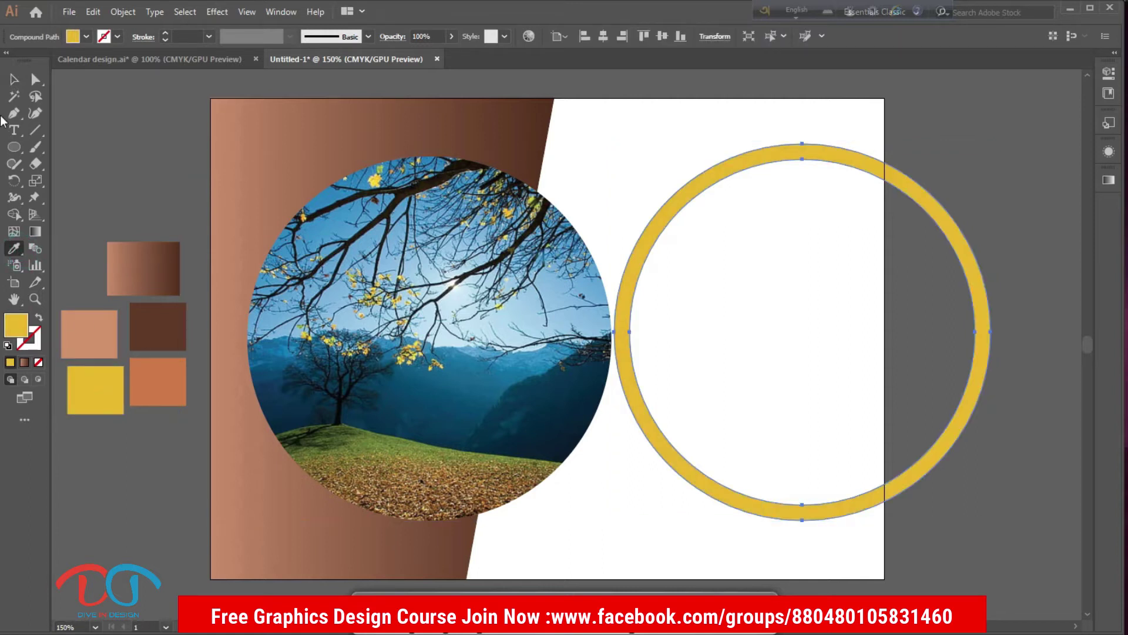
click(21, 78)
- Centre the yellow ring over the round photo and enlarge it around the photo
drag(825, 513, 594, 527)
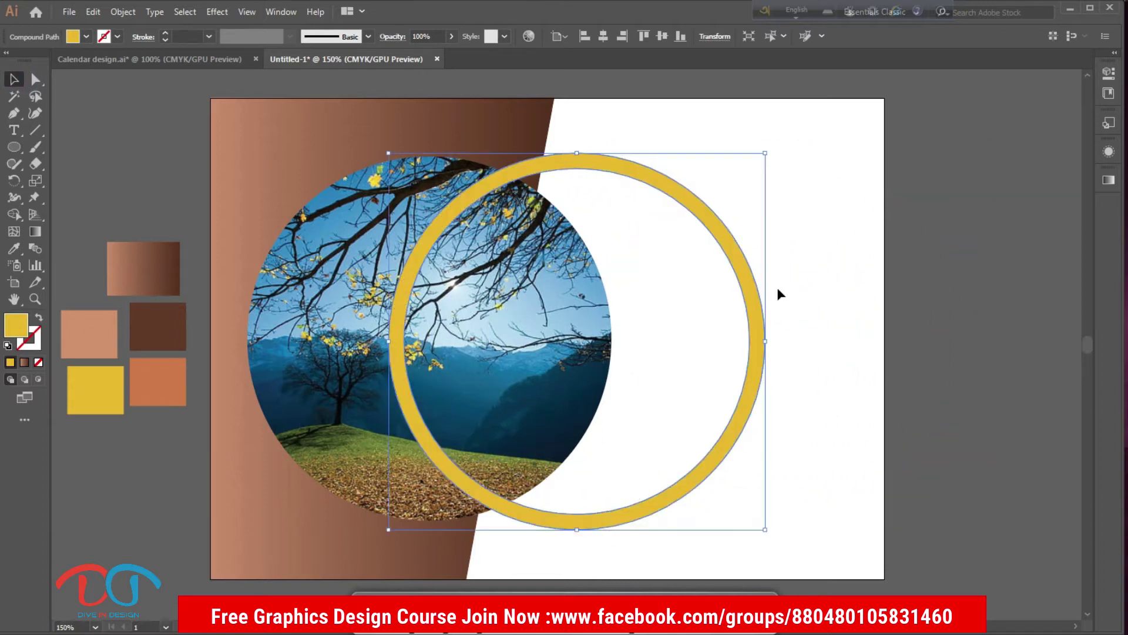
drag(748, 304, 636, 308)
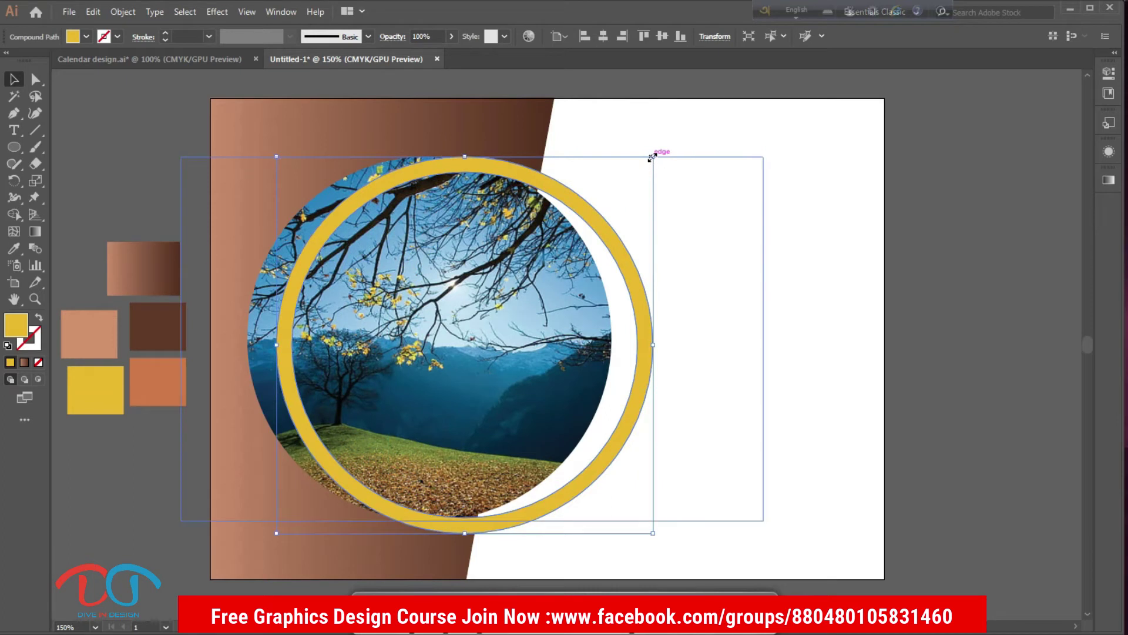
drag(653, 157, 679, 137)
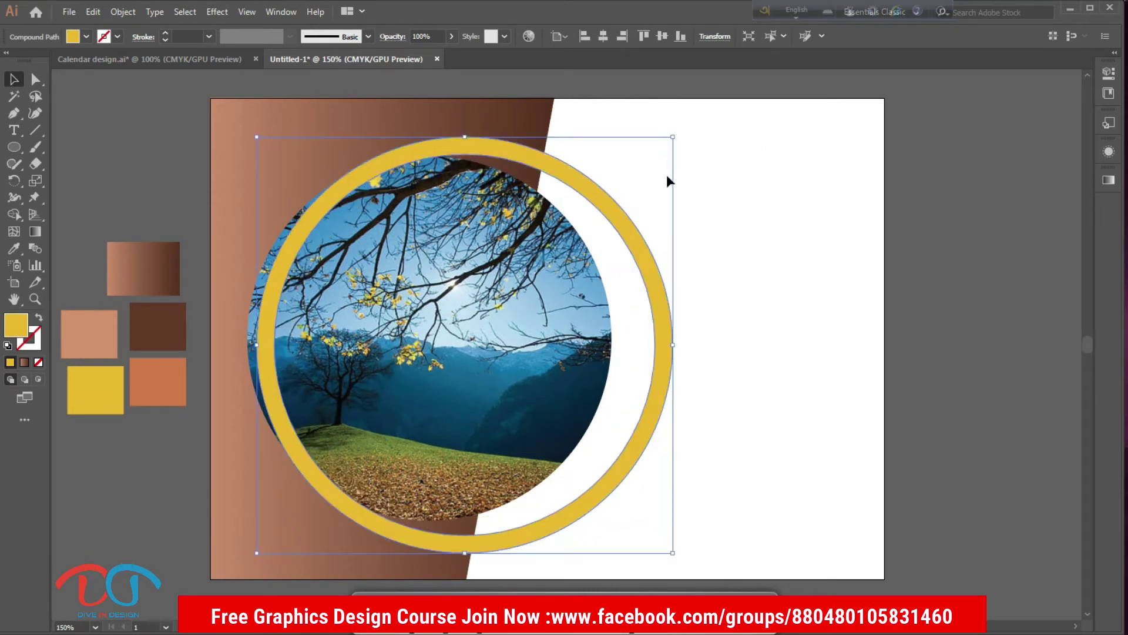
drag(652, 326, 626, 317)
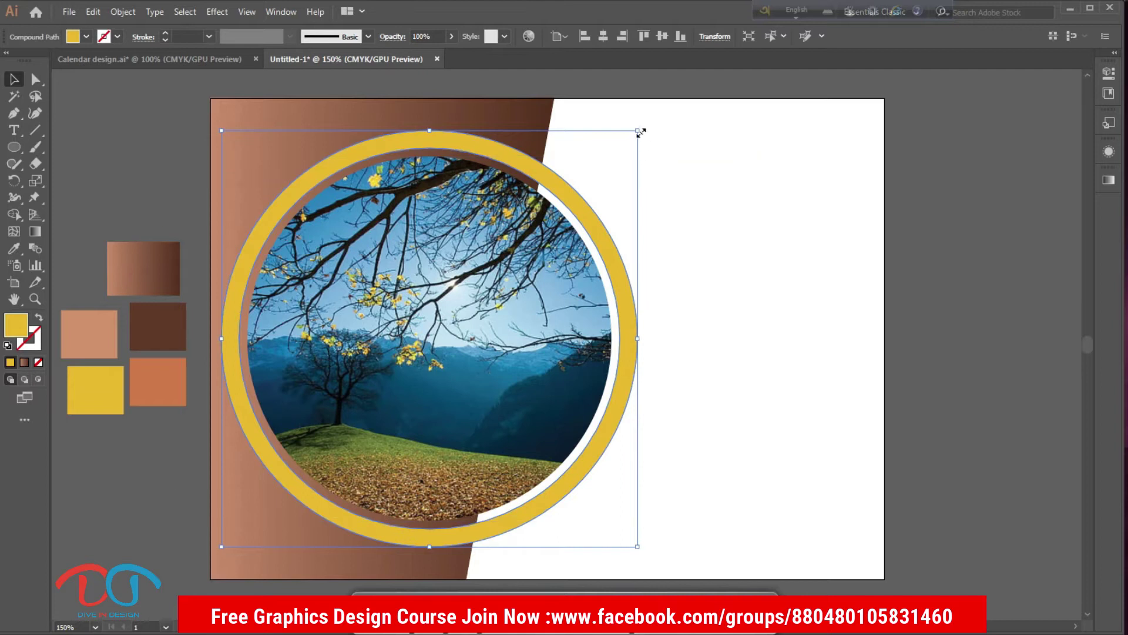
drag(641, 133, 645, 128)
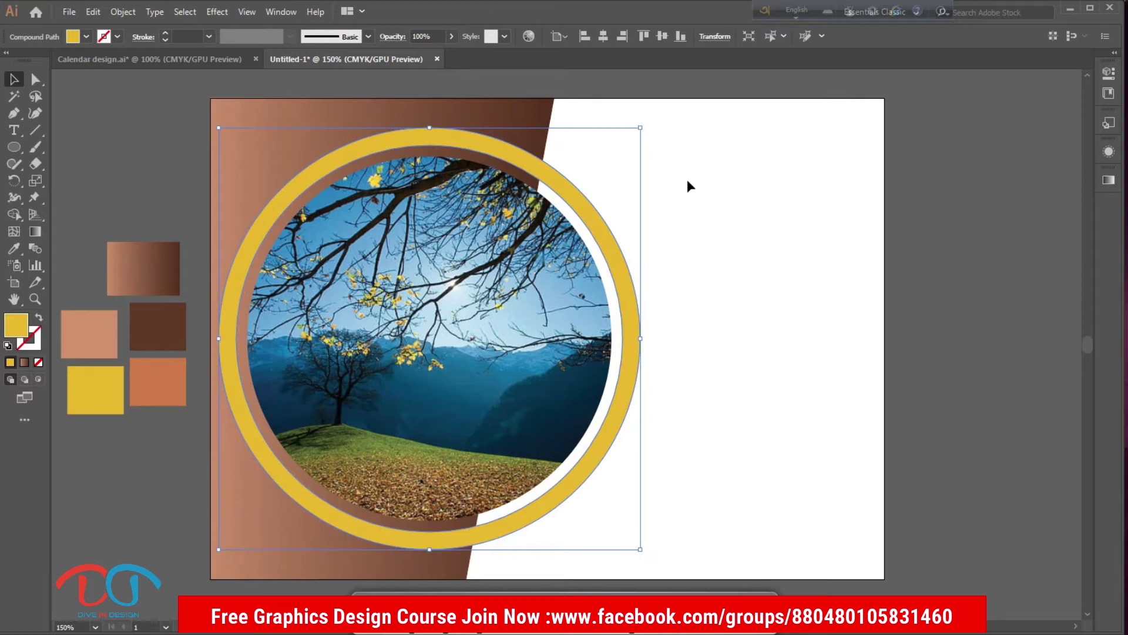
- Send the ring behind the brown panel so only a yellow arc shows on the right
key(a)
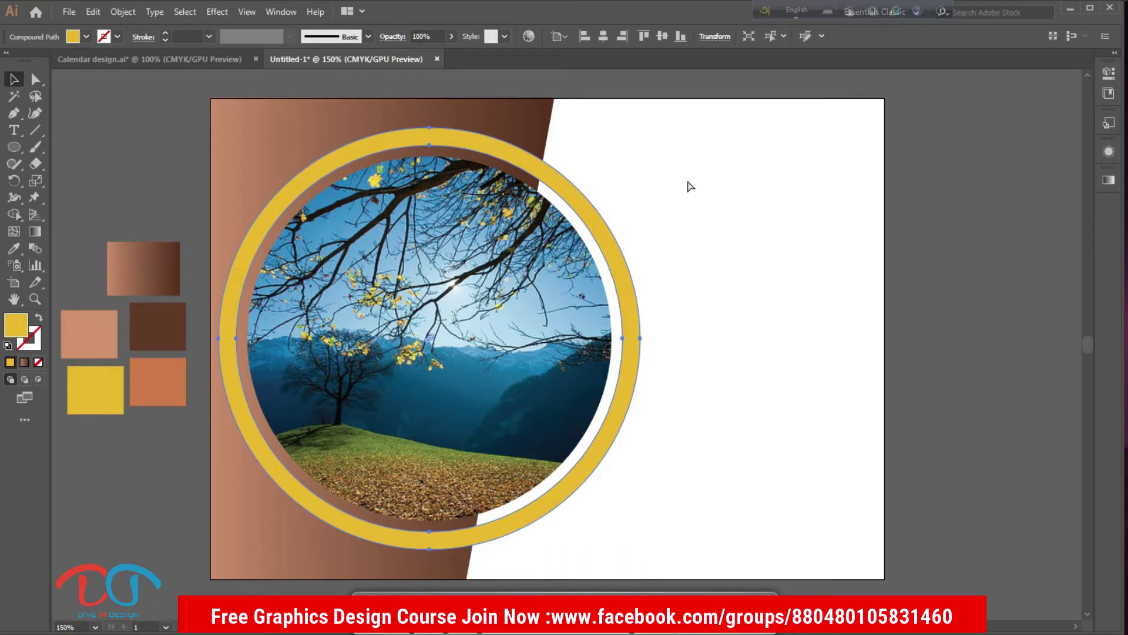
key(ctrl+bracketleft)
key(v)
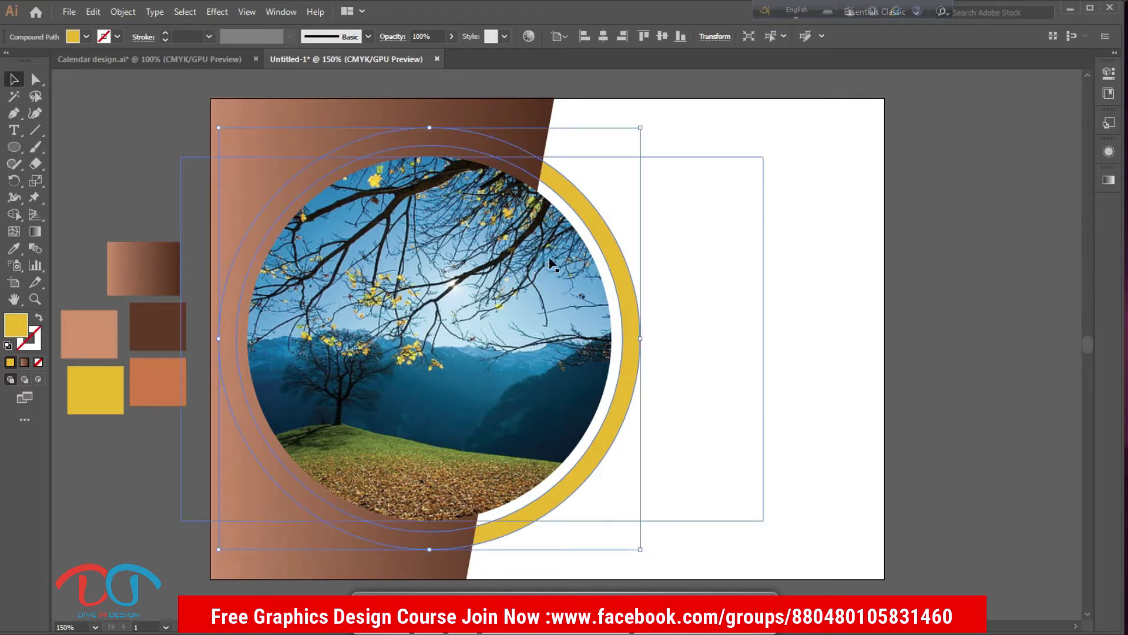
click(1015, 289)
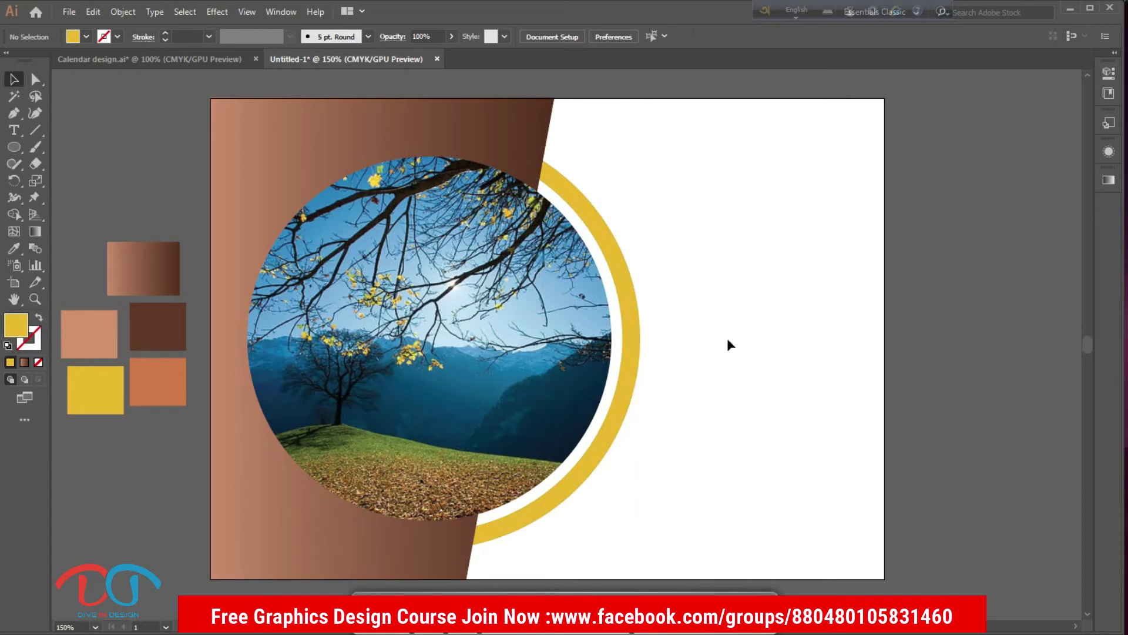
click(121, 59)
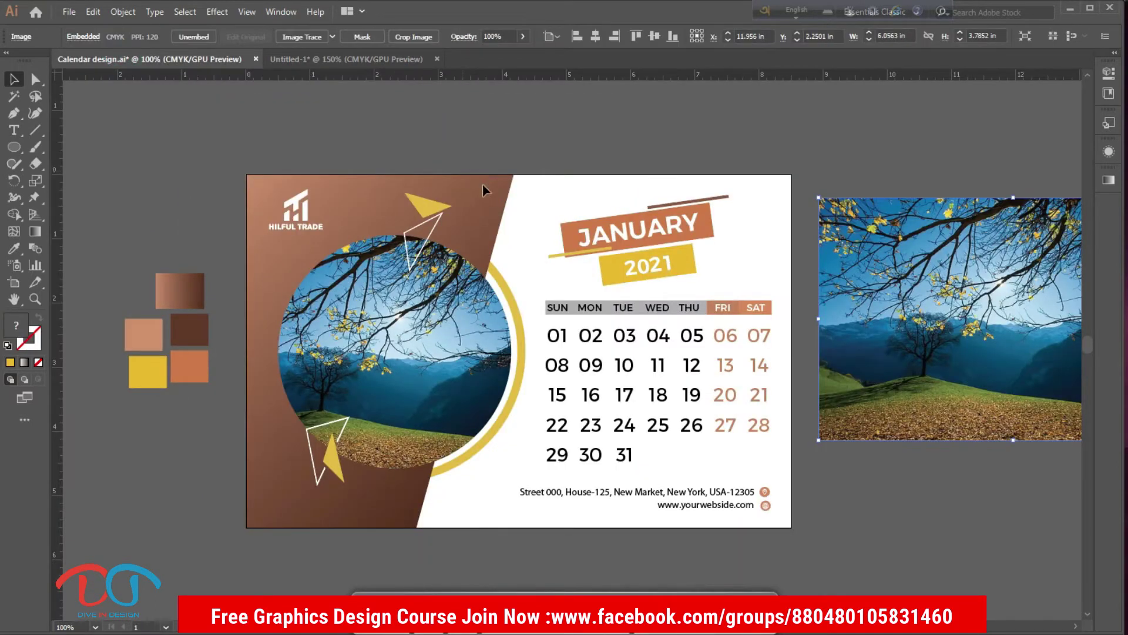
- Copy the top yellow and outline triangle pair from the reference calendar to just above the photo
click(431, 223)
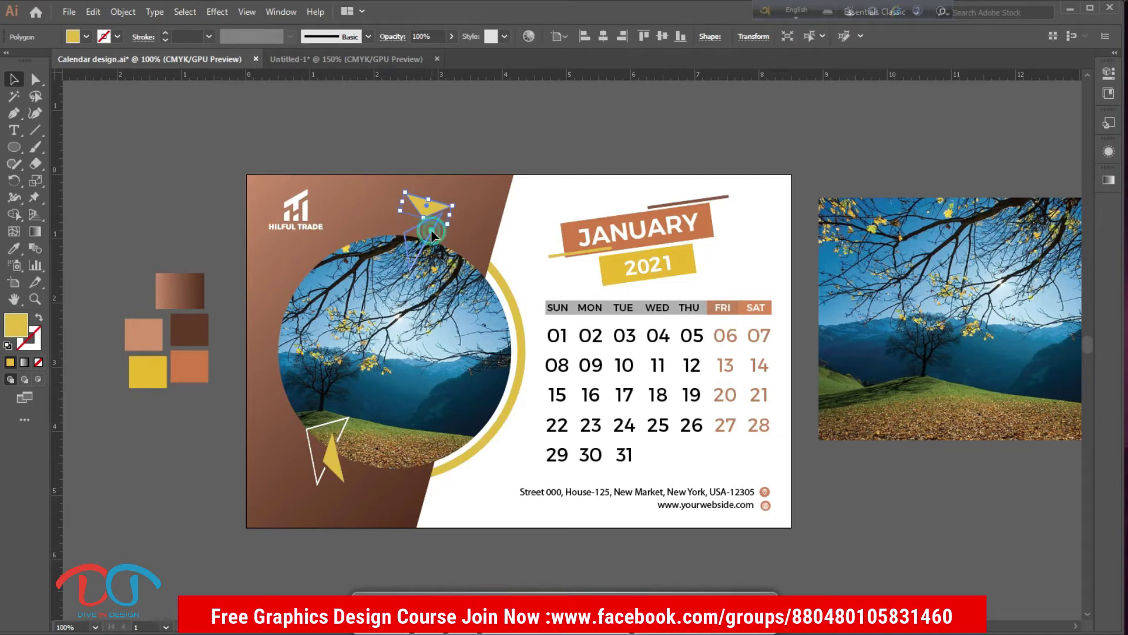
shift+click(433, 235)
mouse_move(432, 209)
mouse_down()
mouse_move(371, 61)
mouse_move(418, 136)
mouse_move(467, 150)
mouse_move(444, 129)
mouse_up()
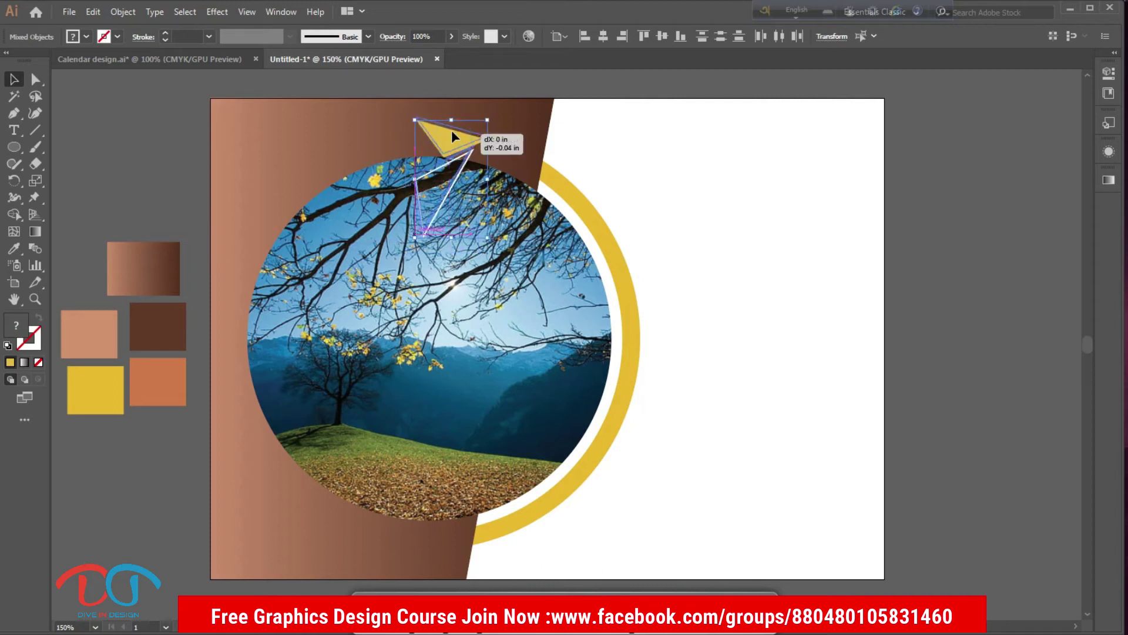
drag(443, 126, 444, 130)
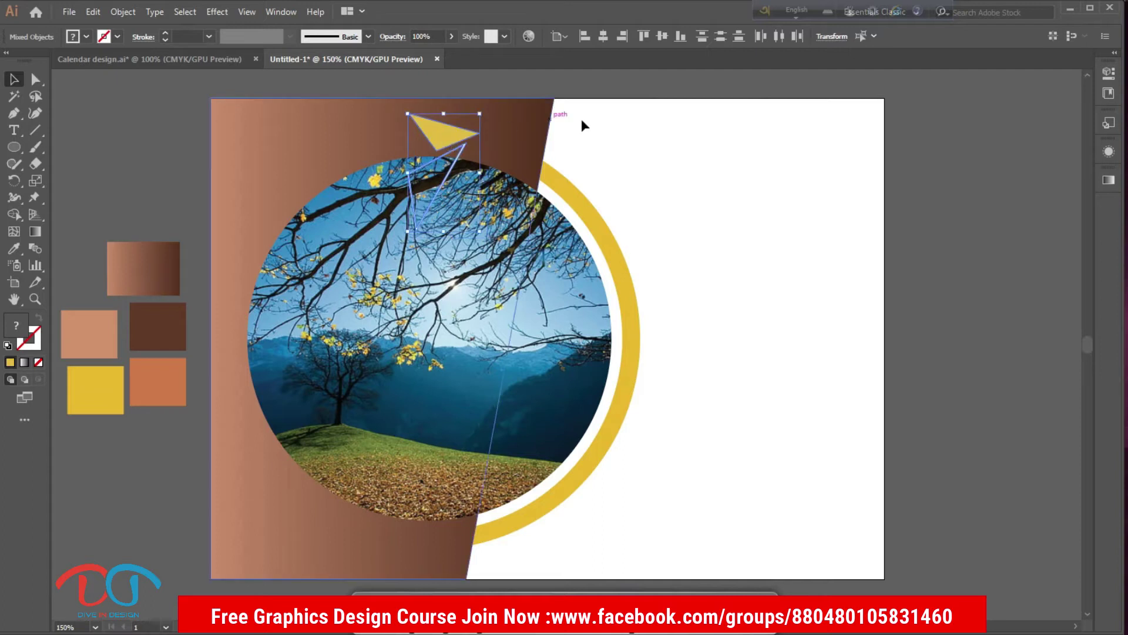
click(975, 309)
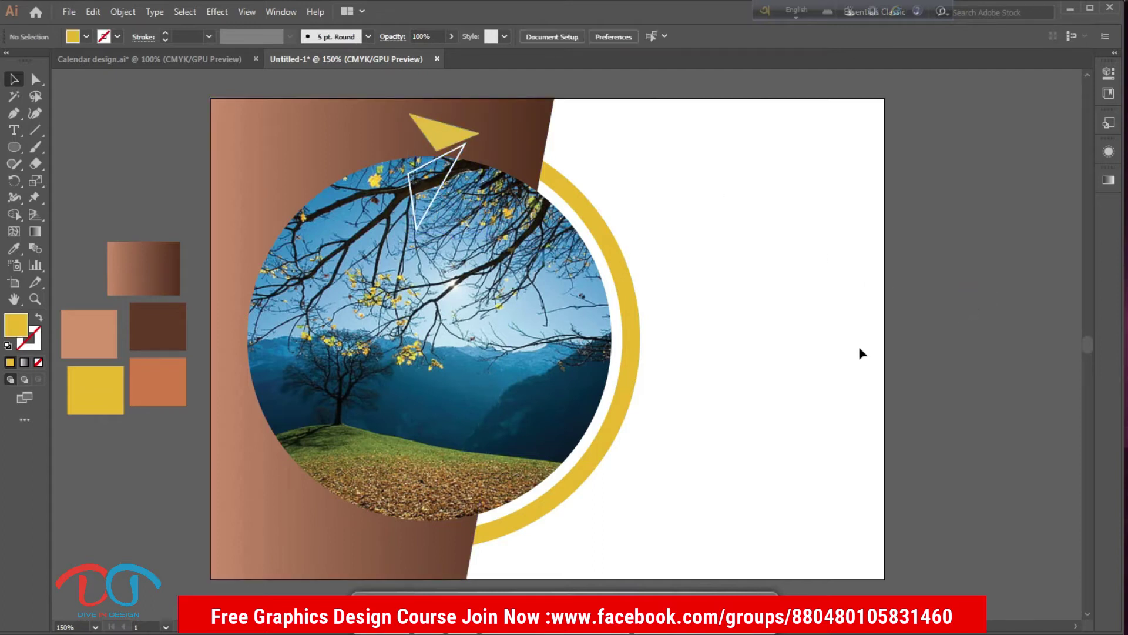
- Resize the circular photo and scale the yellow ring to about 4.16 in so it hugs the photo
click(554, 327)
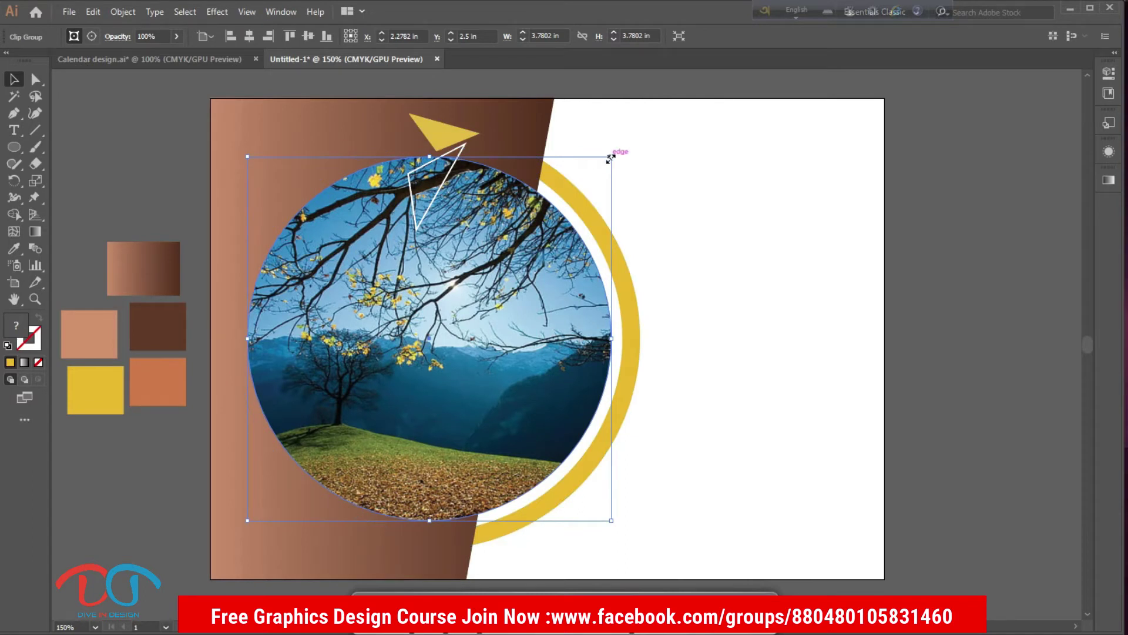
drag(609, 157, 600, 172)
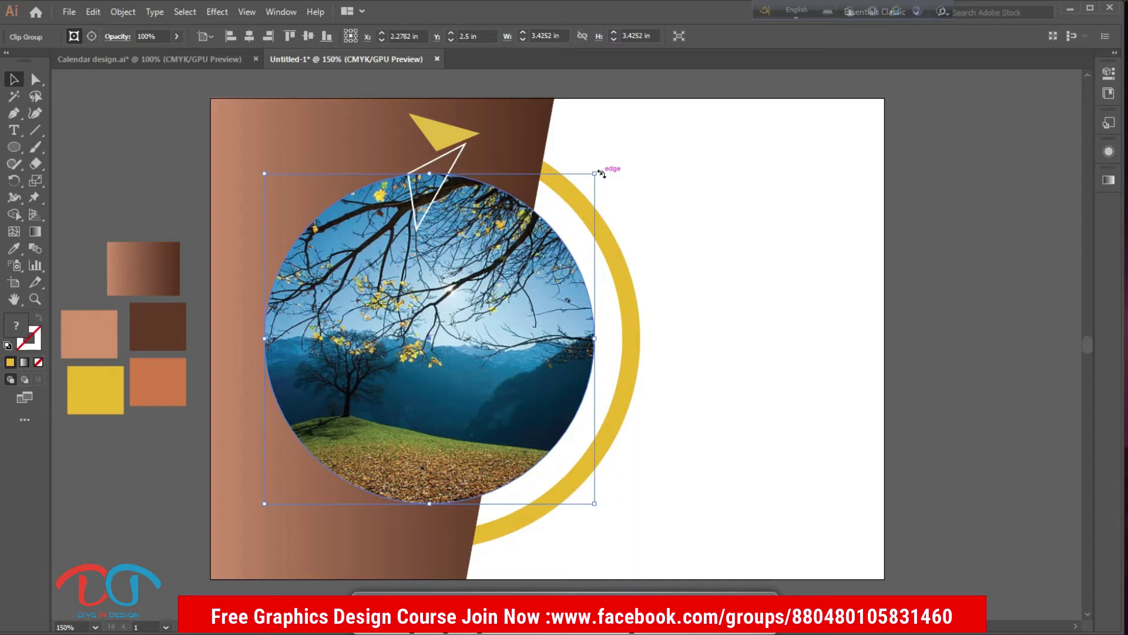
drag(597, 175, 601, 172)
click(611, 256)
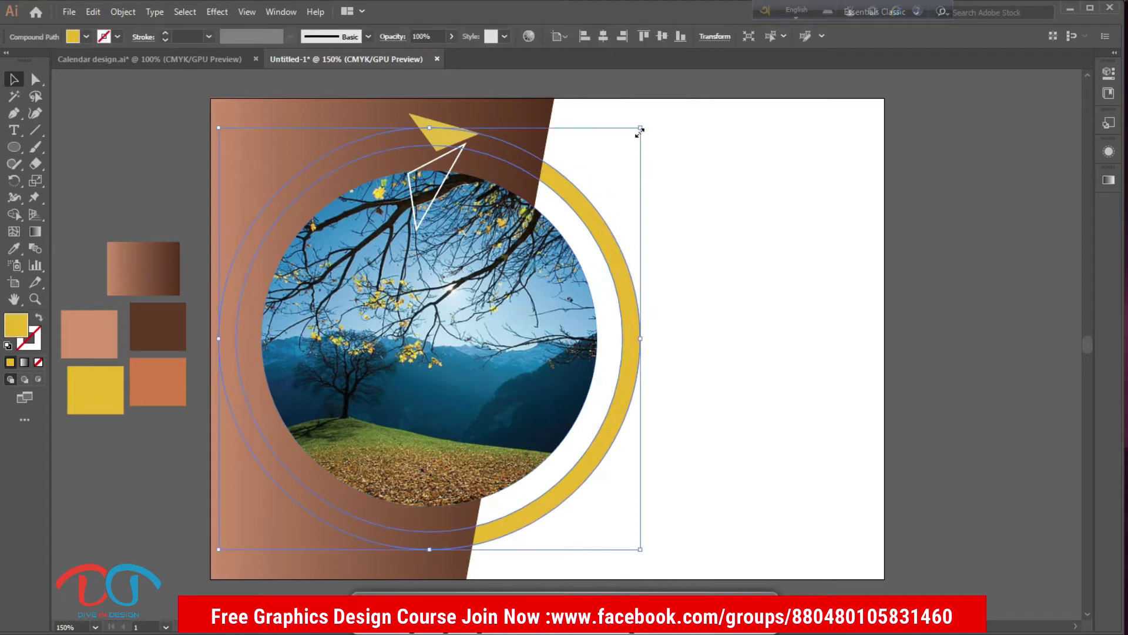
drag(640, 128, 633, 139)
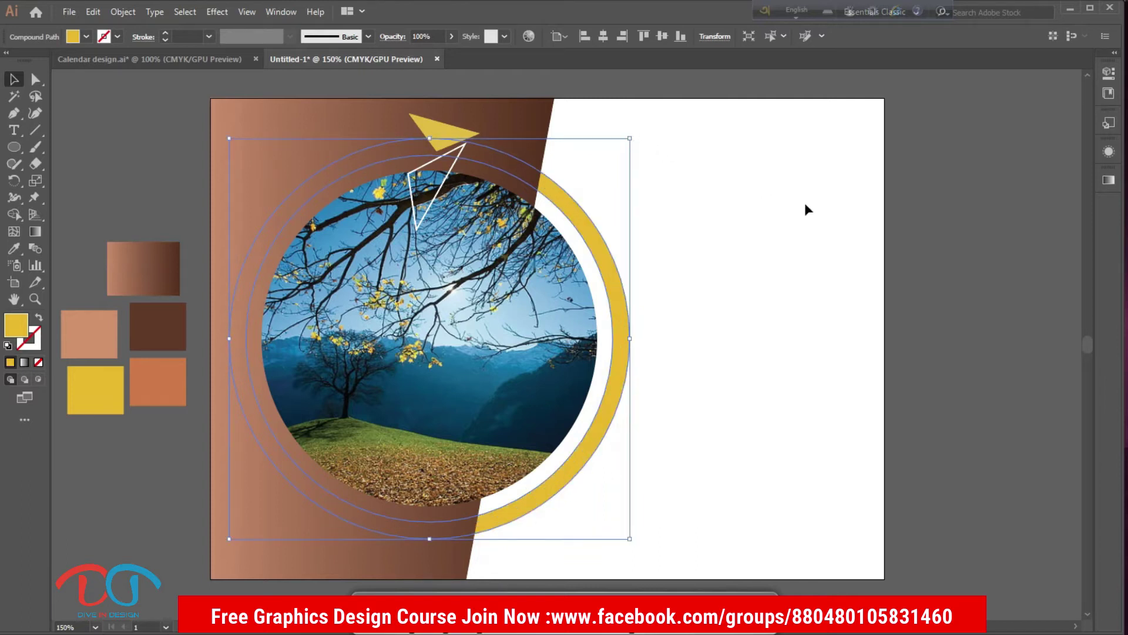
click(945, 275)
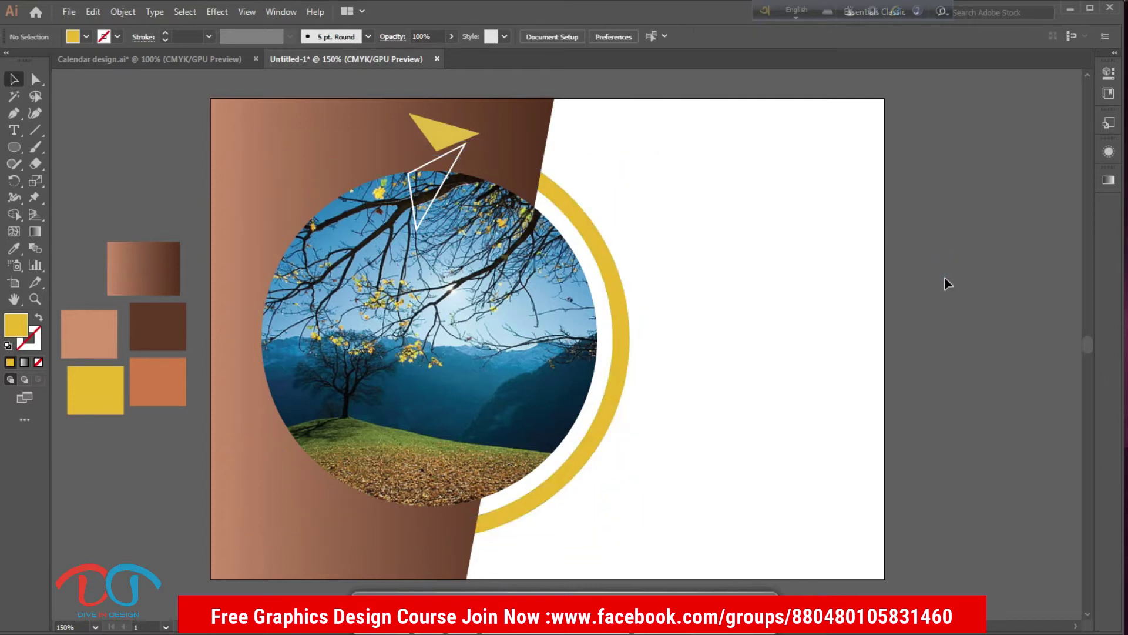
- Copy the lower triangle pair from the reference onto the photo's bottom-left edge
click(210, 58)
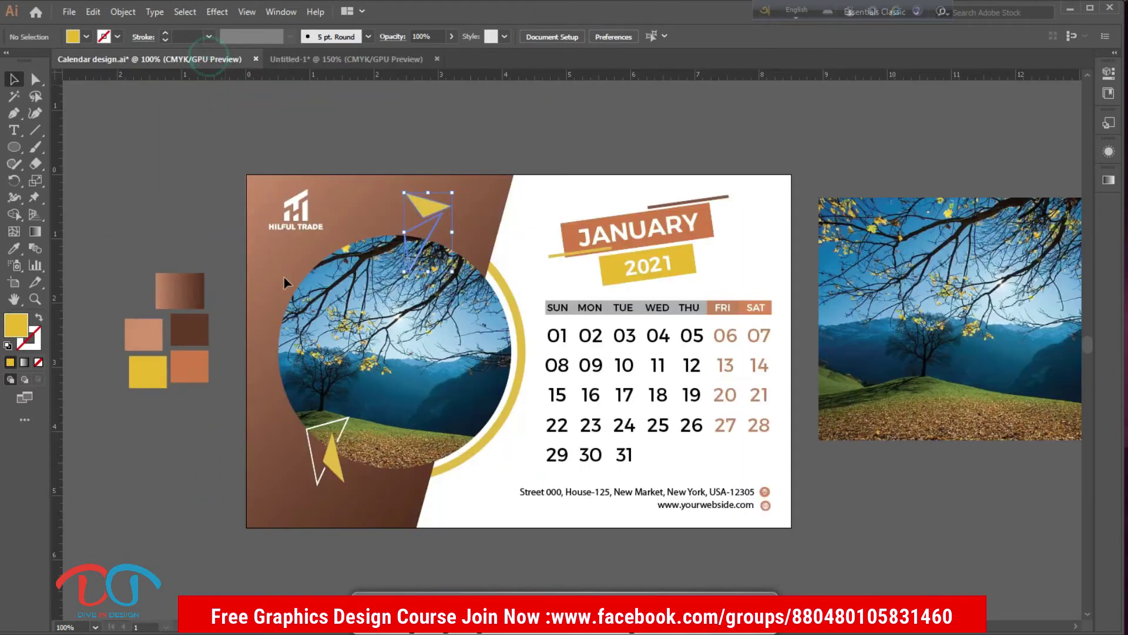
click(327, 461)
shift+click(318, 479)
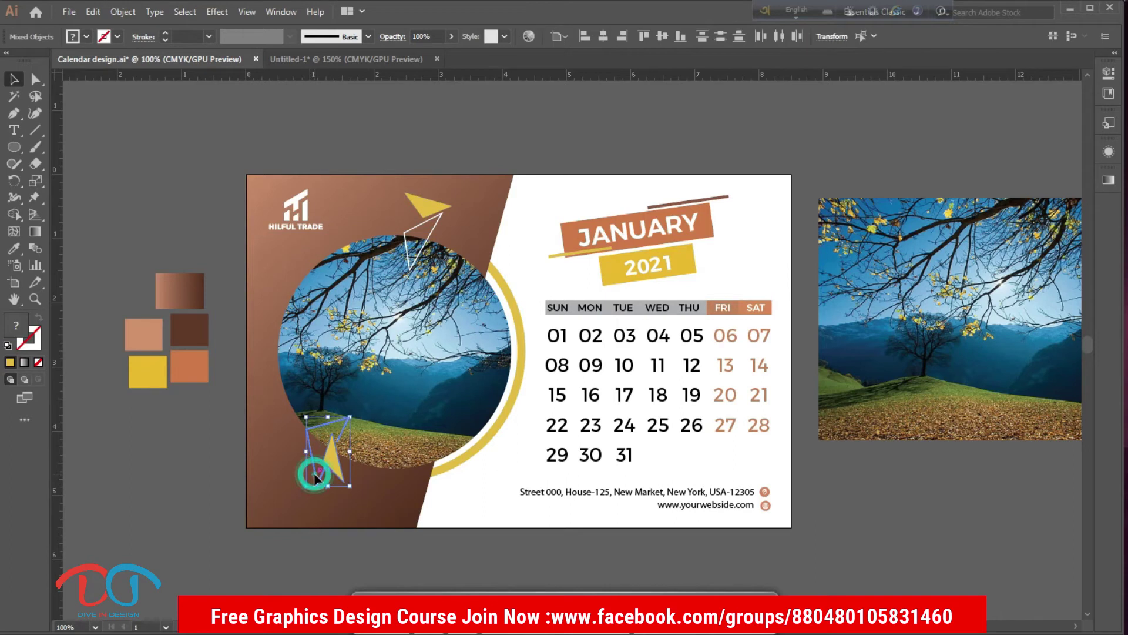
drag(332, 473, 349, 66)
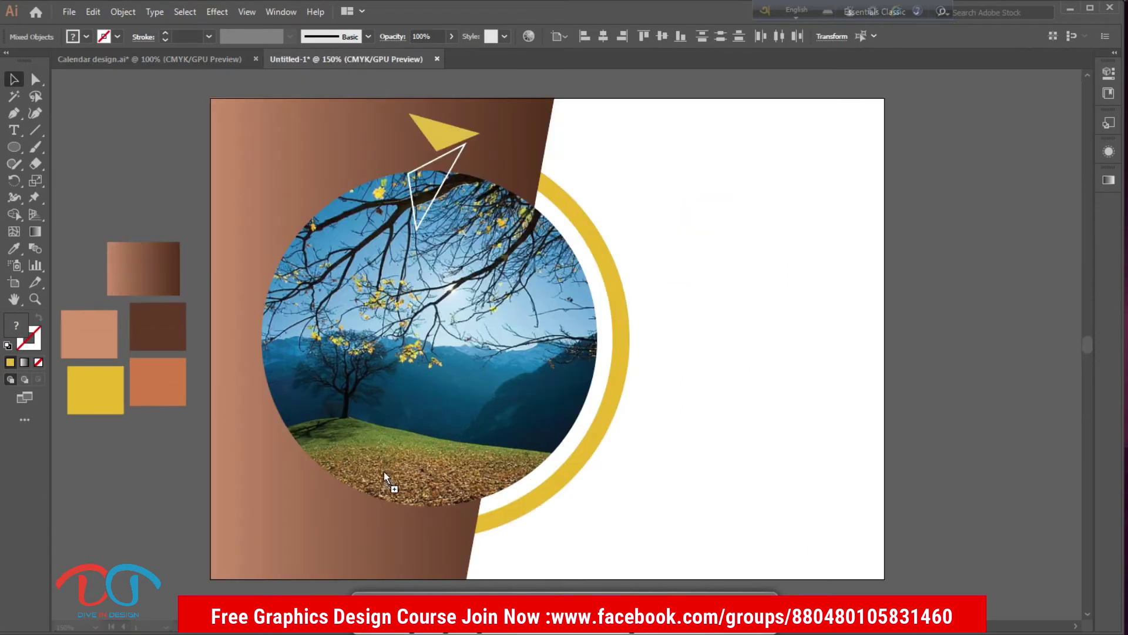
mouse_move(362, 489)
mouse_down()
mouse_move(370, 516)
mouse_move(357, 501)
mouse_up()
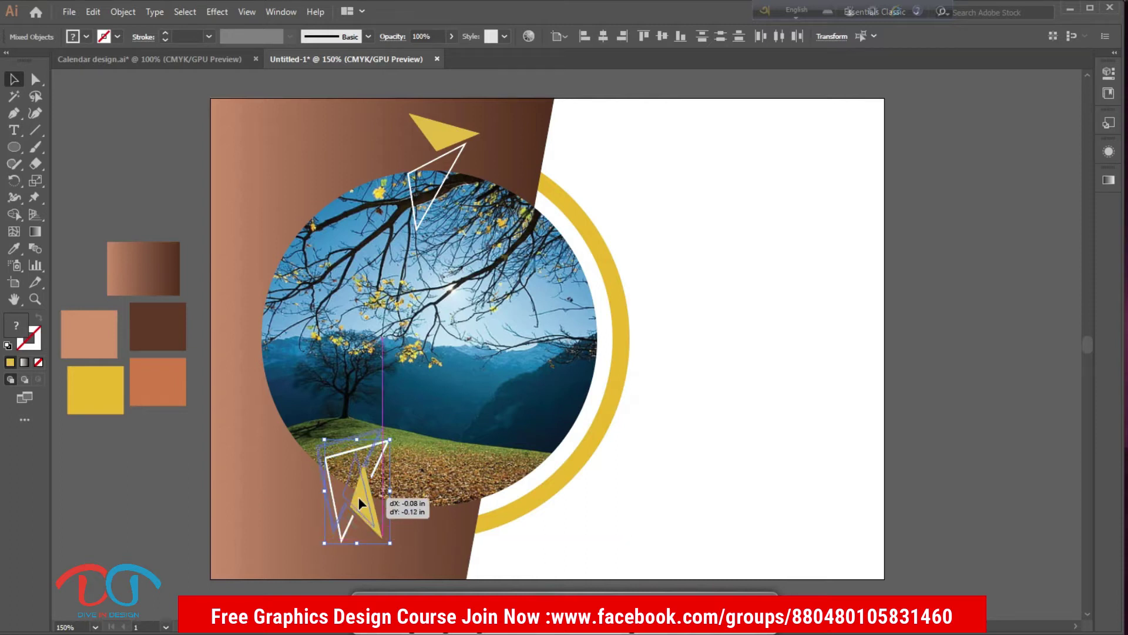
- Shift the top triangle pair slightly right and down, then clear the selection
click(462, 144)
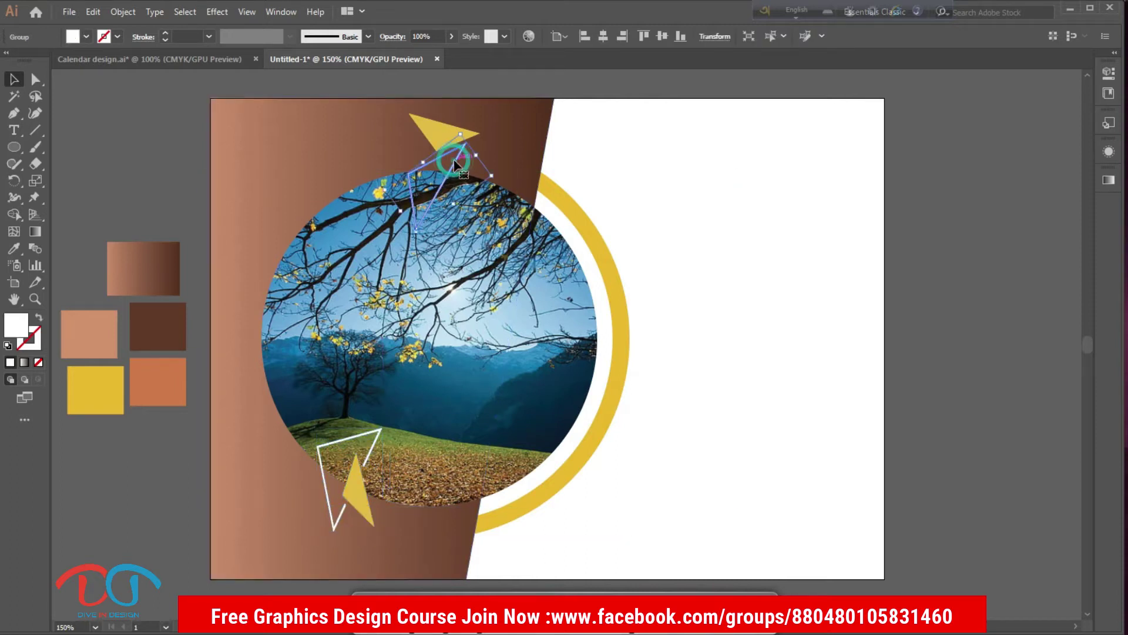
shift+click(474, 135)
drag(464, 159, 480, 163)
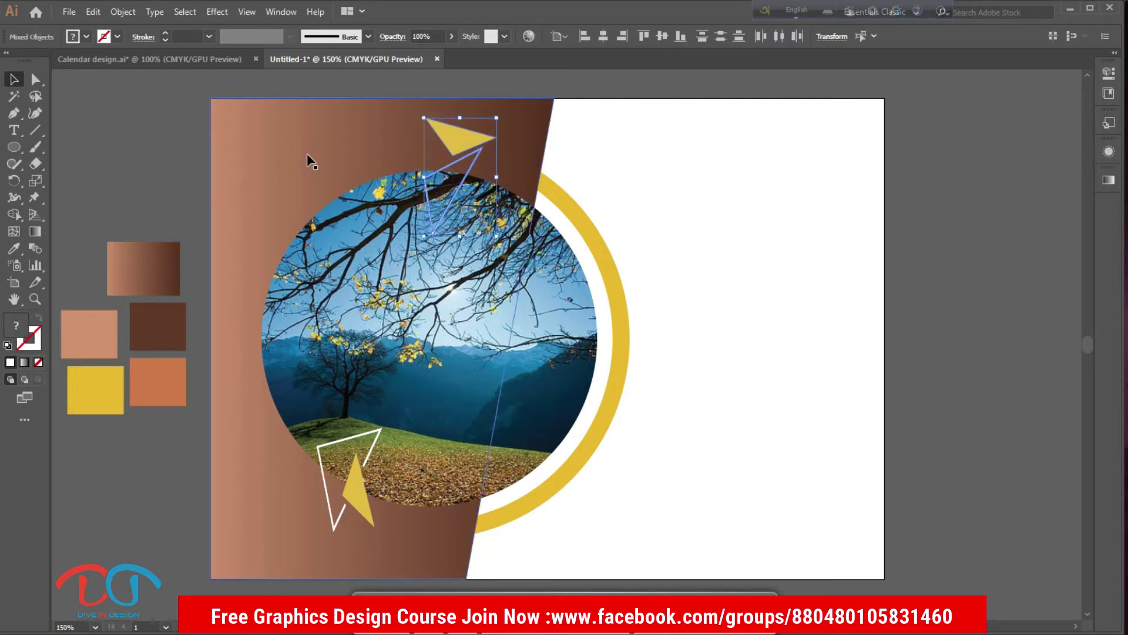
click(283, 156)
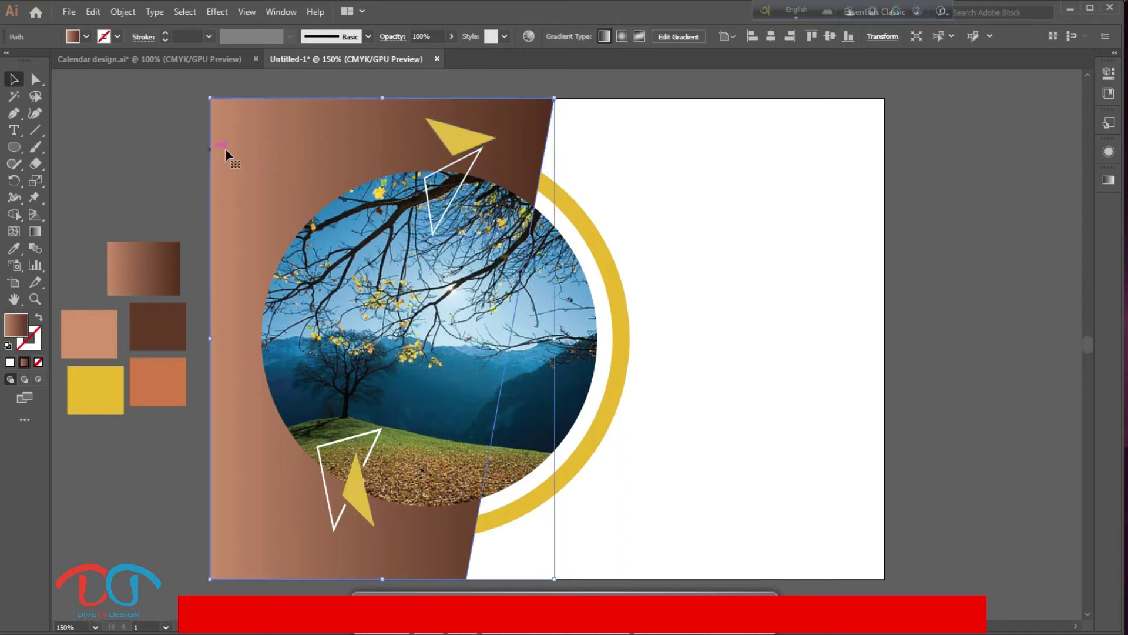
key(ctrl+shift+a)
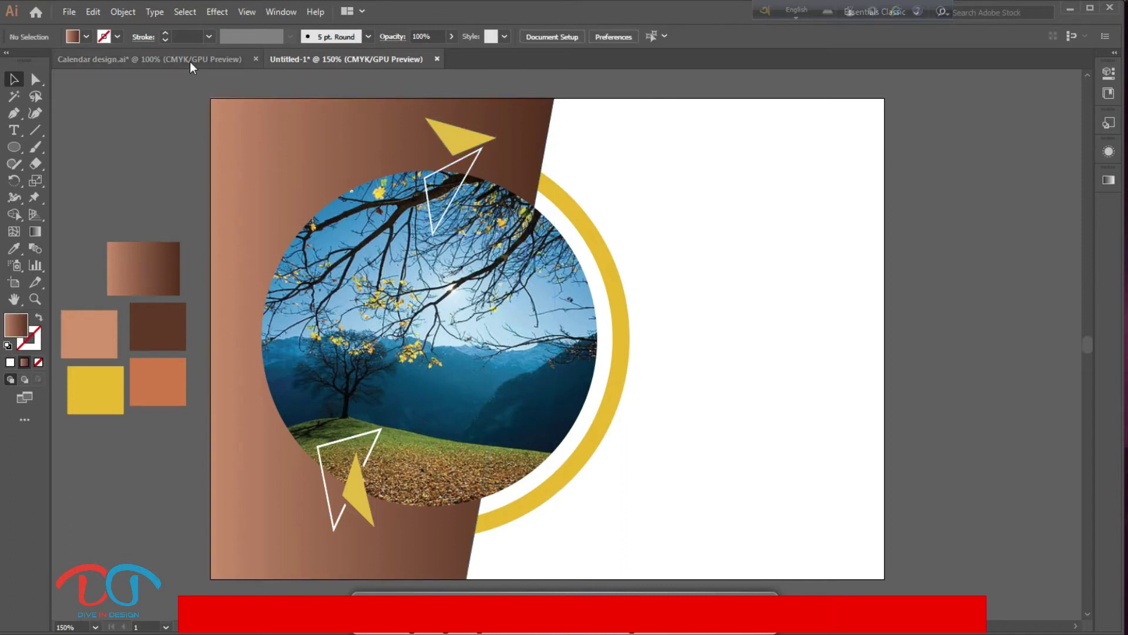
- Carry the HILFUL TRADE logo from the reference calendar into the new design
click(189, 61)
click(305, 219)
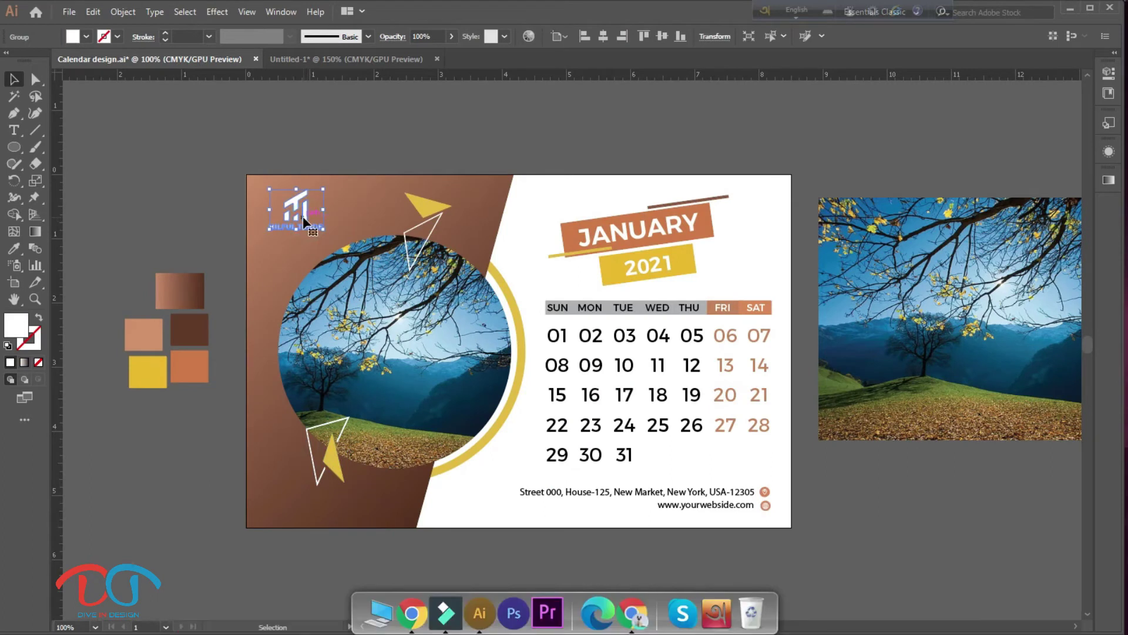
drag(304, 203, 342, 62)
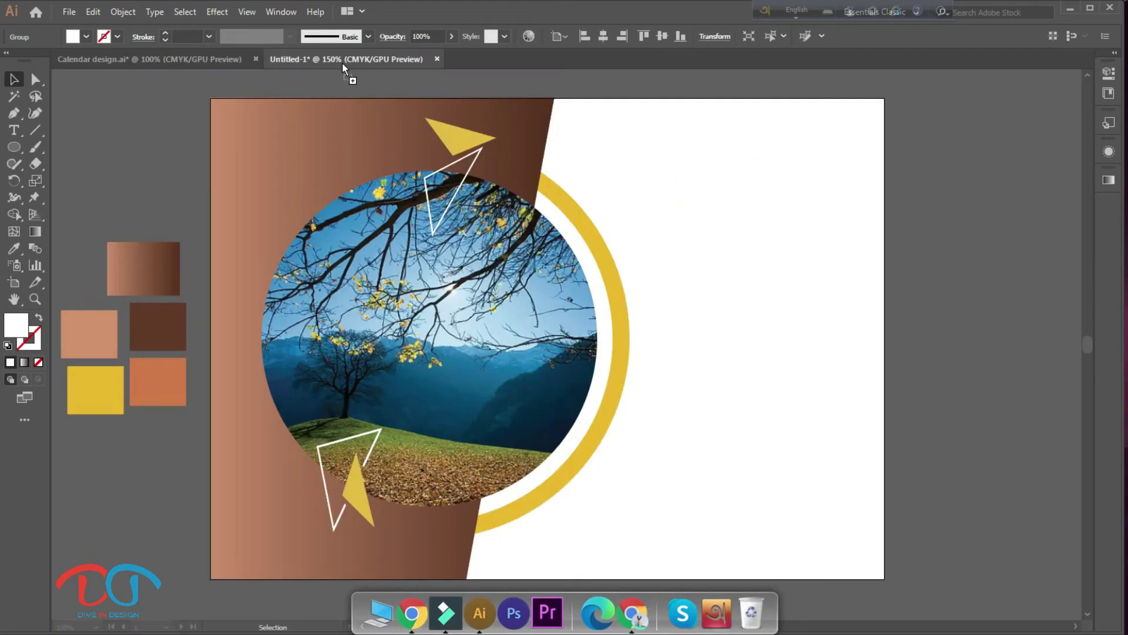
- Drop the white HILFUL TRADE logo into the brown panel's top-left corner and deselect it
drag(291, 146, 298, 157)
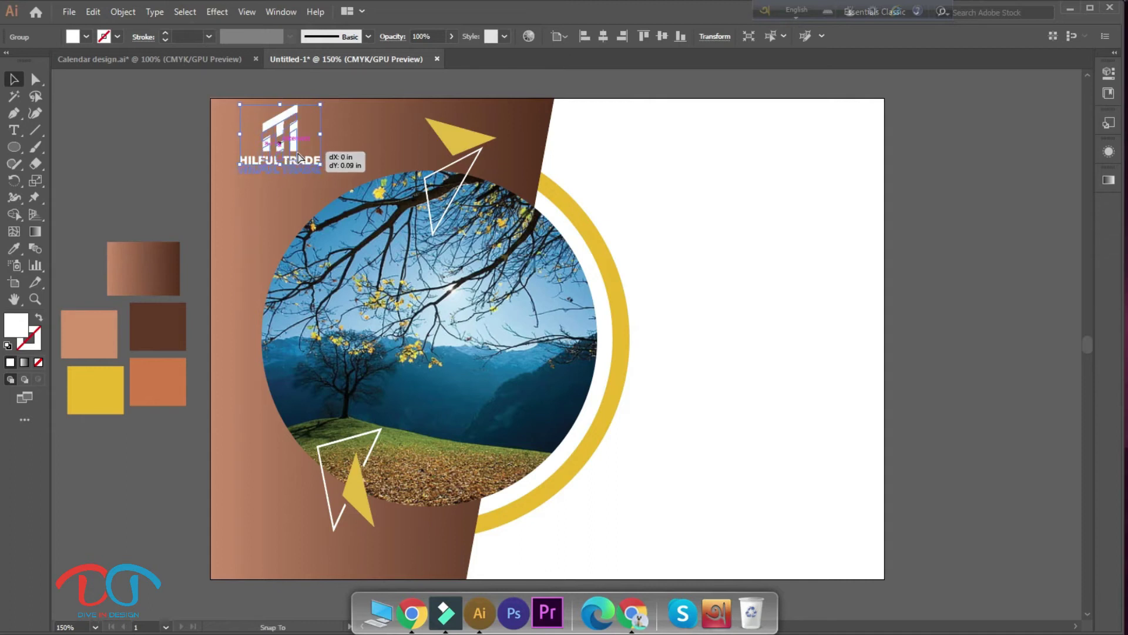
click(1027, 277)
scroll(961, 289, right, 2)
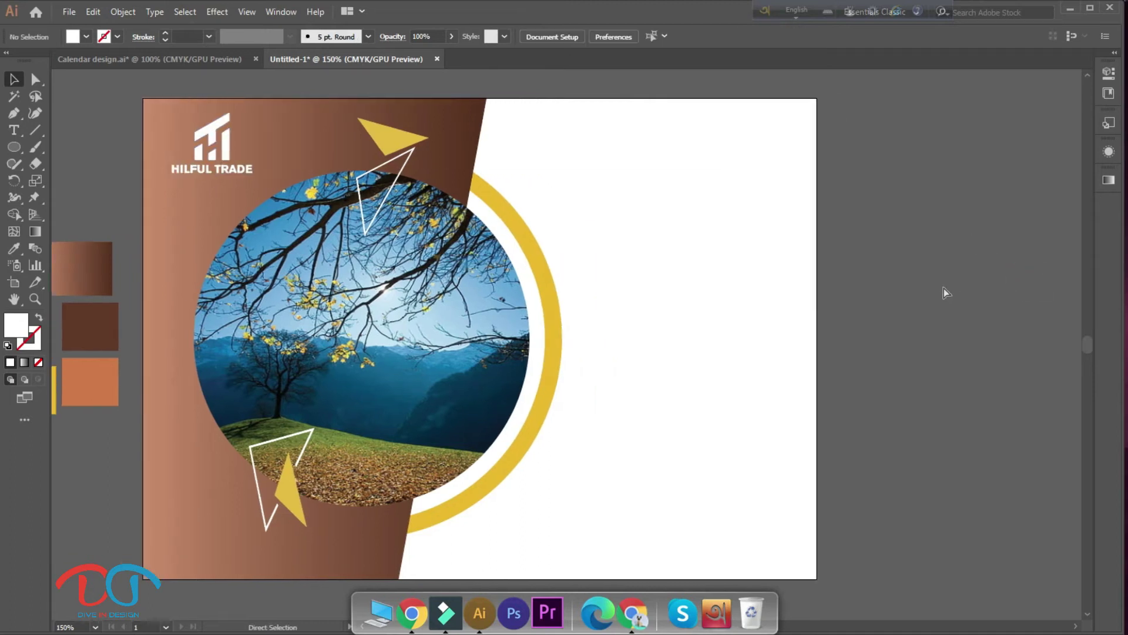
scroll(911, 291, right, 1)
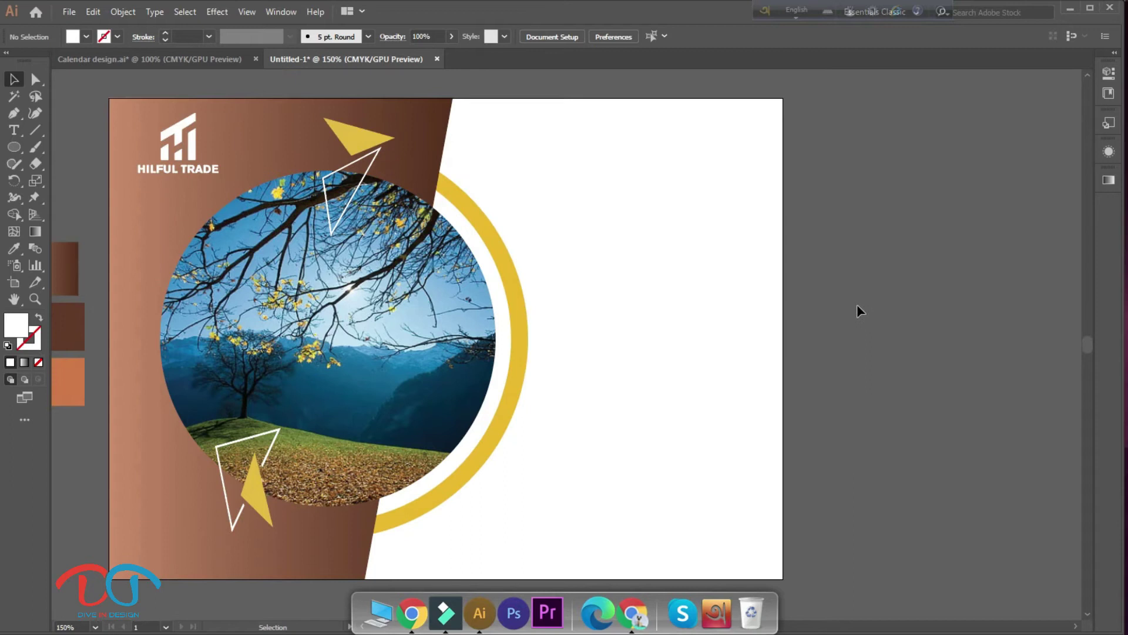
click(19, 130)
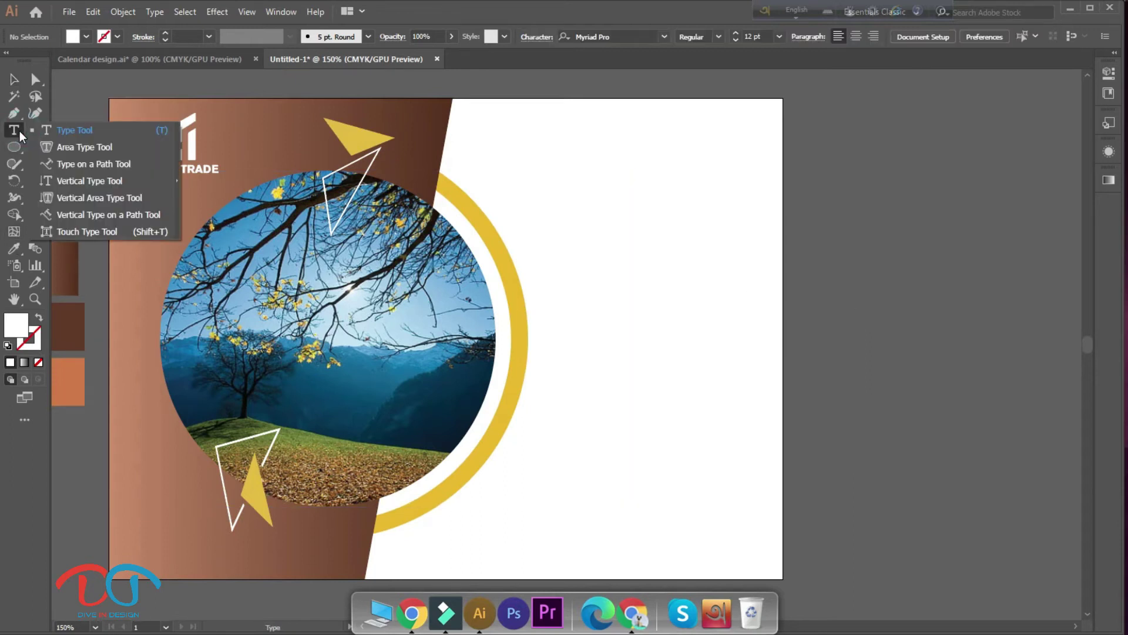
- Draw an area type frame on the white right side and delete its Lorem ipsum placeholder
click(44, 130)
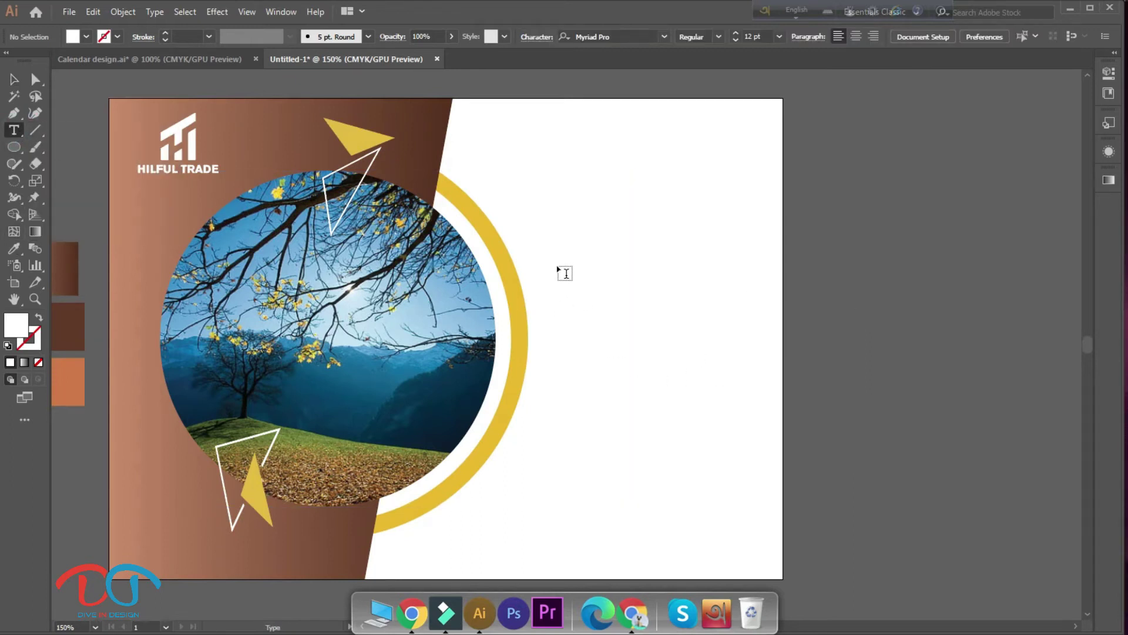
mouse_move(541, 268)
mouse_down()
mouse_move(725, 435)
mouse_move(759, 498)
mouse_up()
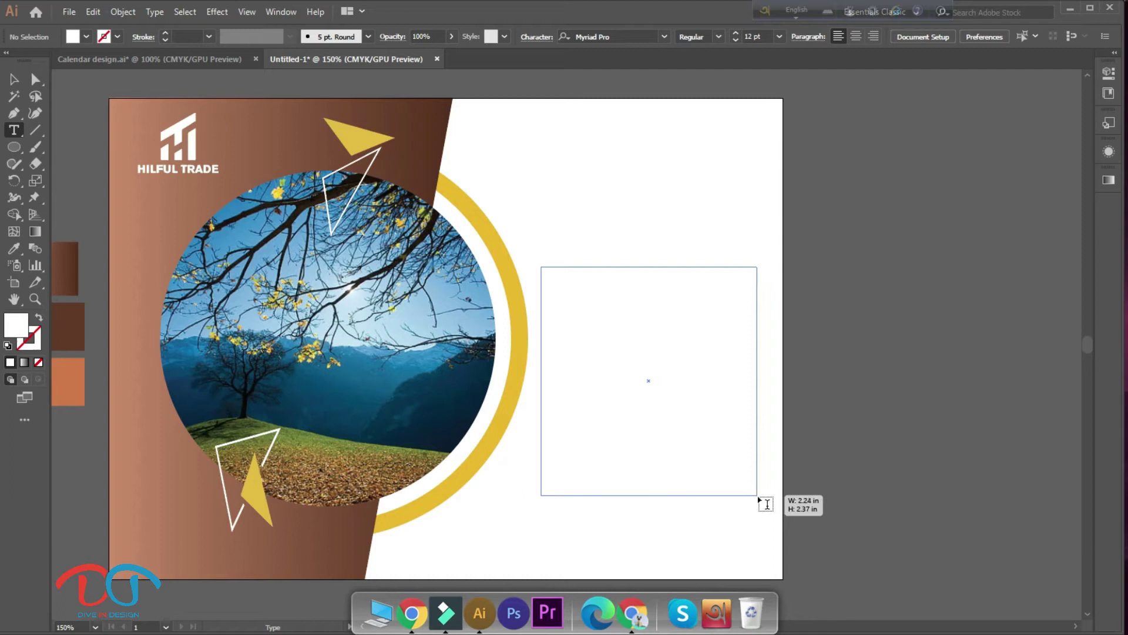
drag(759, 498, 758, 496)
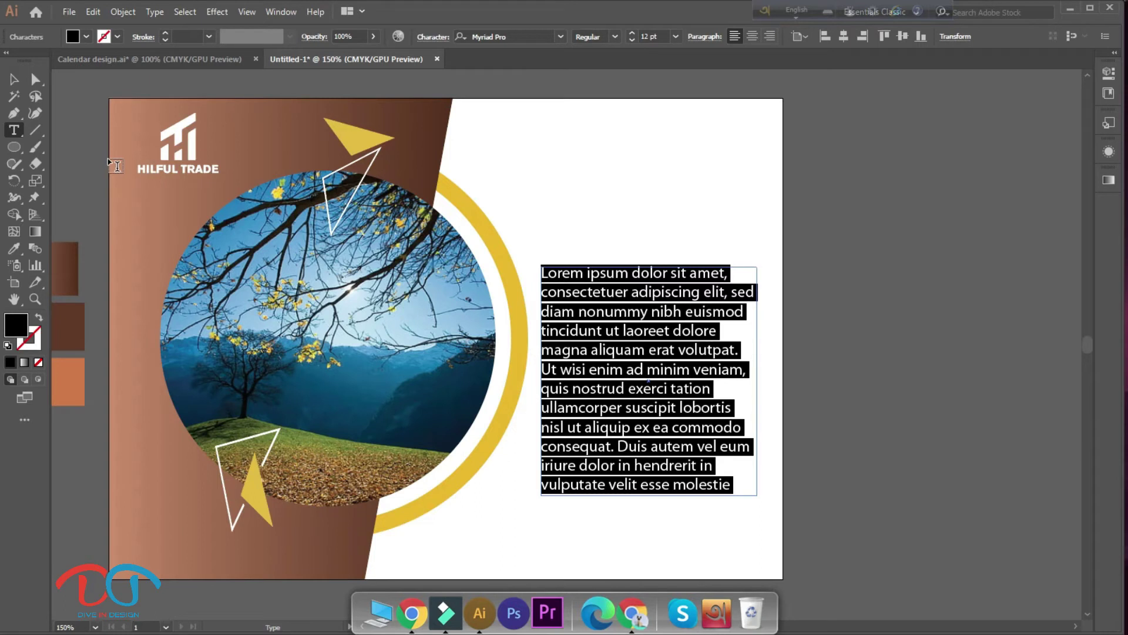
key(Delete)
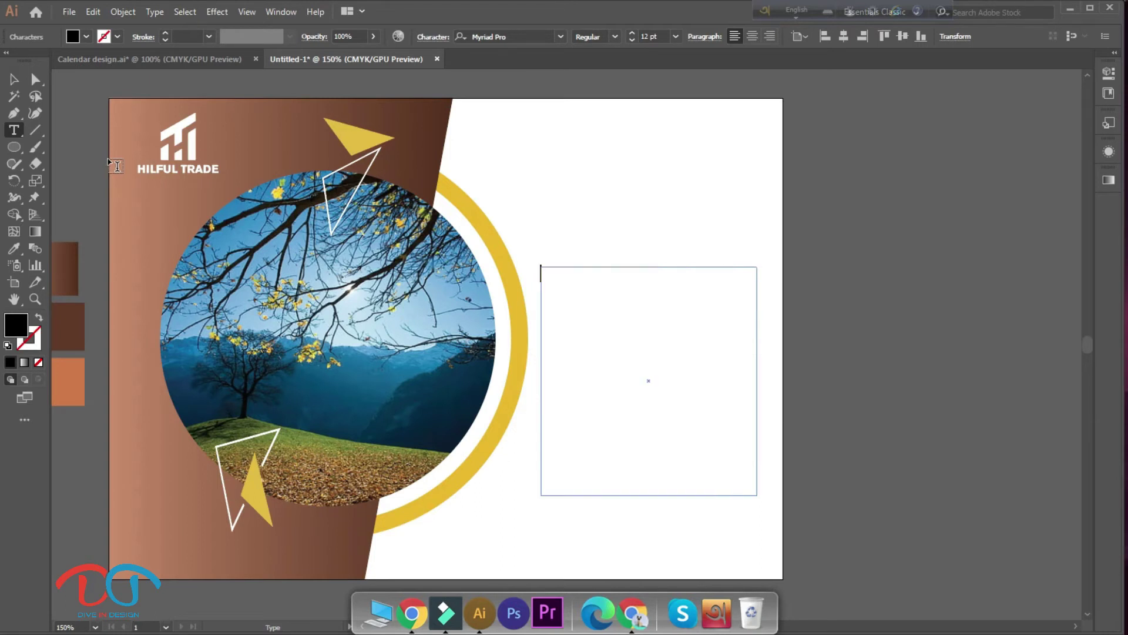
- Scale the circular photo down and reposition it on the brown panel
scroll(350, 388, down, 3)
scroll(349, 388, left, 2)
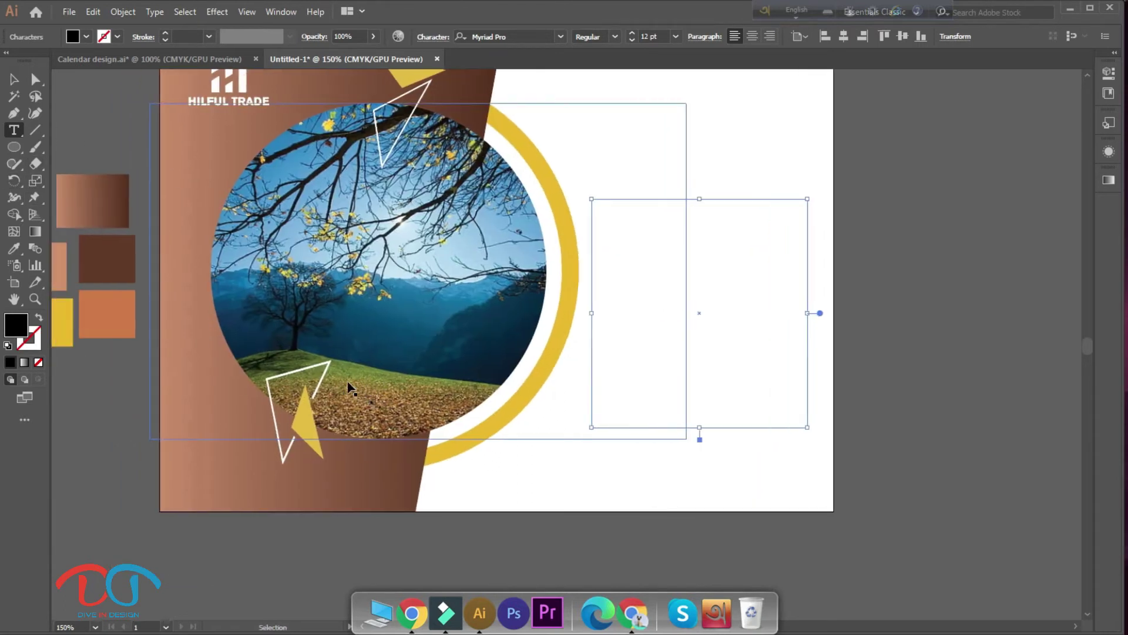
scroll(350, 388, left, 1)
scroll(211, 276, up, 3)
click(15, 80)
click(411, 307)
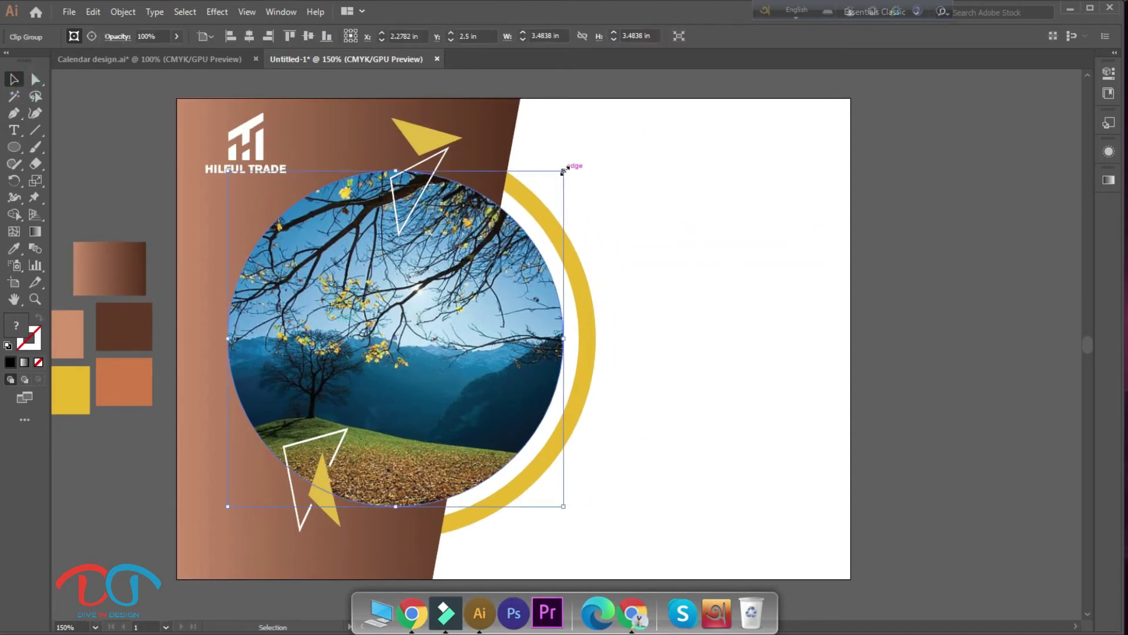
drag(563, 171, 546, 194)
drag(467, 310, 454, 314)
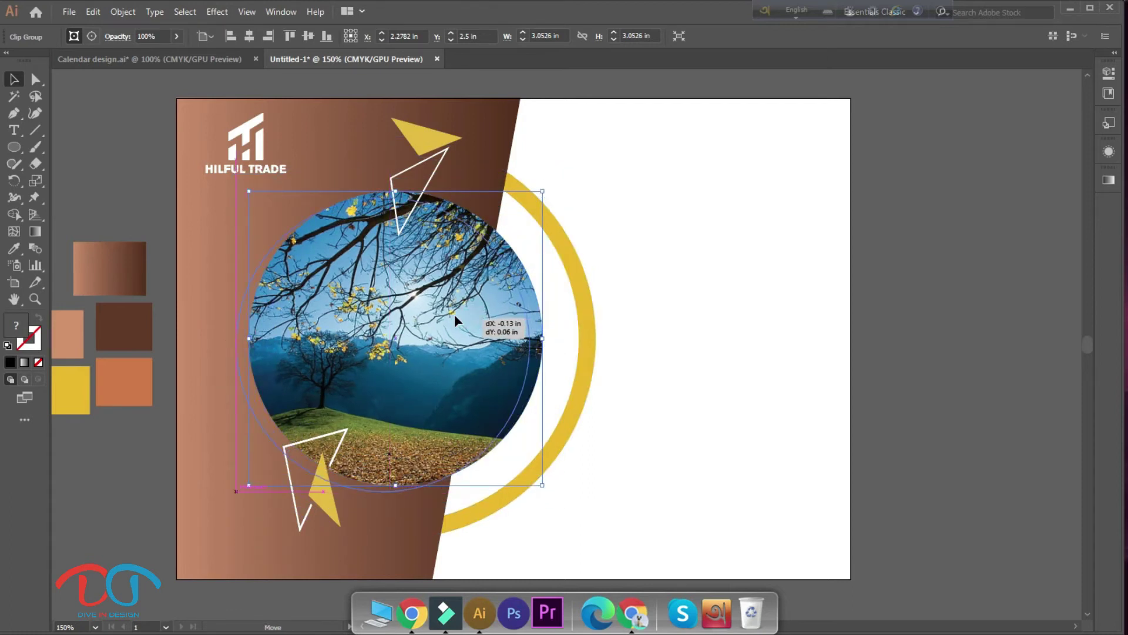
drag(454, 318, 465, 320)
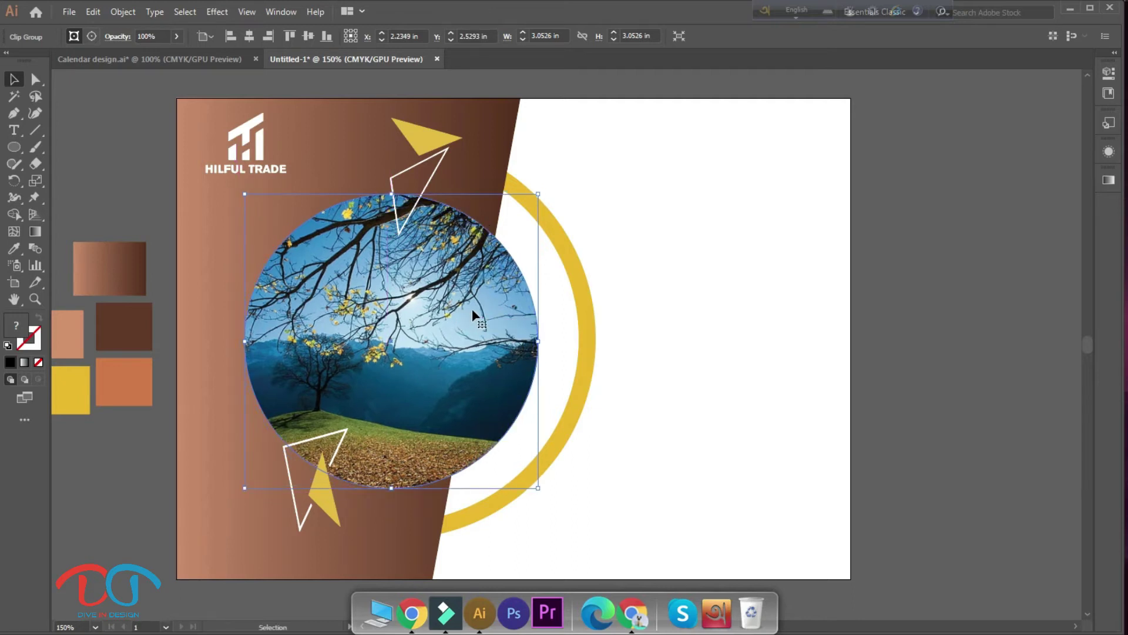
- Shrink the yellow arc to about 3.6 in and nudge it into place
click(588, 287)
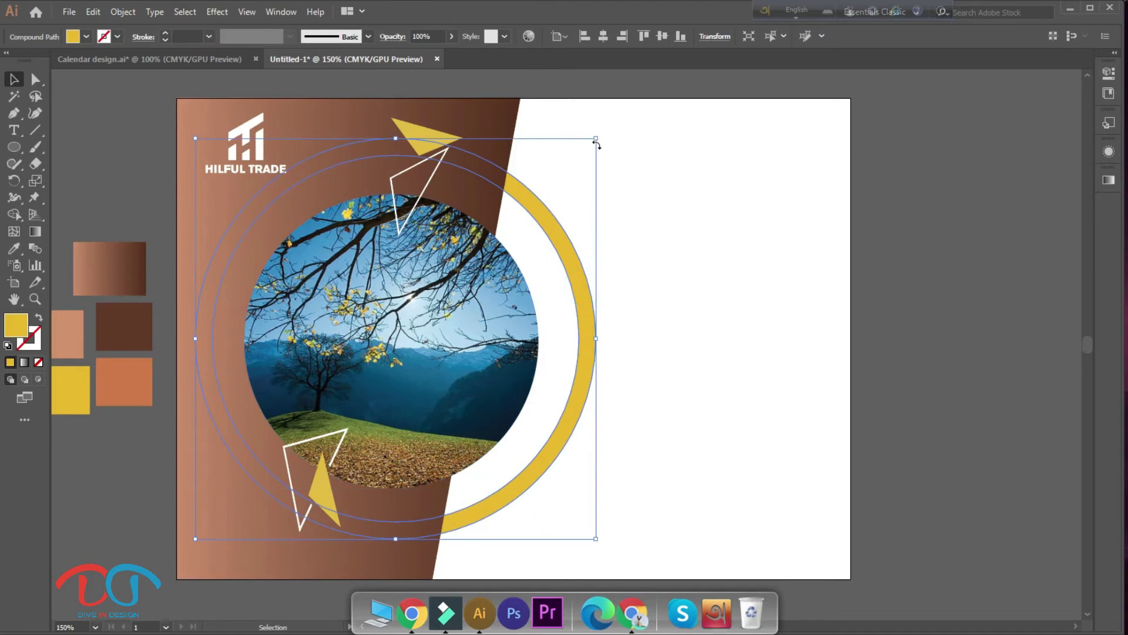
drag(596, 140, 580, 167)
key(Left)
key(Left)
key(Left)
key(Left)
key(Left)
key(Left)
key(Right)
key(Right)
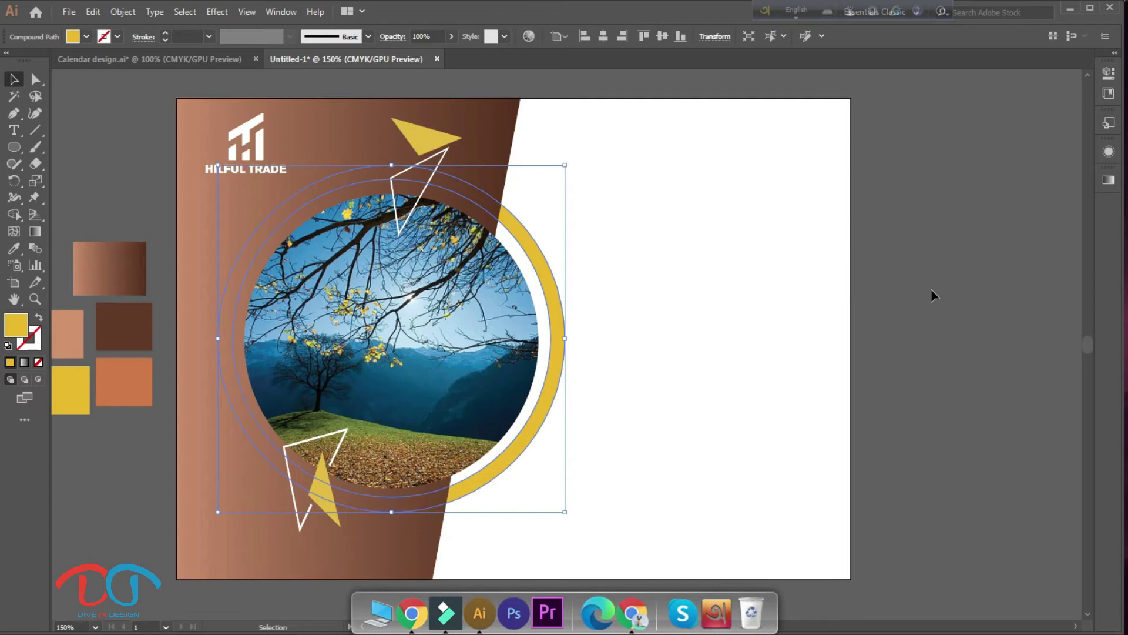
click(932, 289)
- Scale the top and bottom triangle pairs down to about 0.5 × 0.9 in, hugging the photo
click(440, 158)
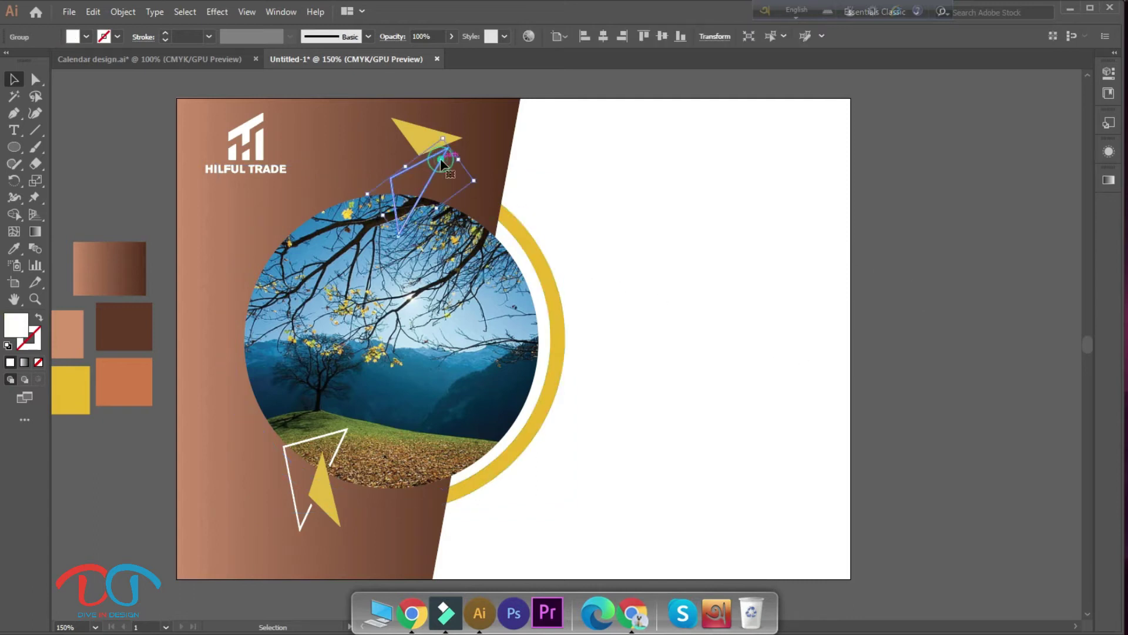
click(432, 136)
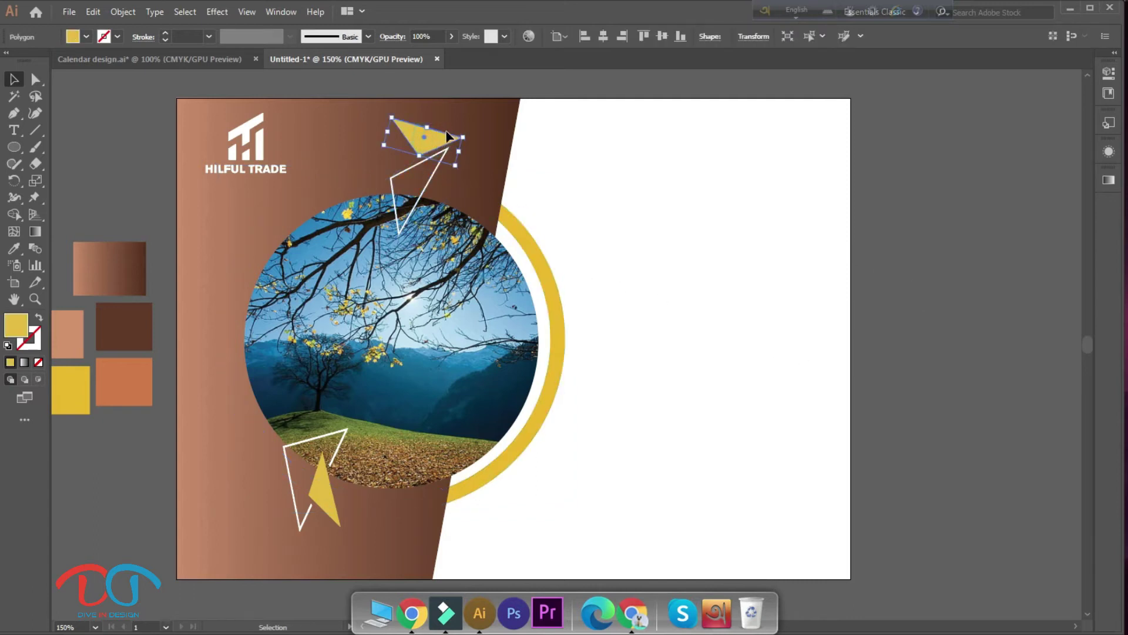
shift+click(428, 180)
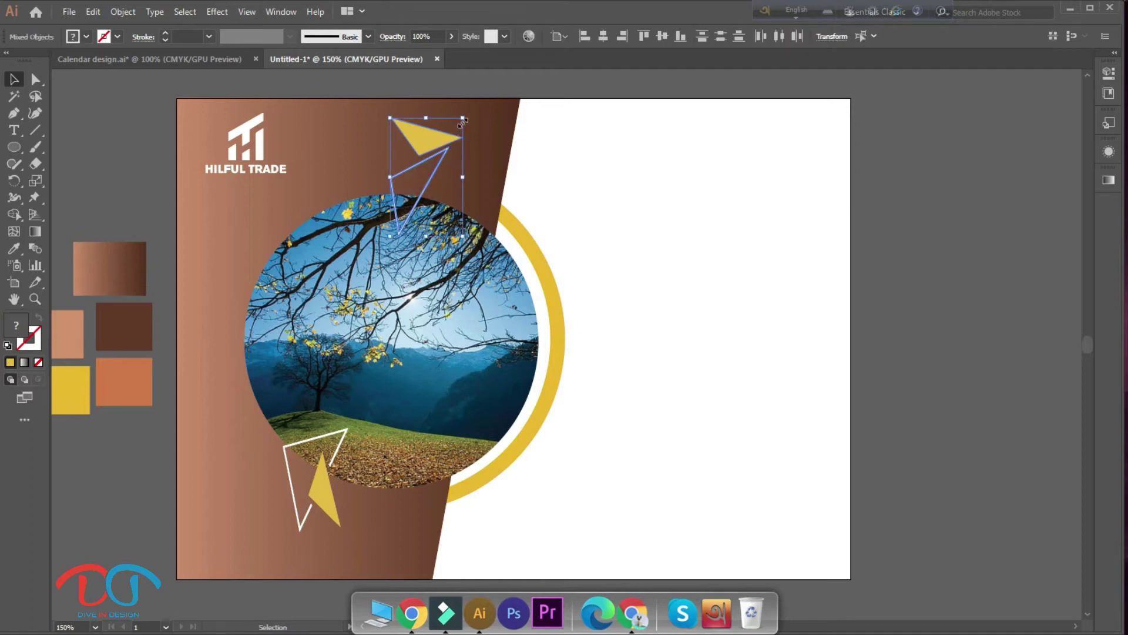
drag(464, 119, 459, 136)
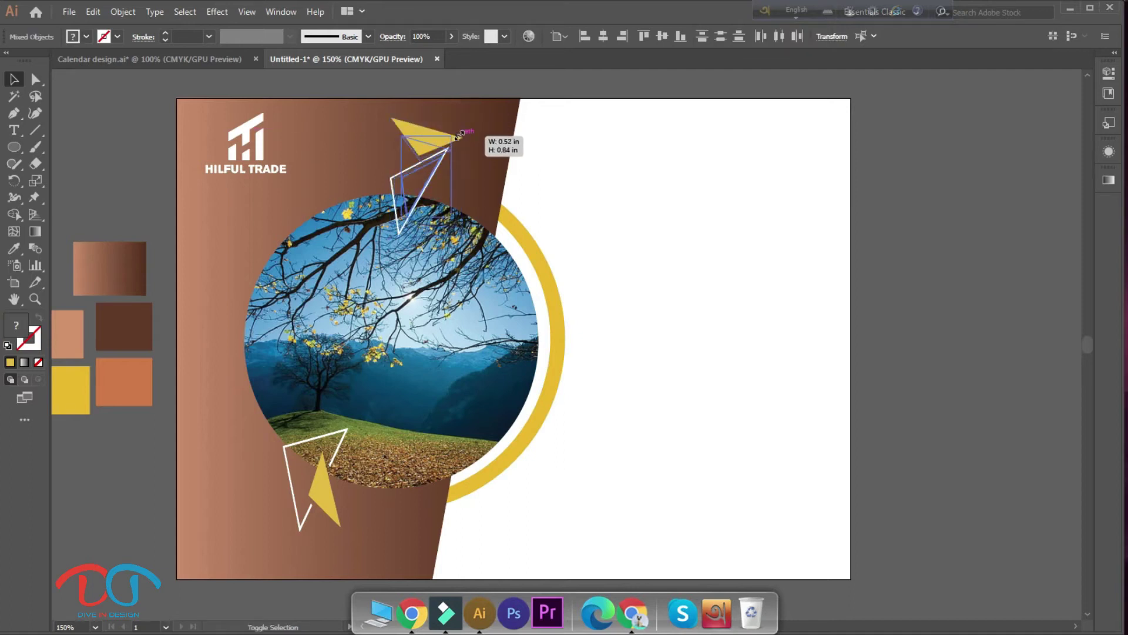
drag(431, 173, 433, 176)
click(325, 499)
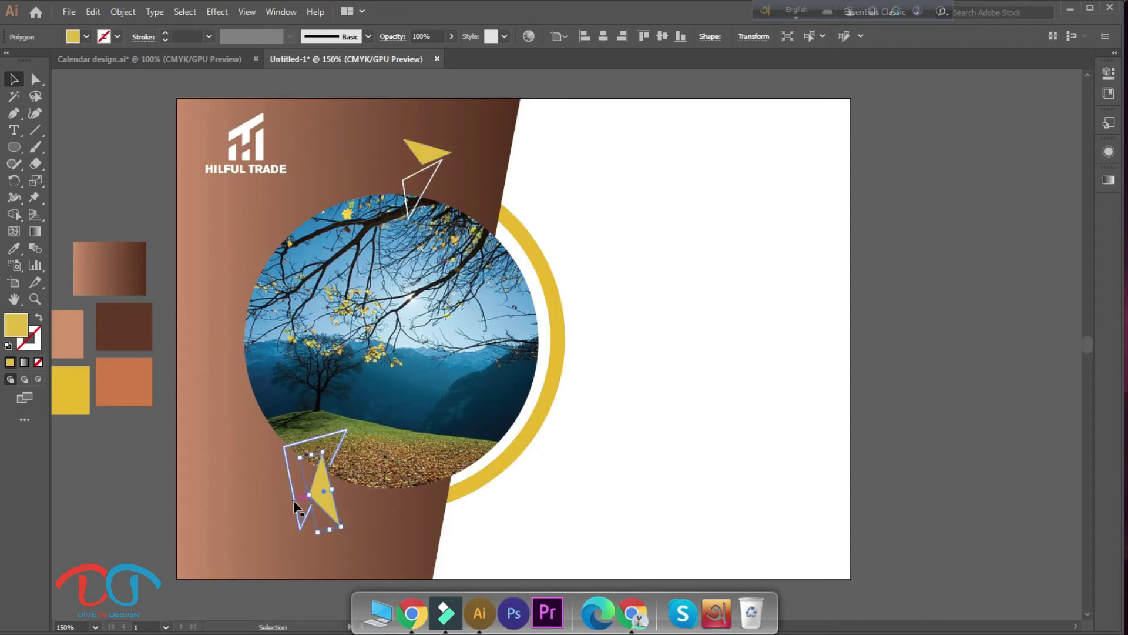
shift+click(295, 500)
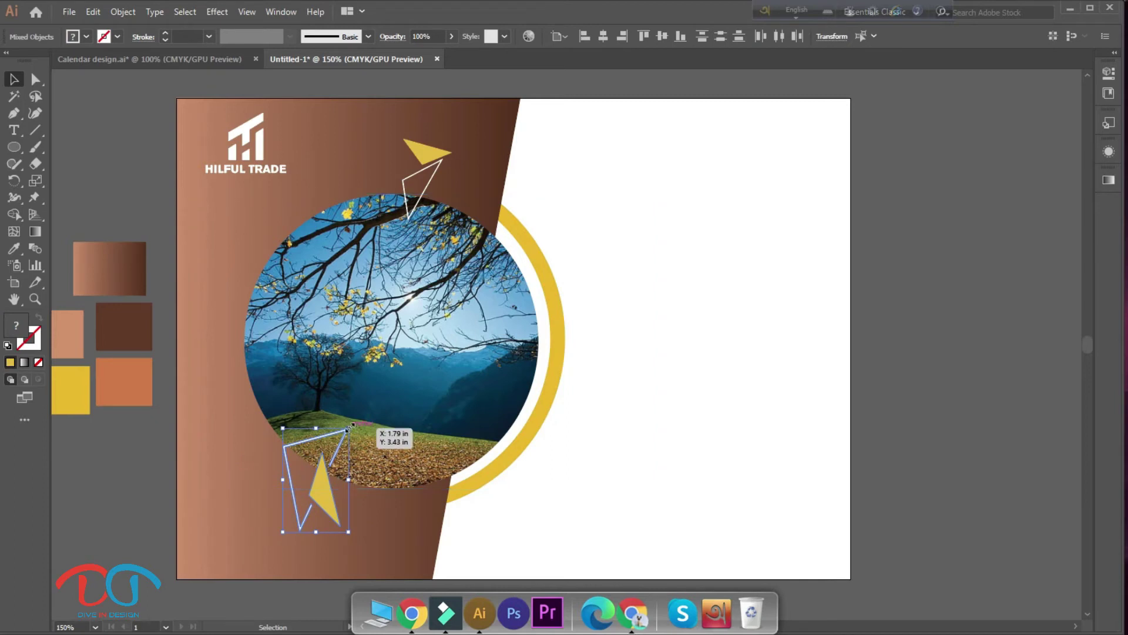
drag(351, 426, 344, 446)
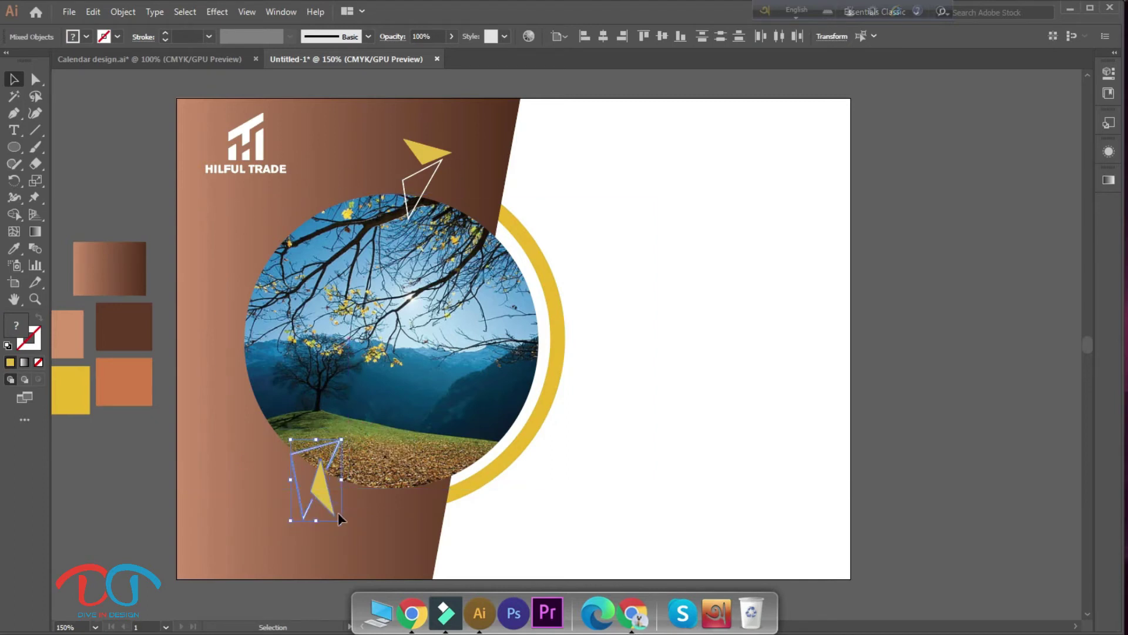
click(331, 537)
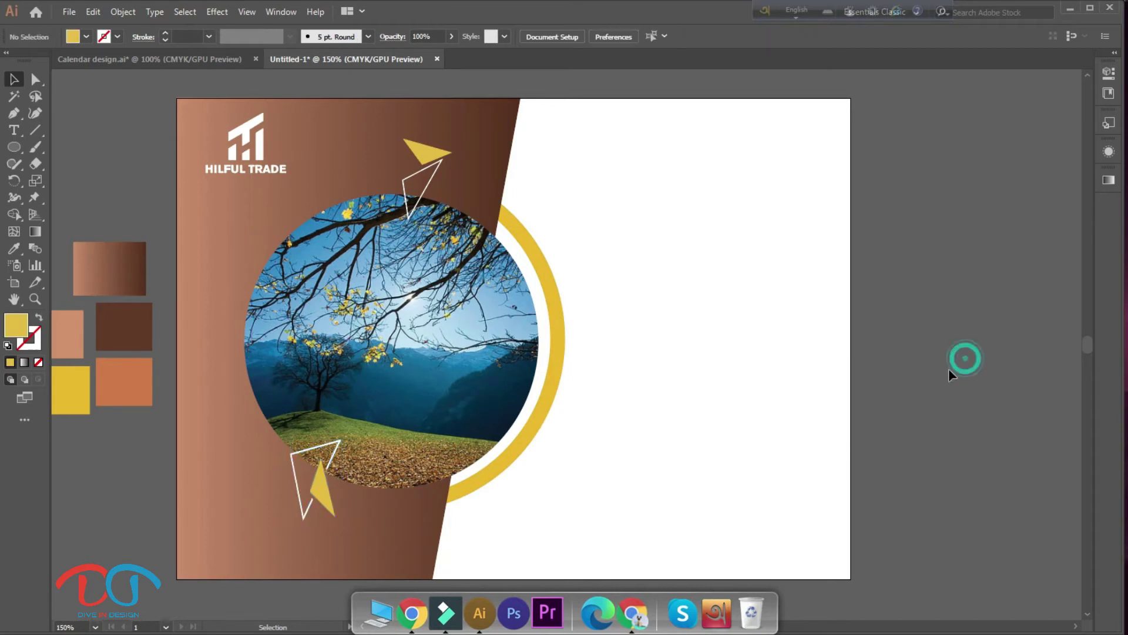
- Draw a new area type frame right of the yellow arc and clear its placeholder text
drag(966, 363, 880, 372)
click(627, 391)
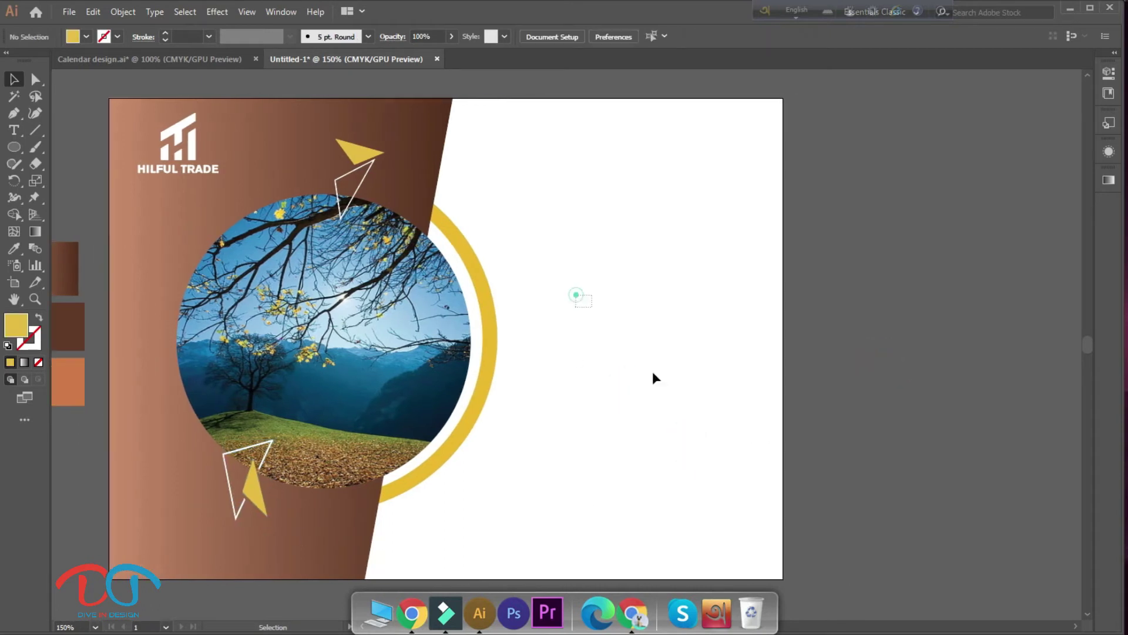
key(ctrl+v)
click(805, 524)
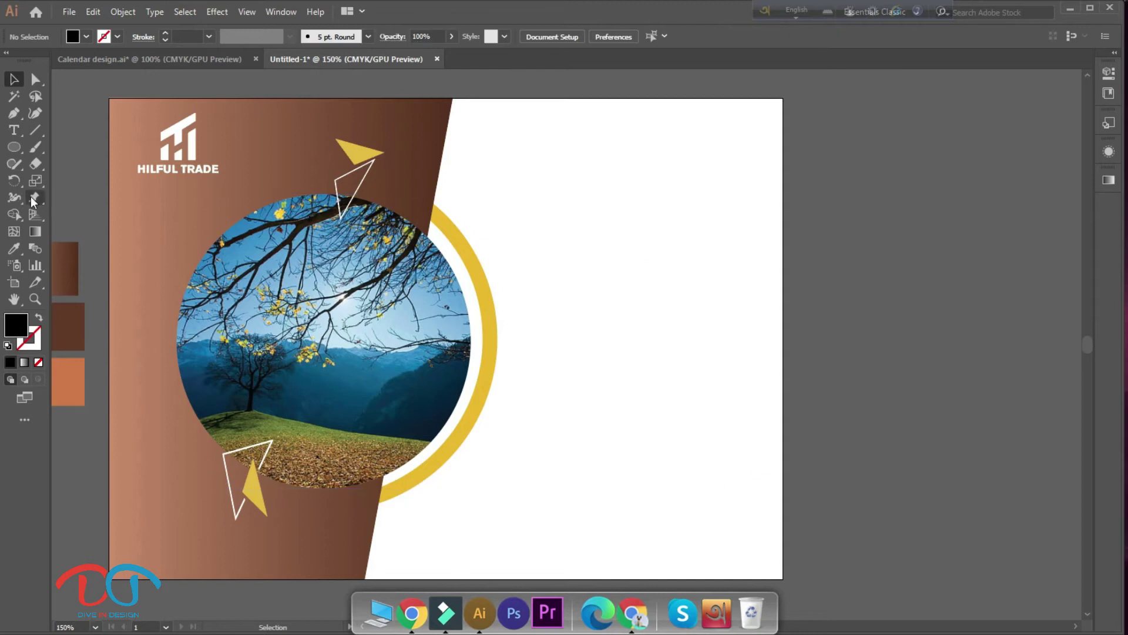
click(17, 129)
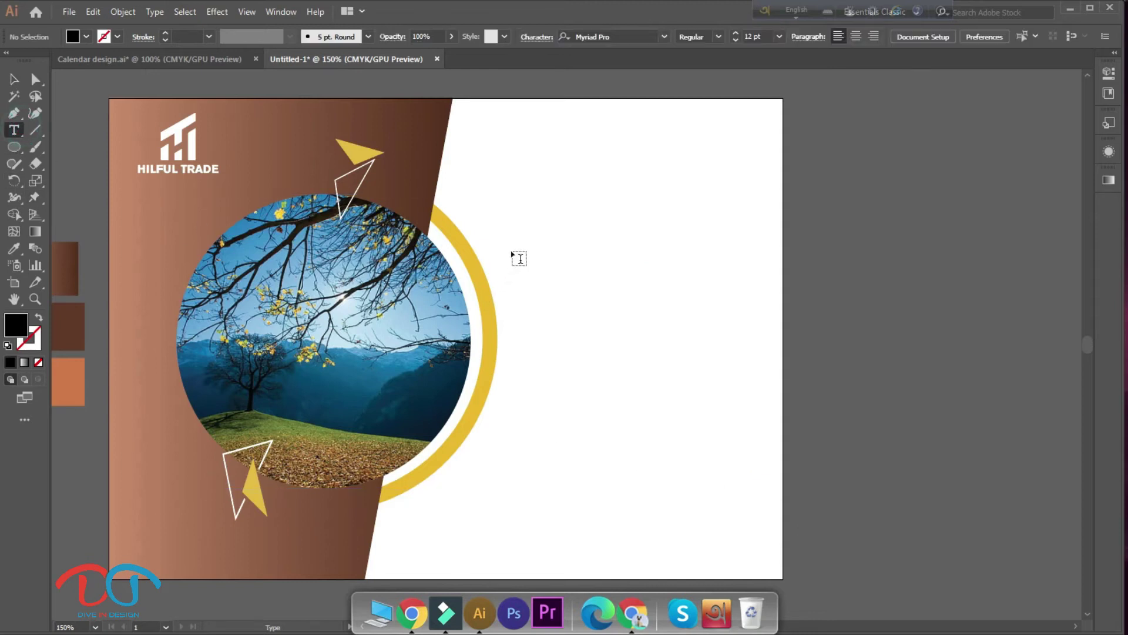
mouse_move(515, 242)
mouse_down()
mouse_move(543, 291)
mouse_move(767, 490)
mouse_up()
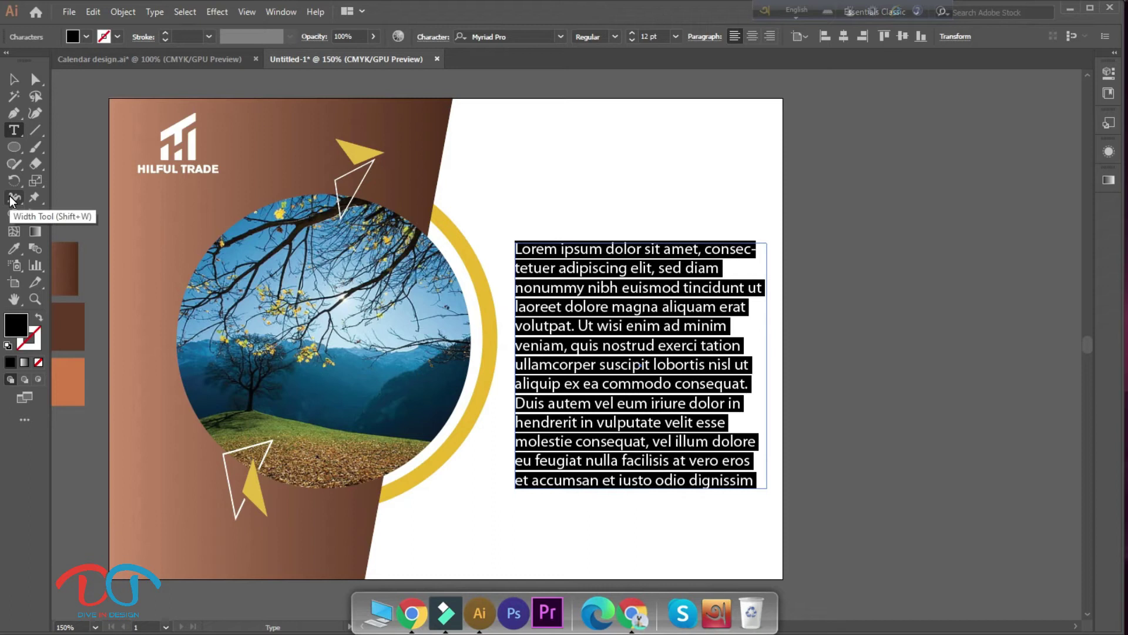
key(Delete)
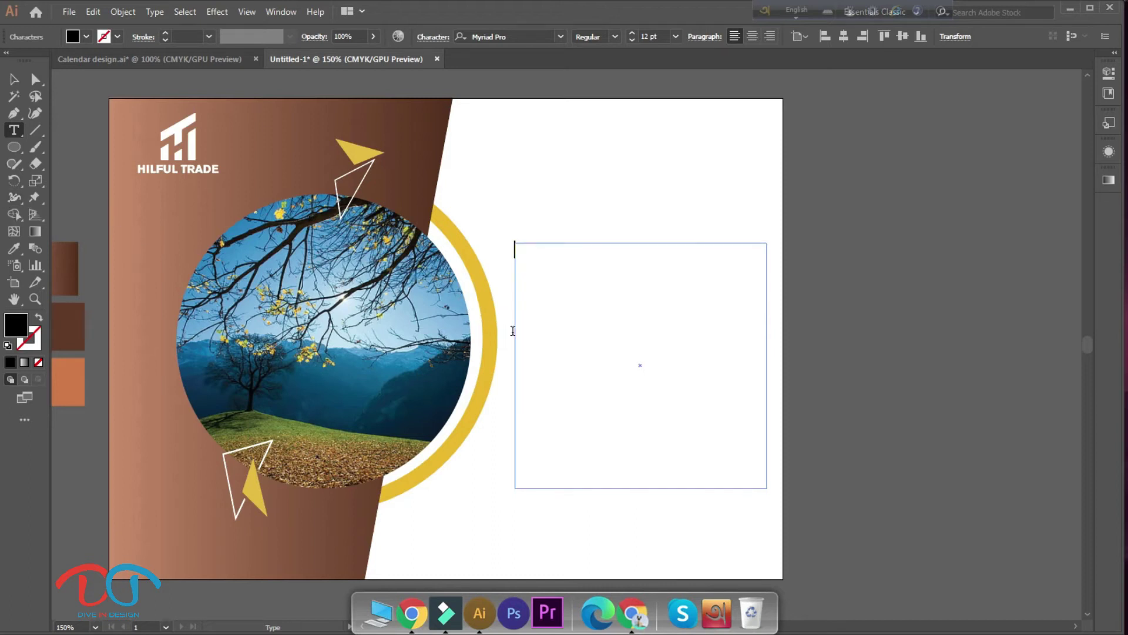
- Stretch the empty frame's left edge toward the arc and adjust its bottom edge
click(14, 78)
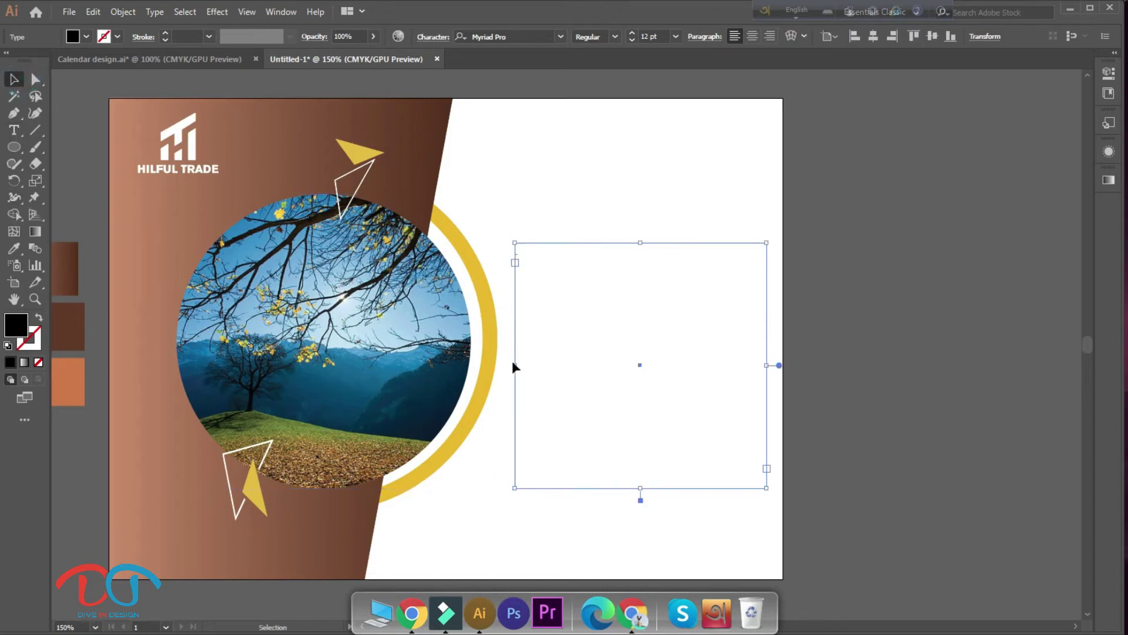
drag(514, 364, 504, 381)
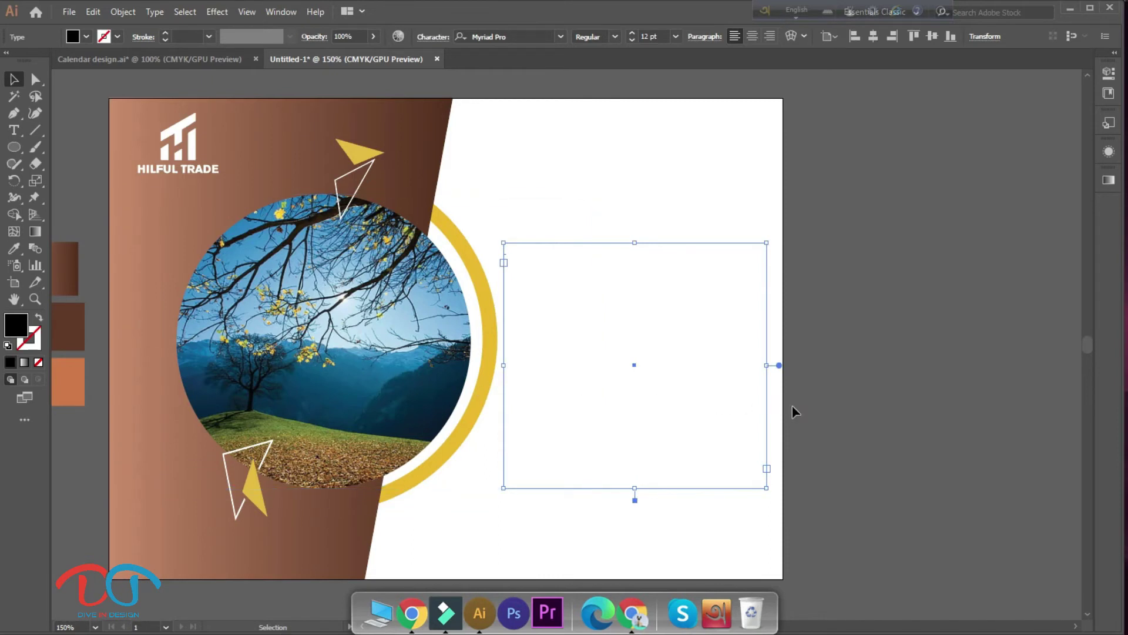
drag(635, 487, 633, 485)
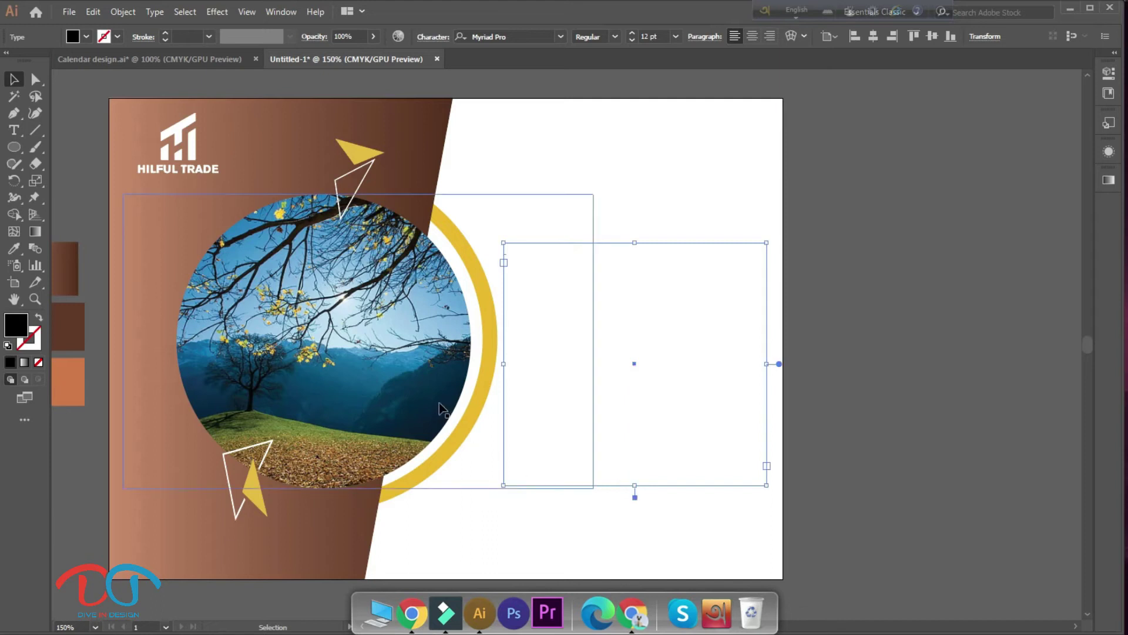
click(360, 369)
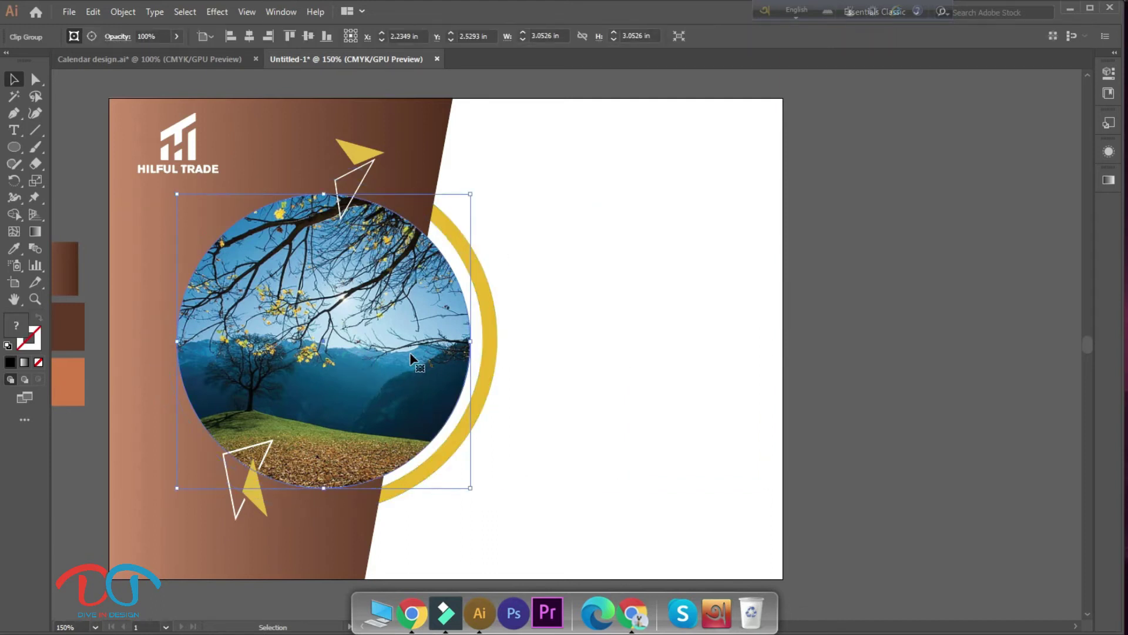
- Nudge the photo and both triangle pairs left, then shift the yellow arc left to match
shift+click(354, 207)
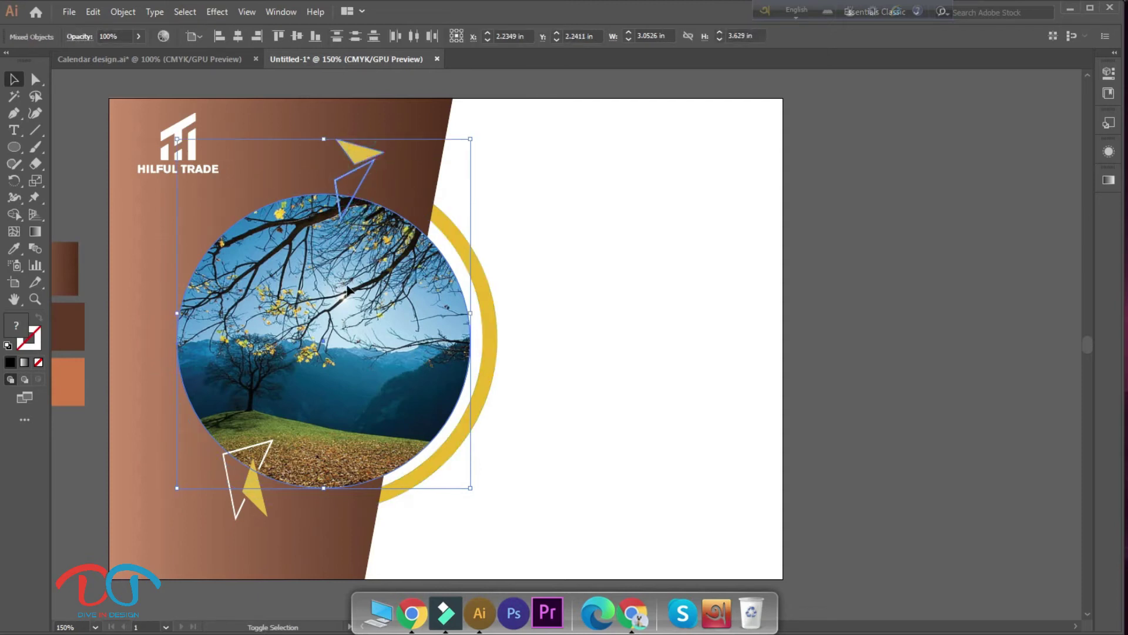
shift+click(262, 495)
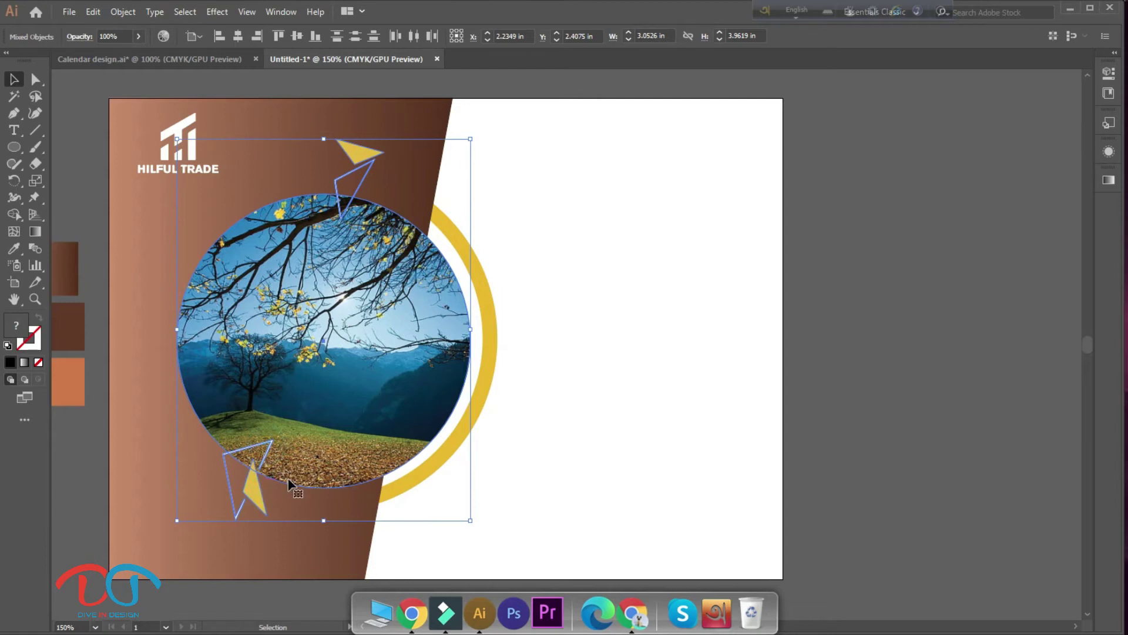
key(Left)
key(Left)
key(Left)
key(Left)
key(Left)
key(Left)
key(Left)
key(Left)
key(Left)
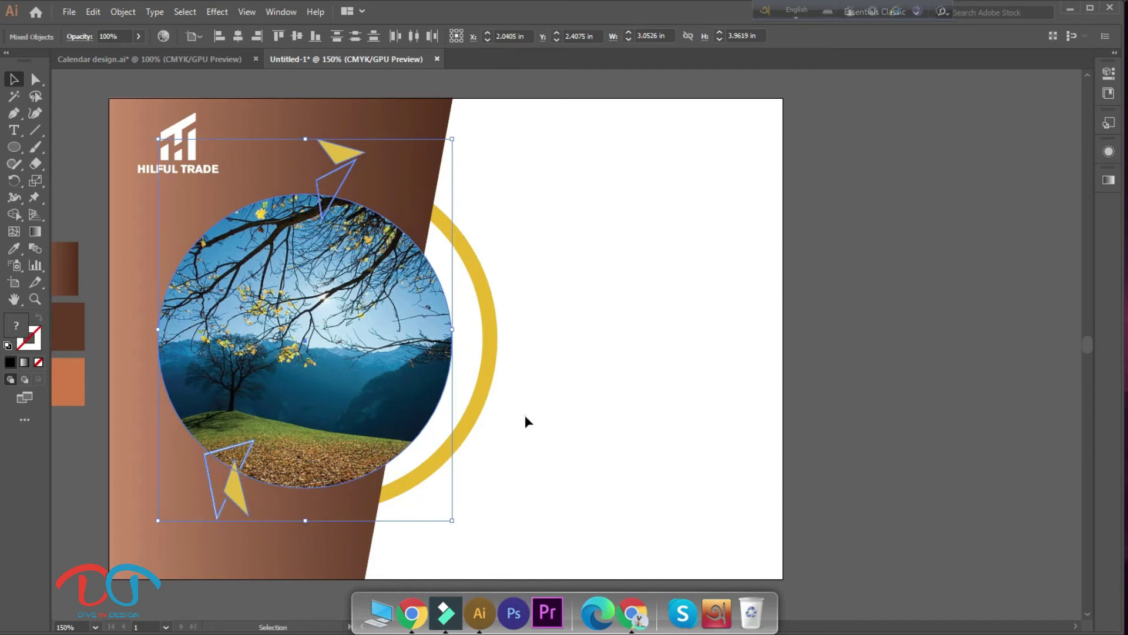
click(480, 398)
key(Left)
key(Left)
key(Left)
key(Left)
key(Left)
key(Right)
key(Right)
key(Left)
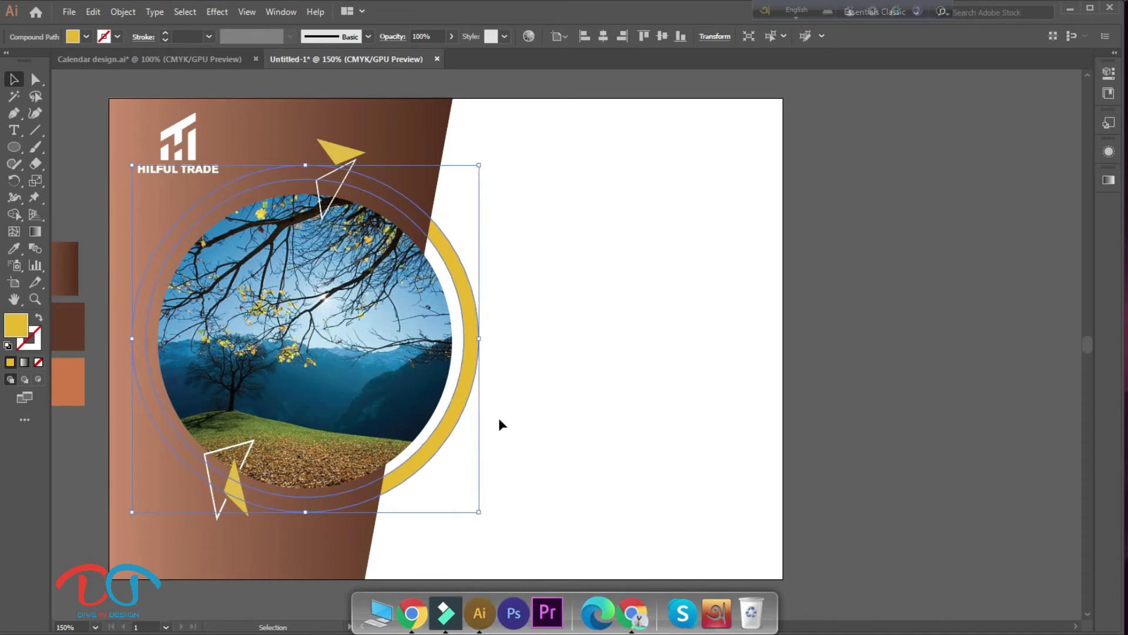
- Drag the empty text box's left edge leftward to sit right beside the yellow arc
click(933, 279)
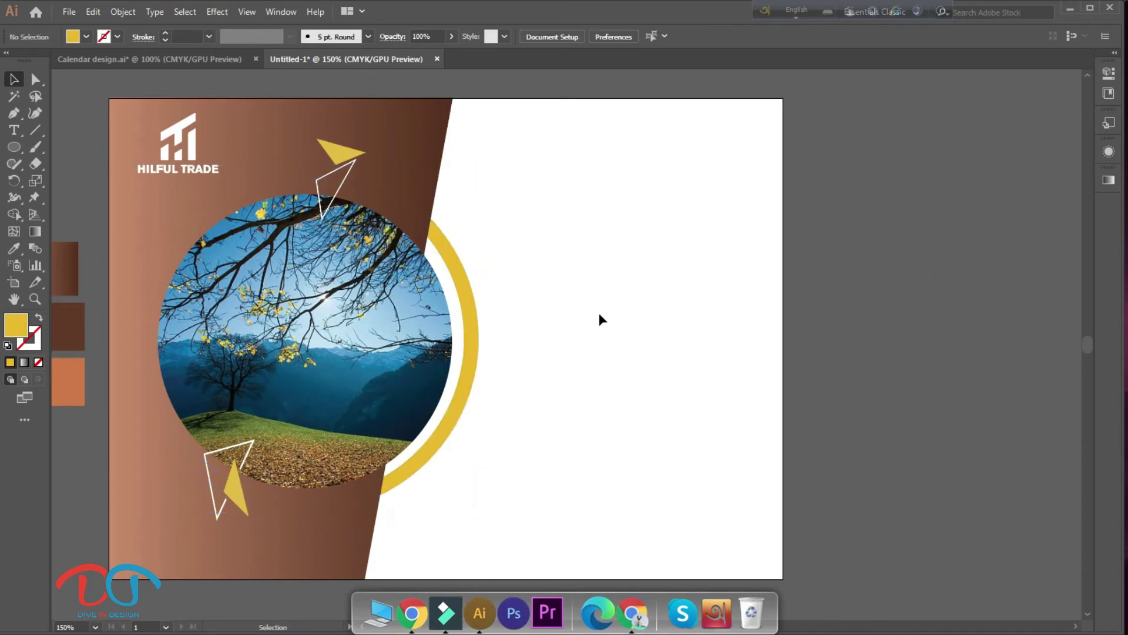
drag(521, 217, 607, 345)
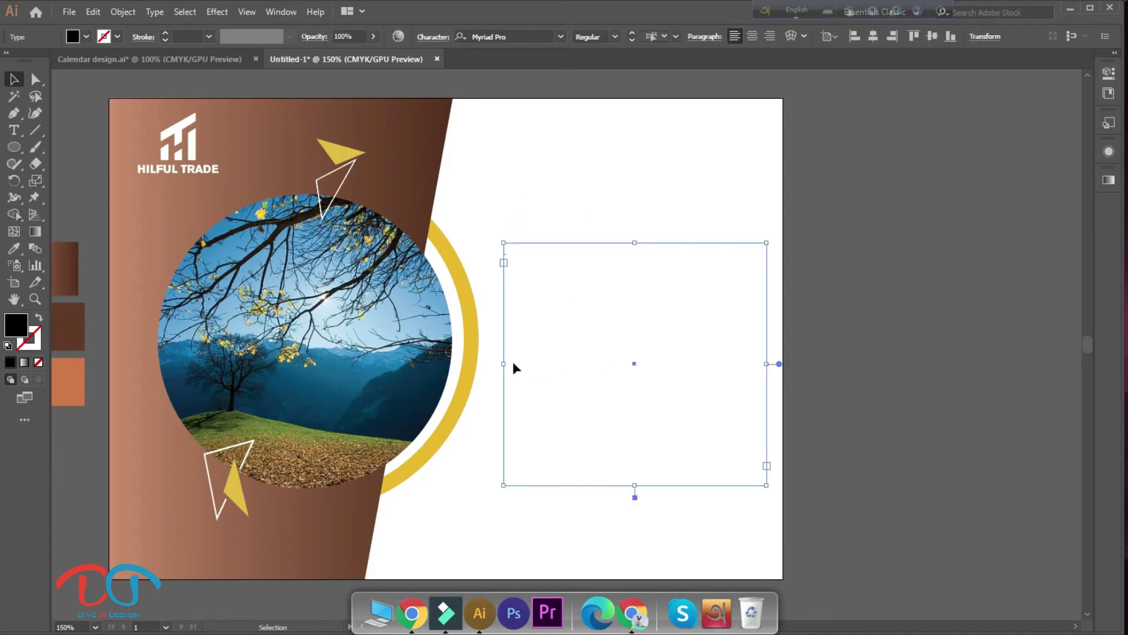
drag(503, 363, 491, 366)
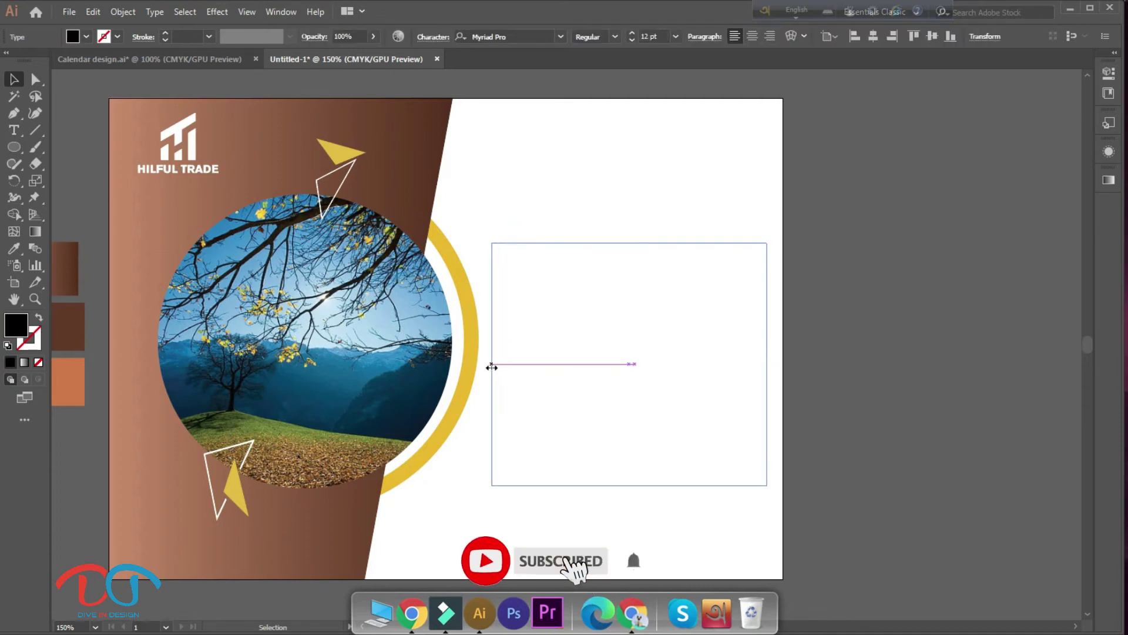
drag(491, 366, 487, 375)
click(488, 374)
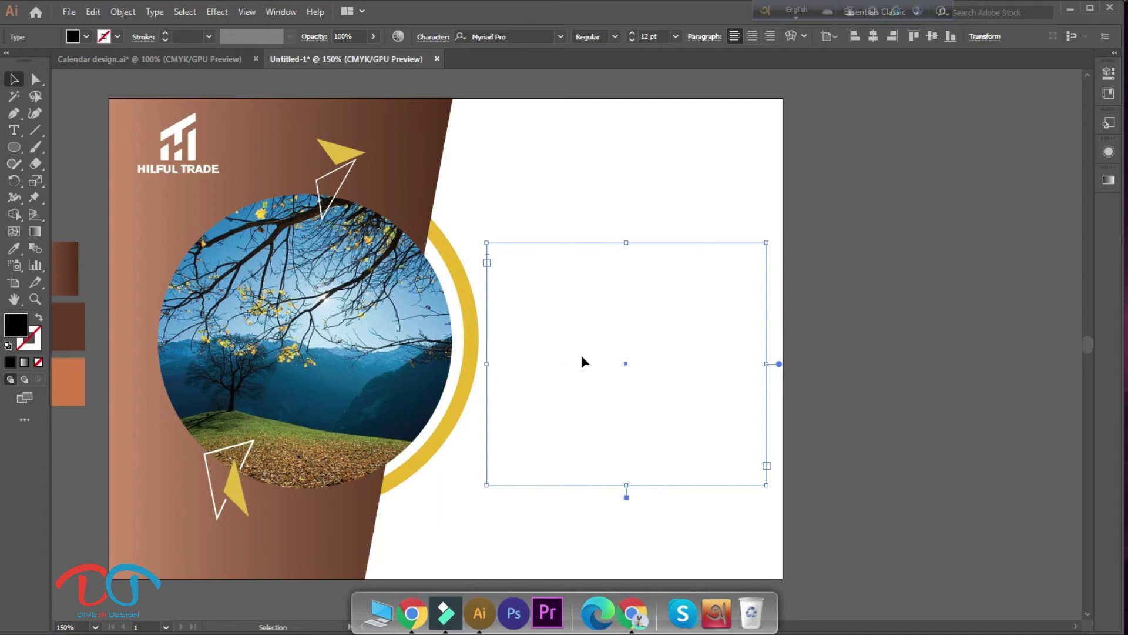
scroll(661, 400, up, 1)
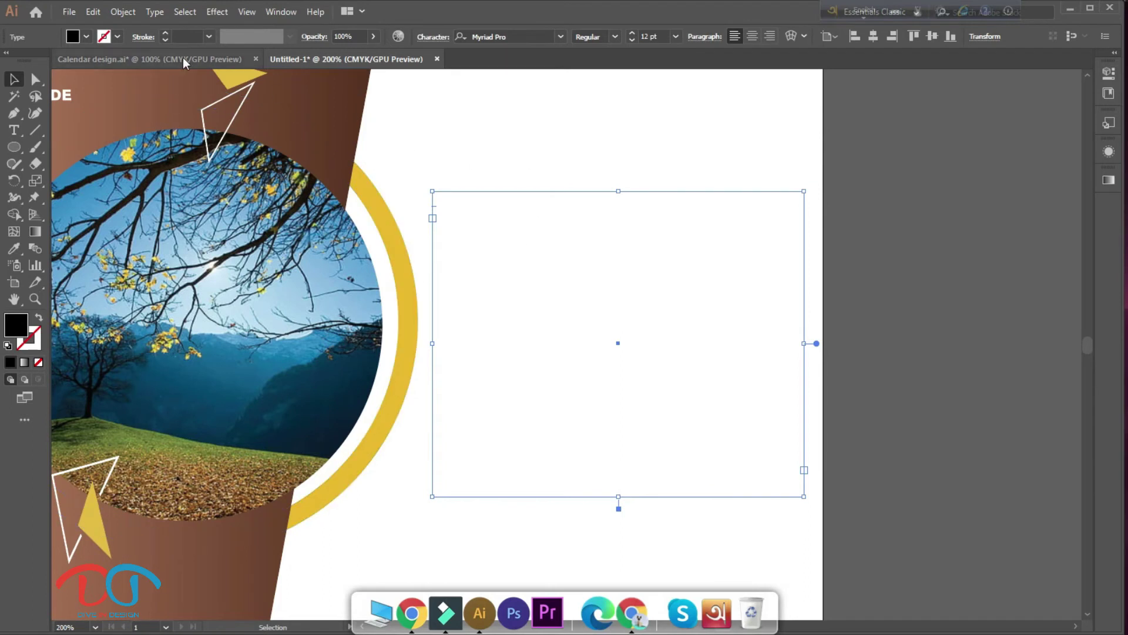
- Set the text box's Area Type Options to 5 rows, 7 columns and 0.02 in row and column gutters
click(159, 13)
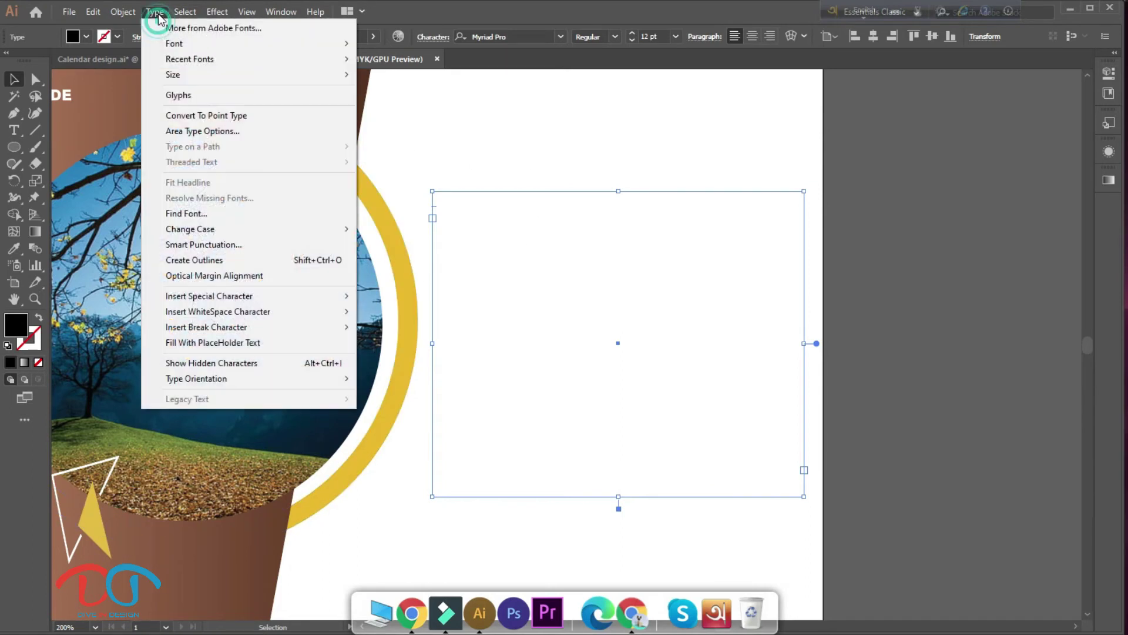
click(188, 134)
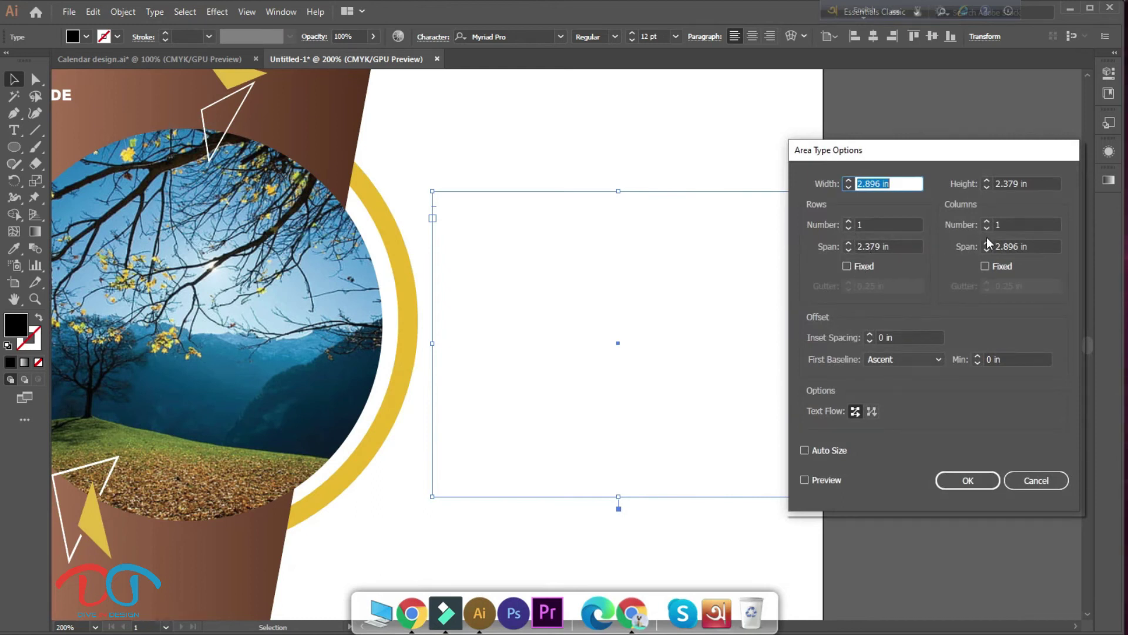
click(987, 221)
click(987, 222)
click(988, 221)
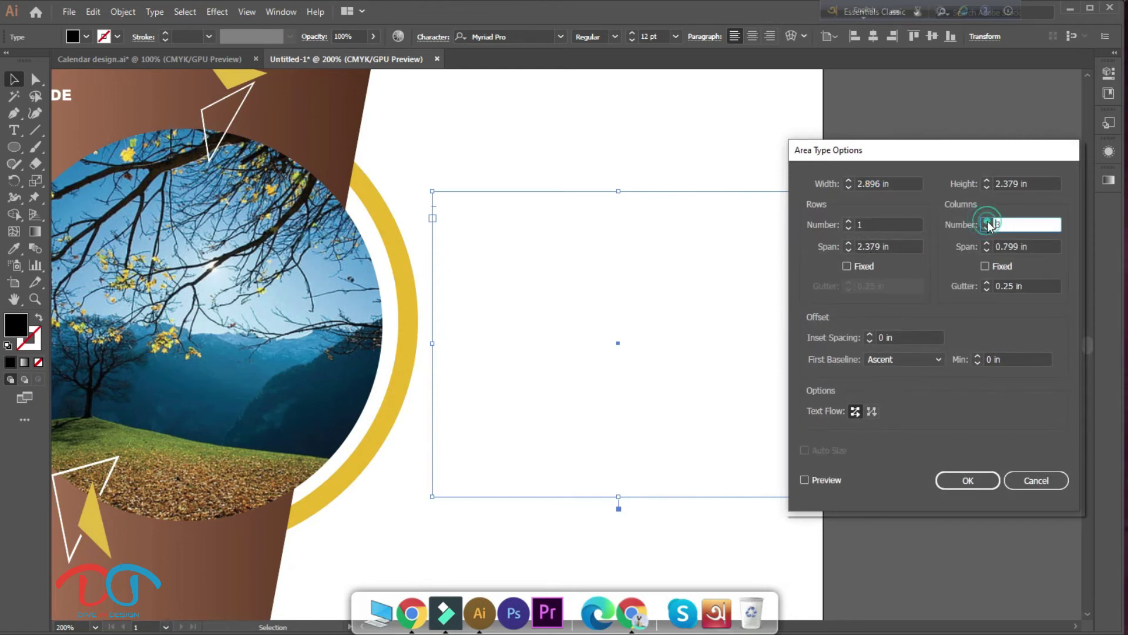
click(987, 221)
click(987, 221)
click(849, 221)
click(848, 222)
click(849, 222)
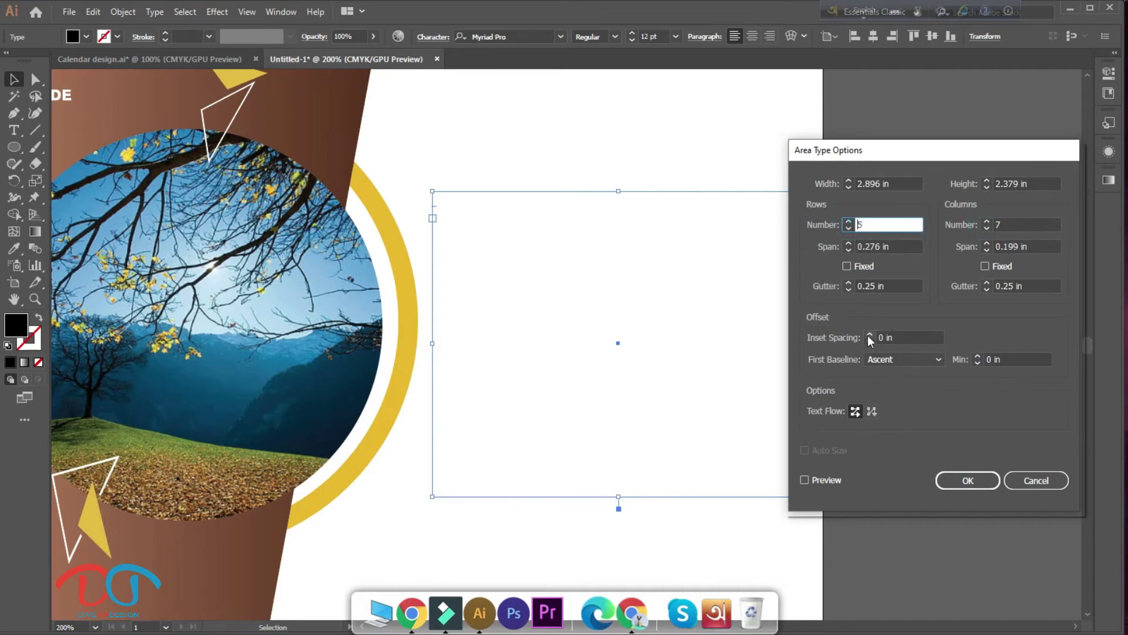
click(875, 286)
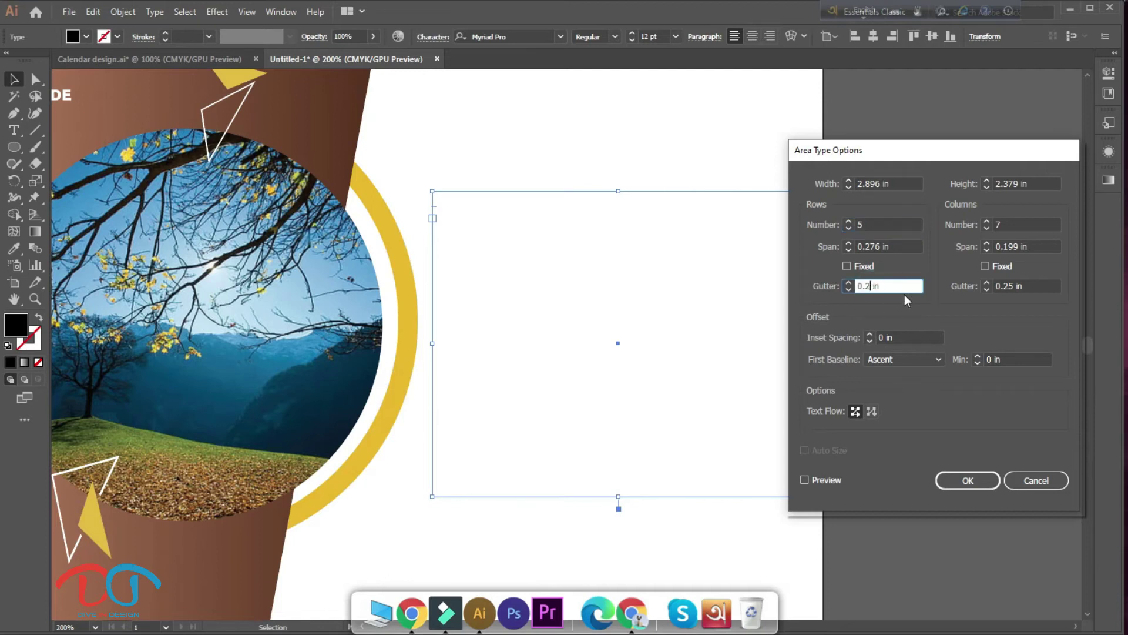
key(BackSpace)
text(0)
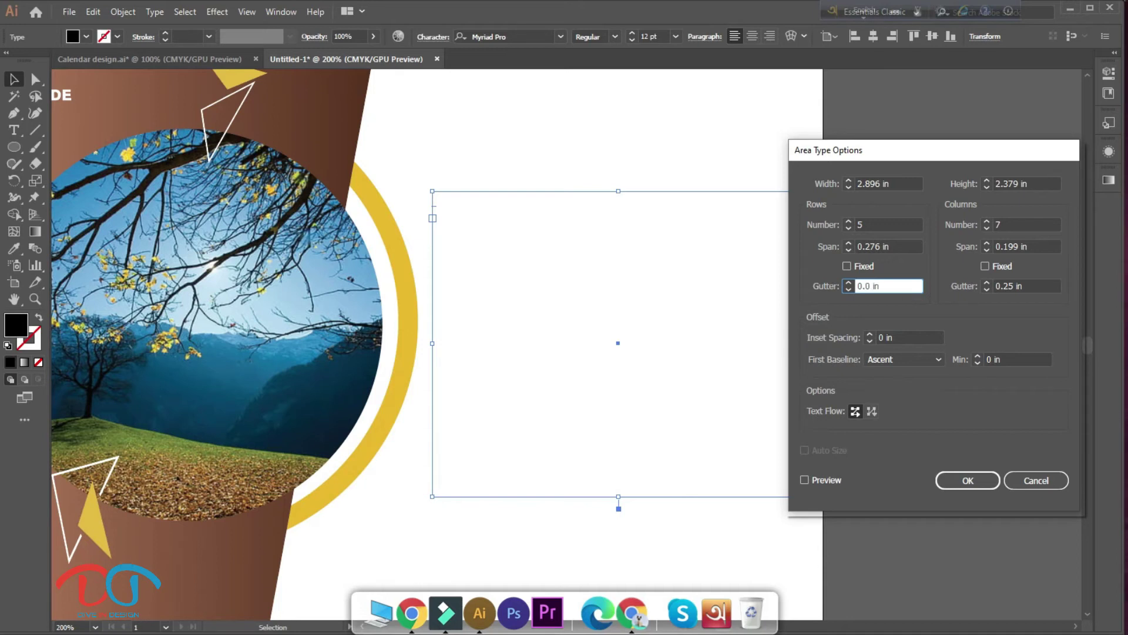
text(2)
click(1014, 286)
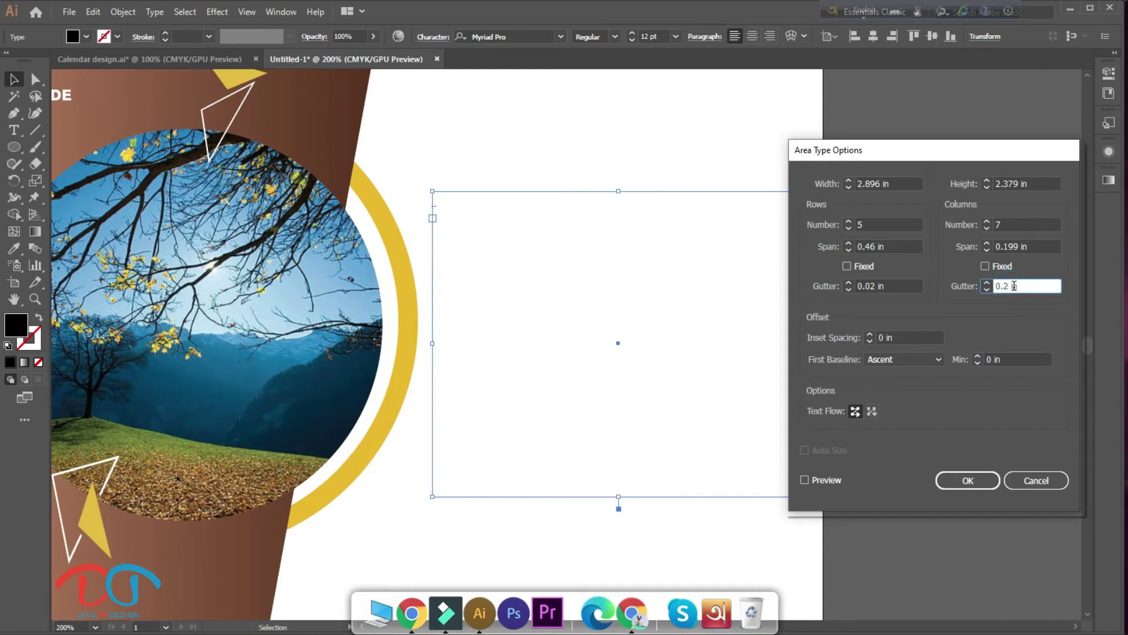
text(0)
text(2)
click(806, 478)
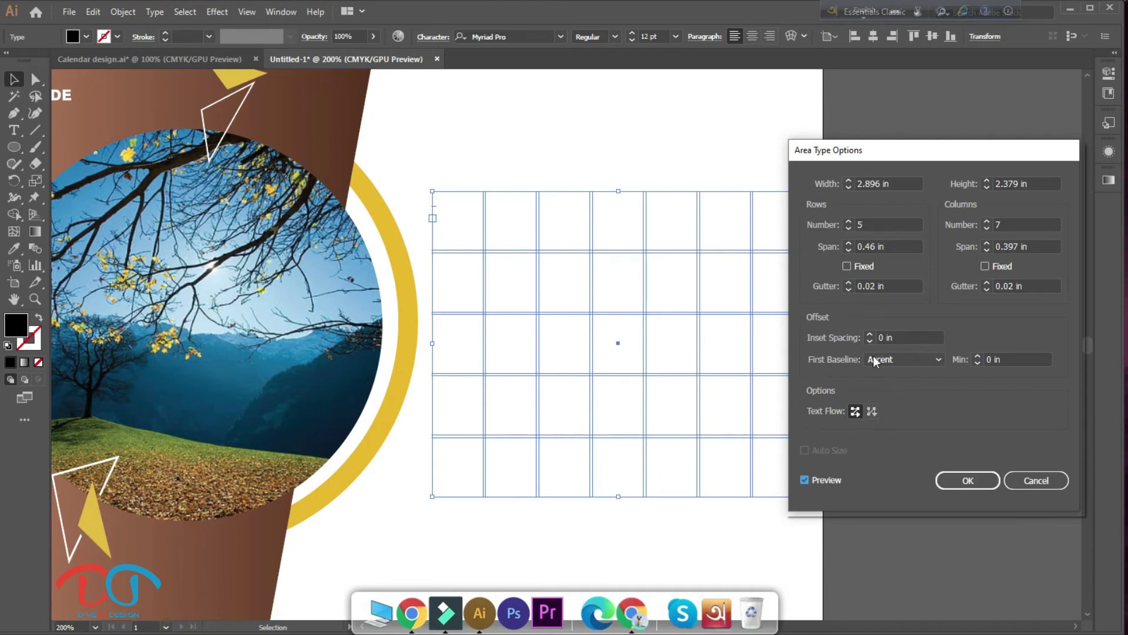
click(968, 480)
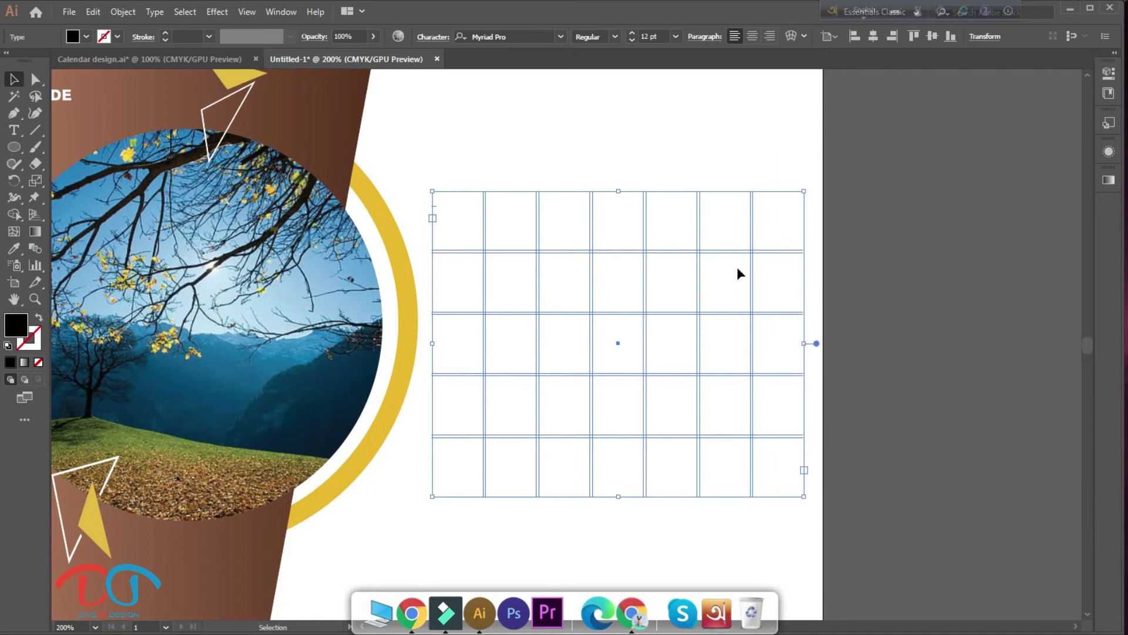
- Type 01 into the grid frame's first cell and select it
click(13, 132)
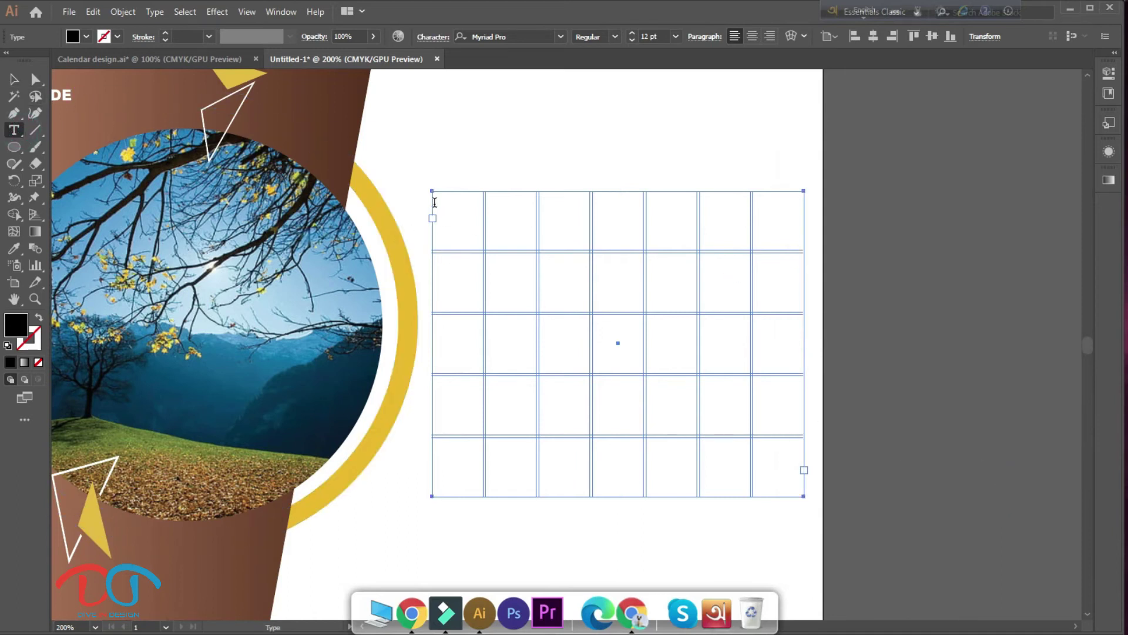
click(434, 202)
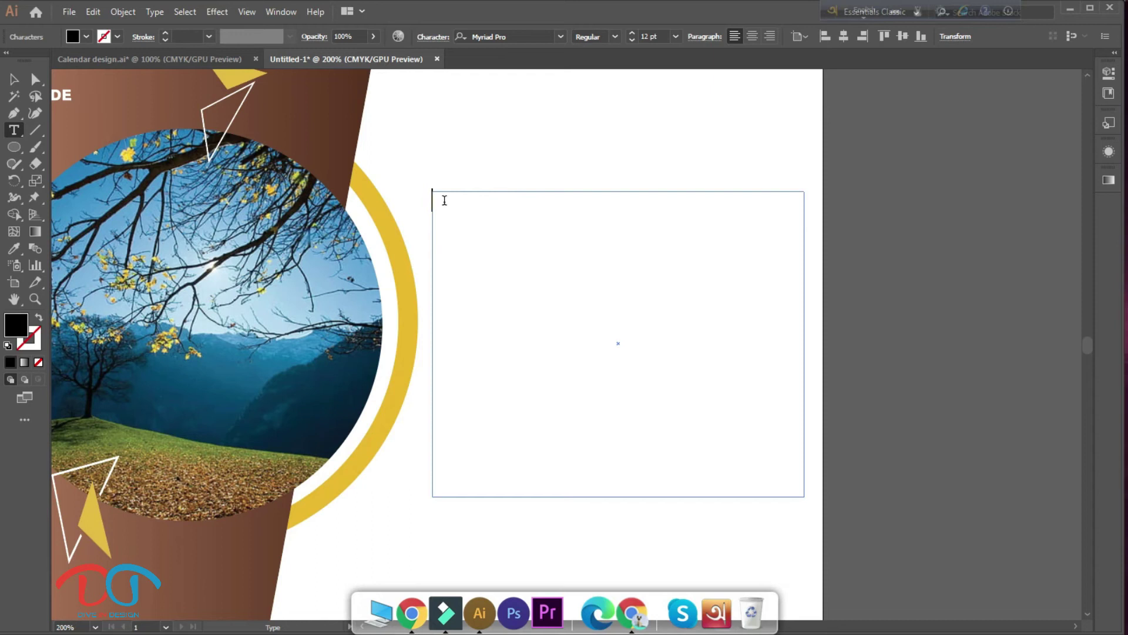
text(01)
drag(454, 201, 435, 201)
- Raise 01 to 20 pt and pick Montserrat SemiBold from a 'mont' font search
click(634, 34)
click(633, 33)
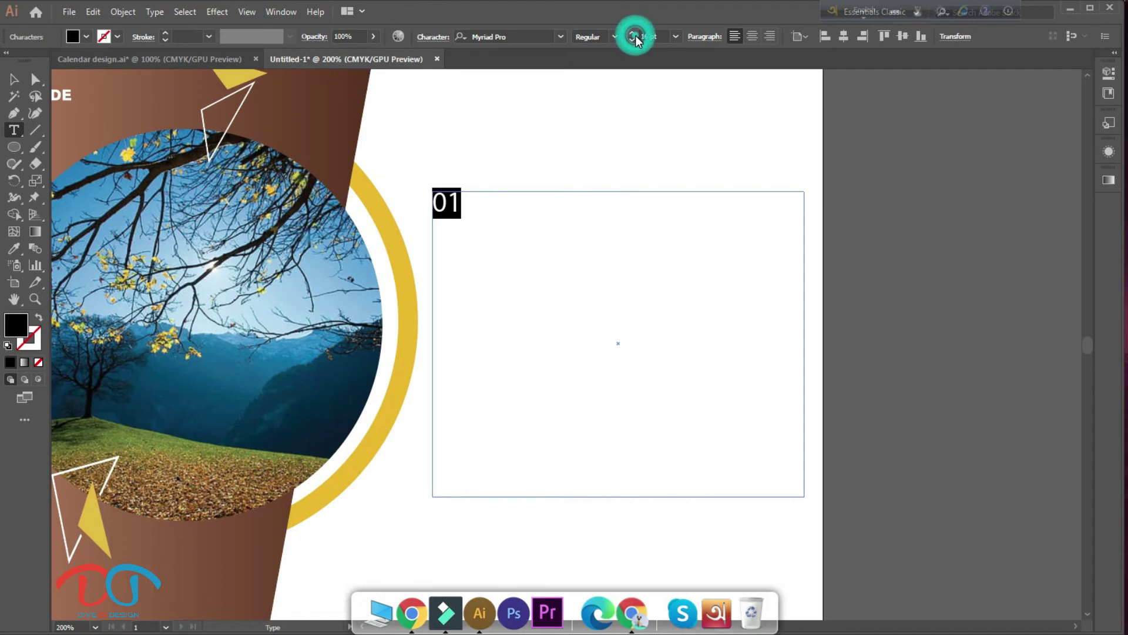
click(633, 34)
click(634, 35)
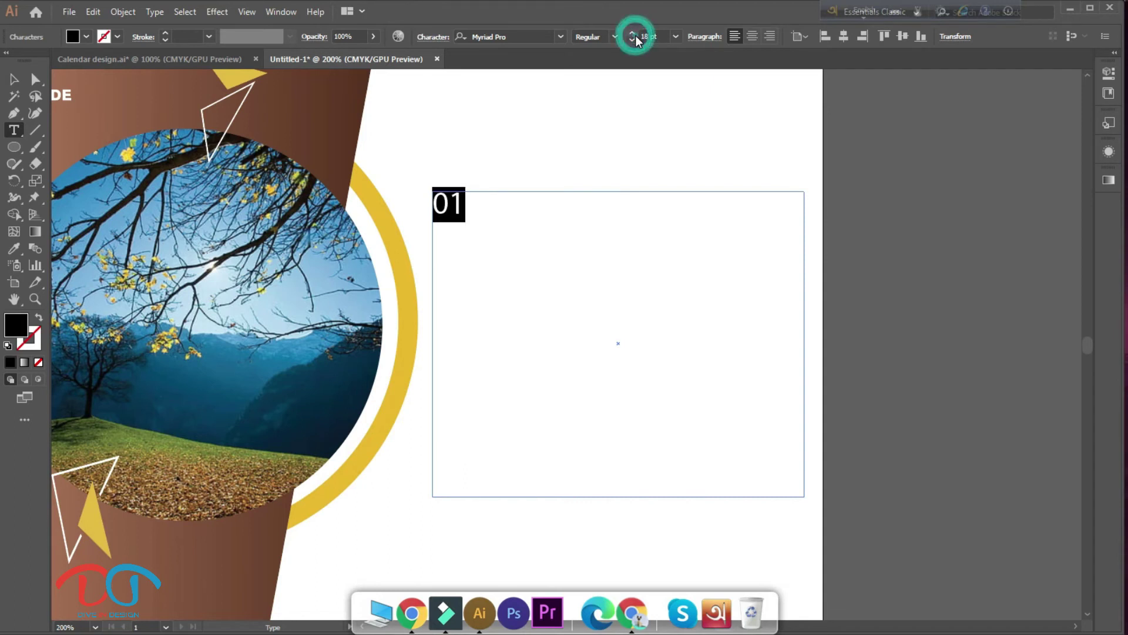
click(634, 34)
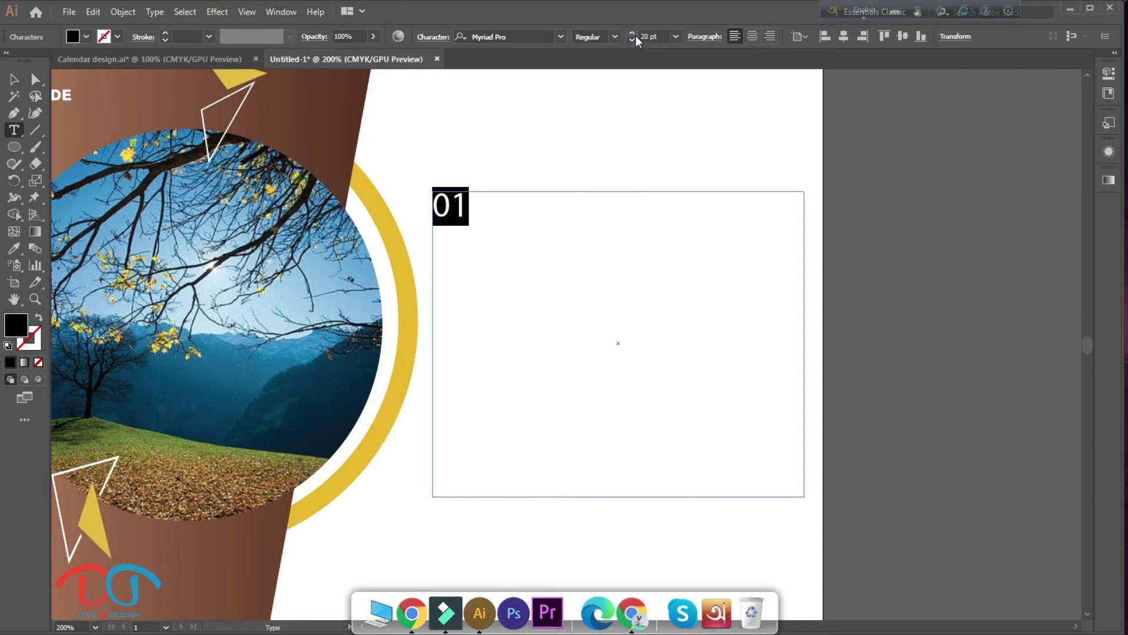
click(505, 38)
text(mont)
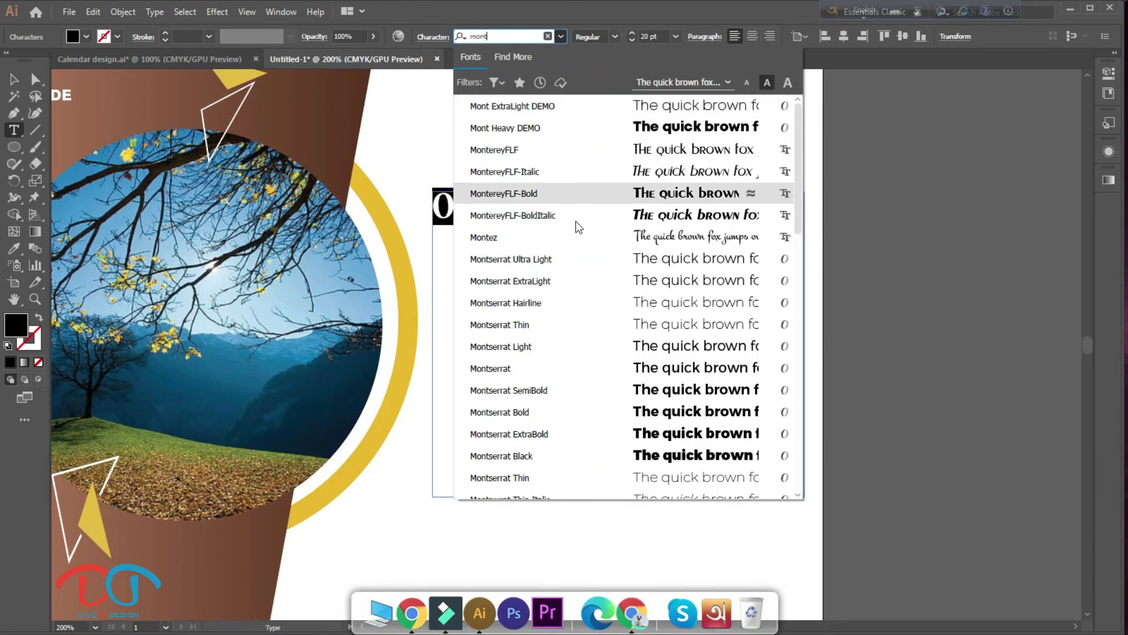
scroll(590, 409, down, 4)
scroll(557, 368, up, 1)
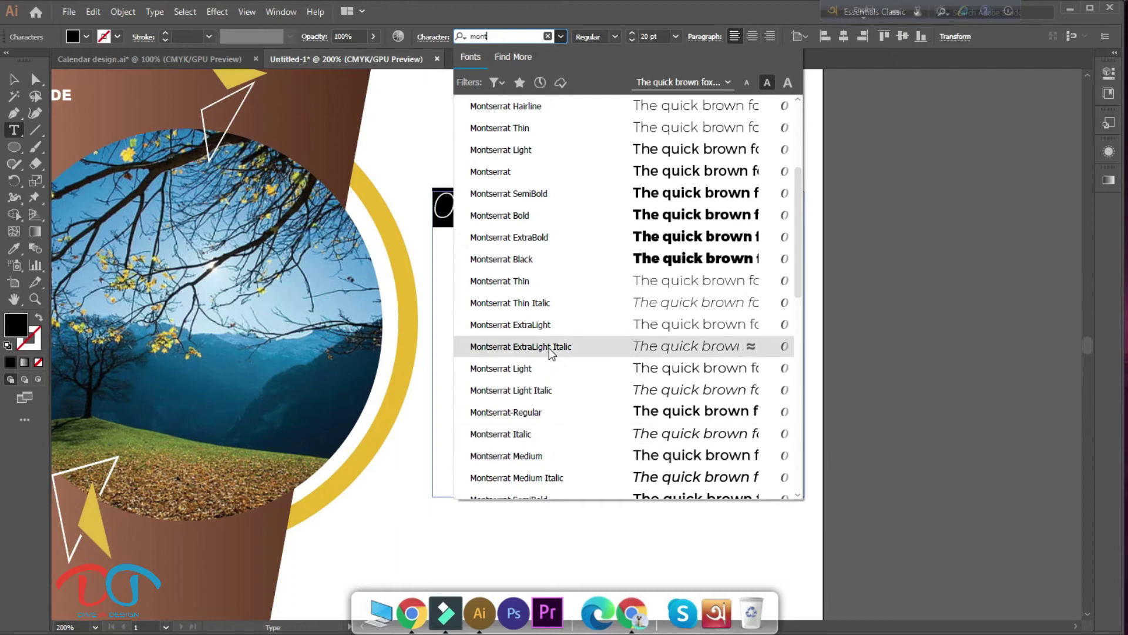
click(532, 194)
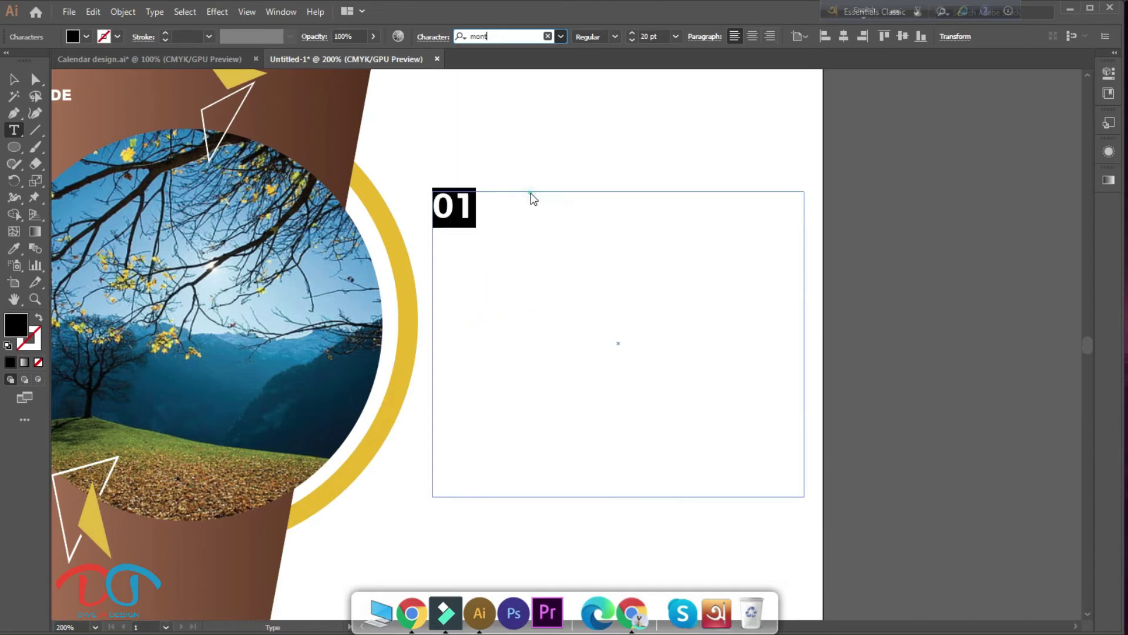
click(475, 207)
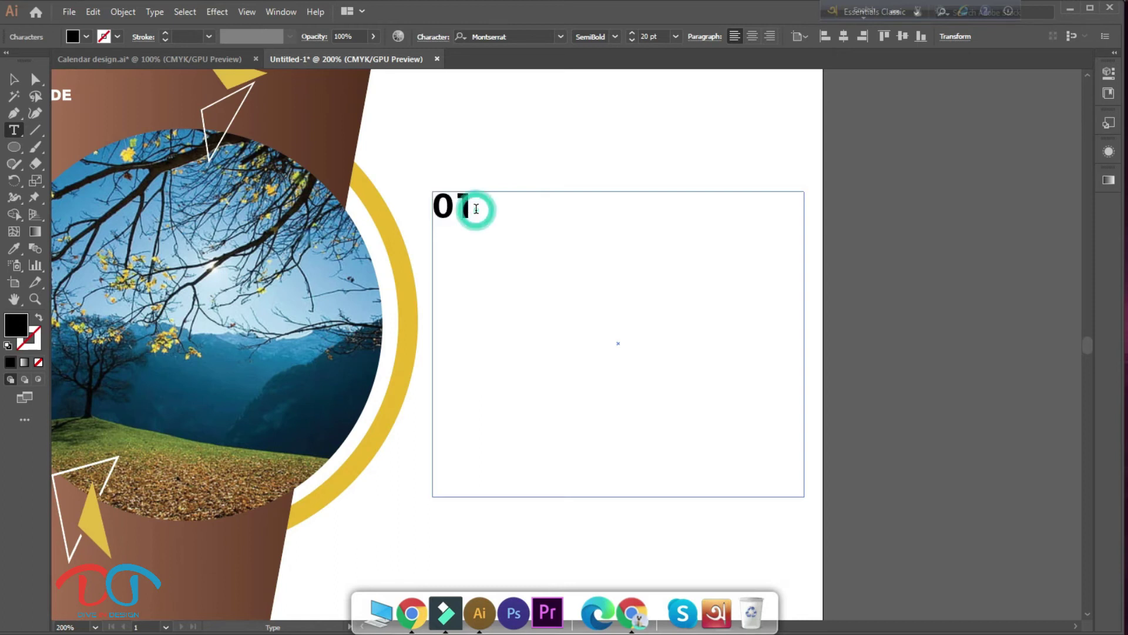
click(471, 204)
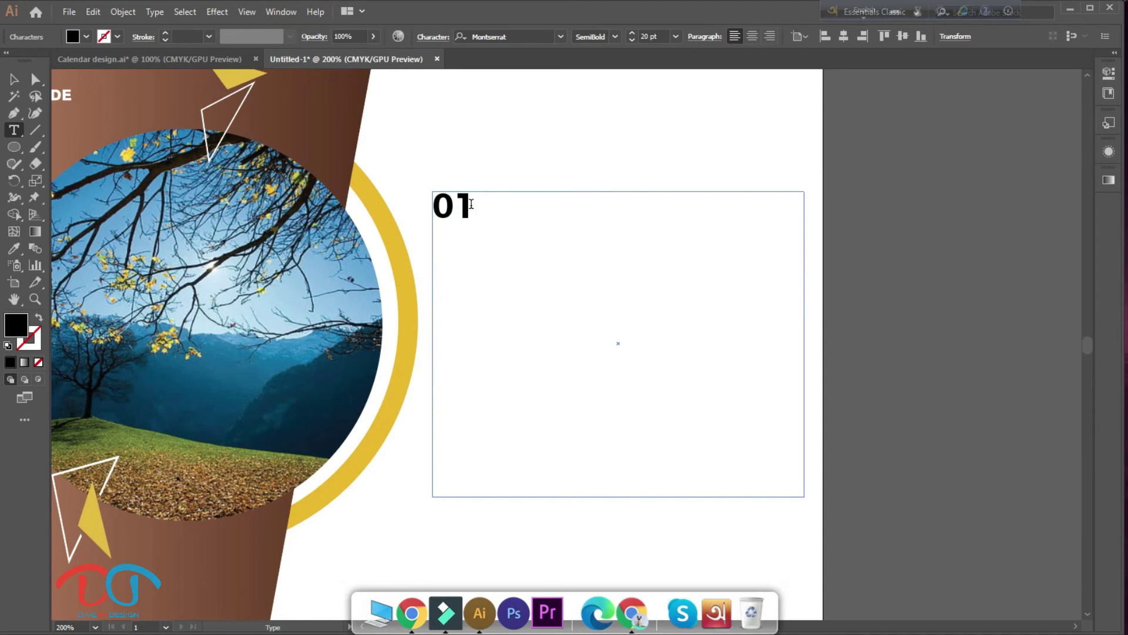
text( 02)
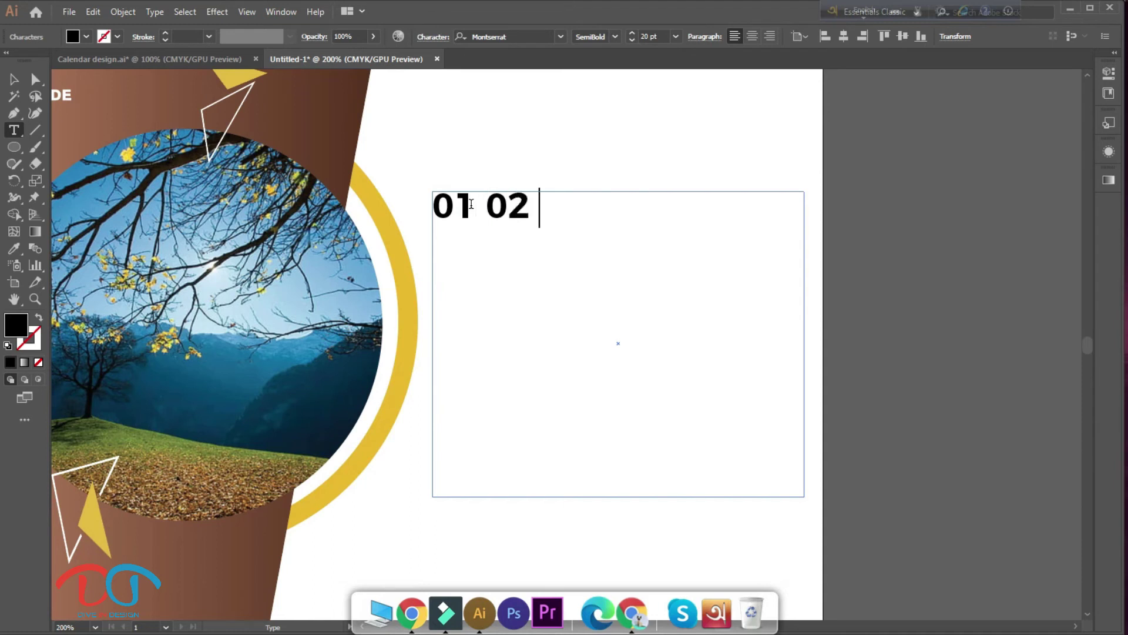
text( 0)
text(3)
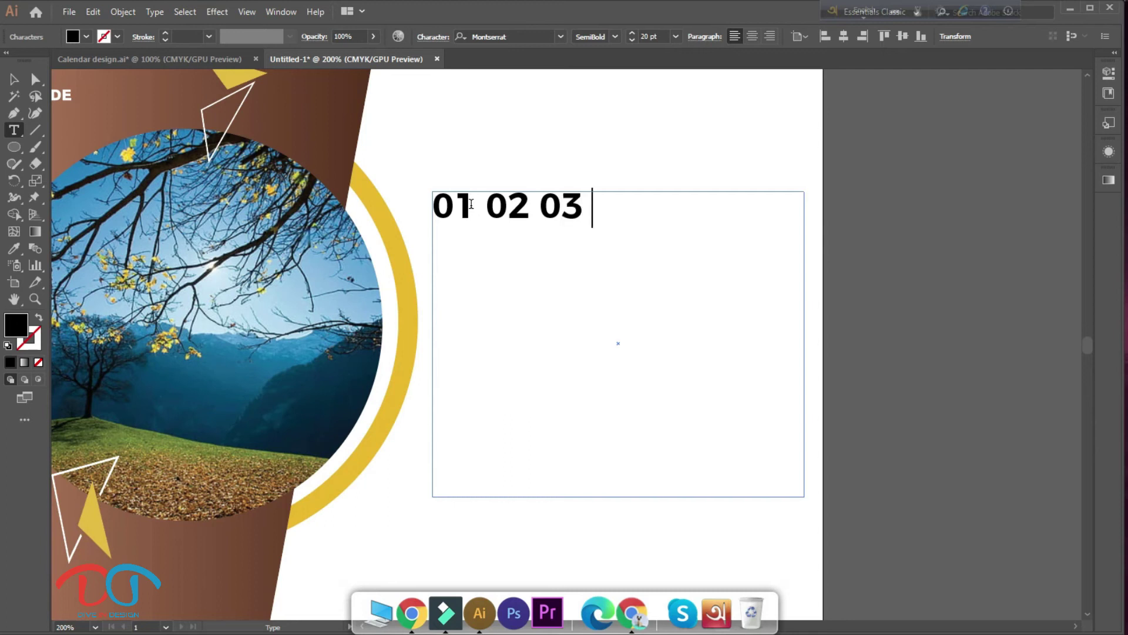
text( 04)
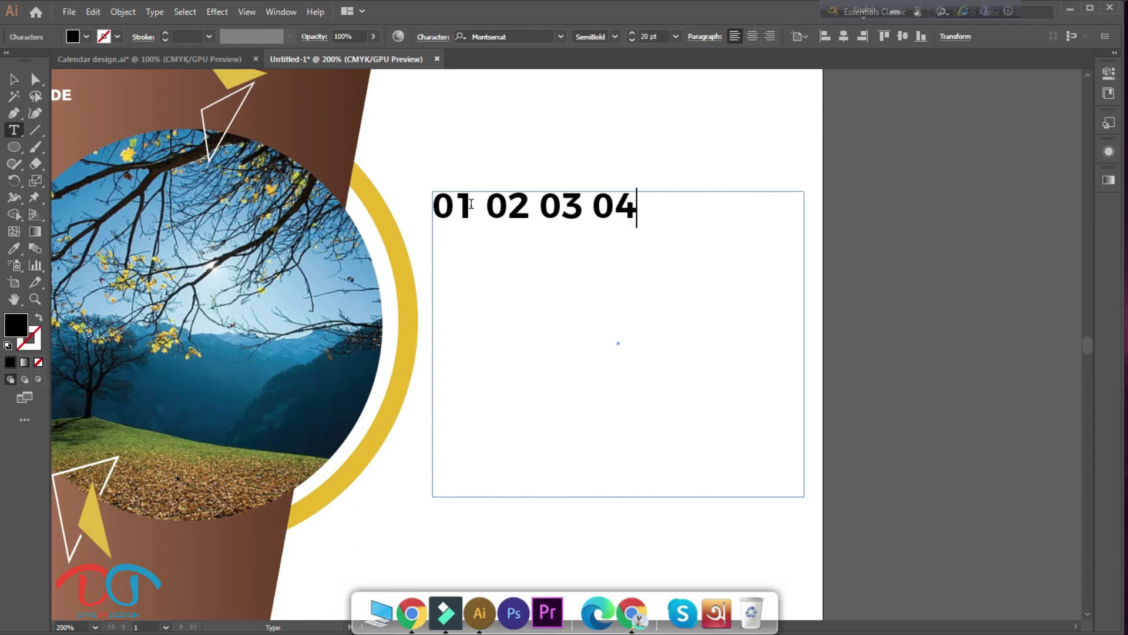
text( 0)
text(5 )
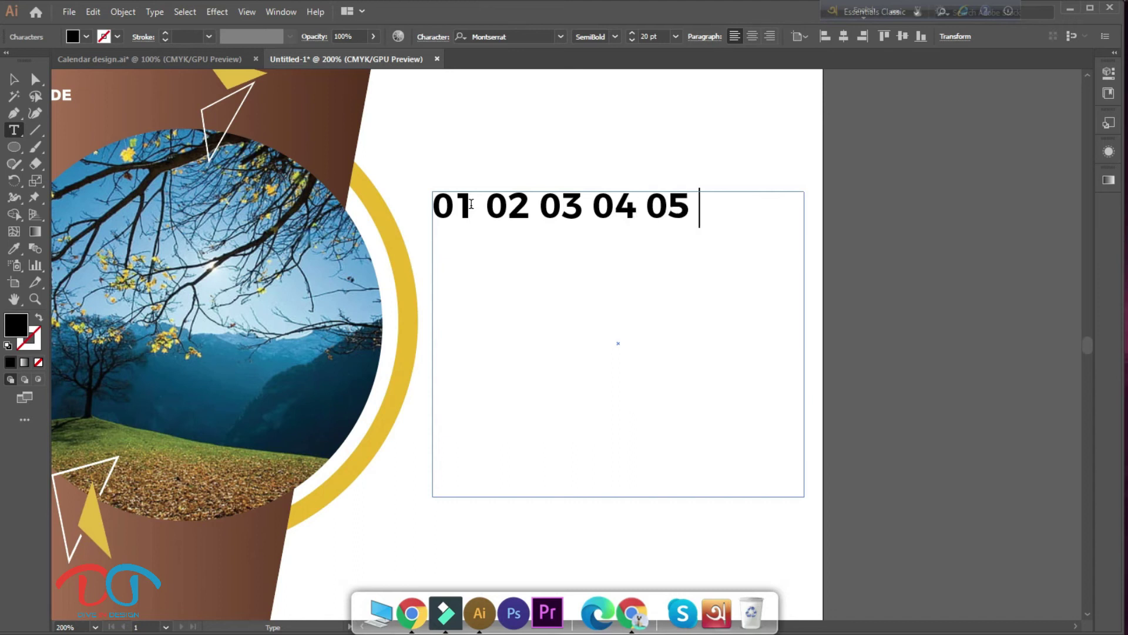
text(06)
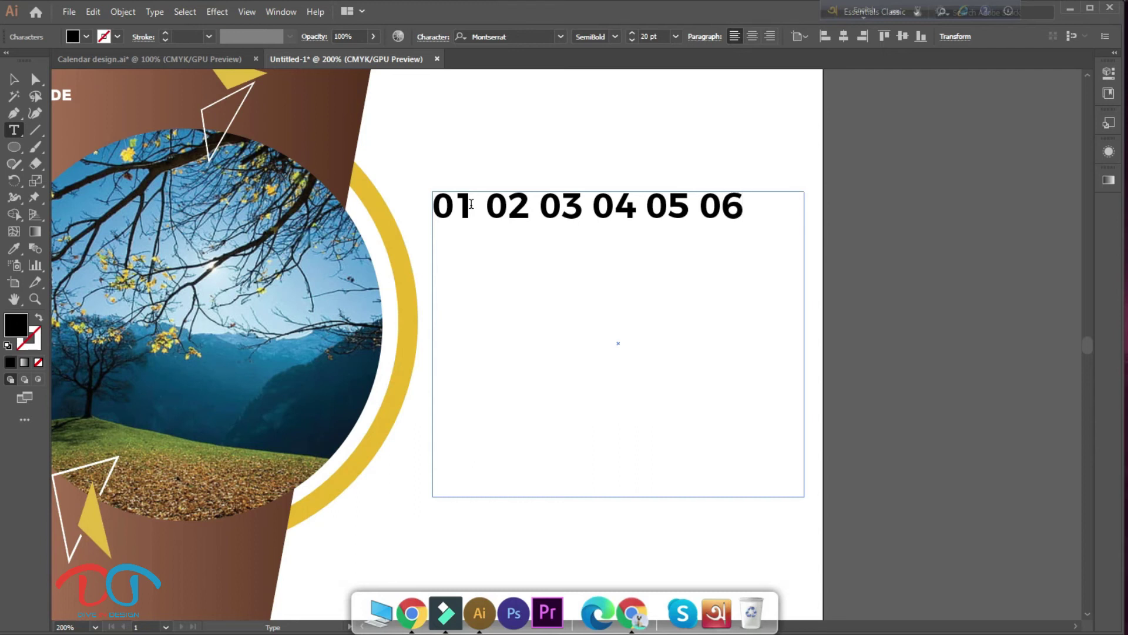
text( 07)
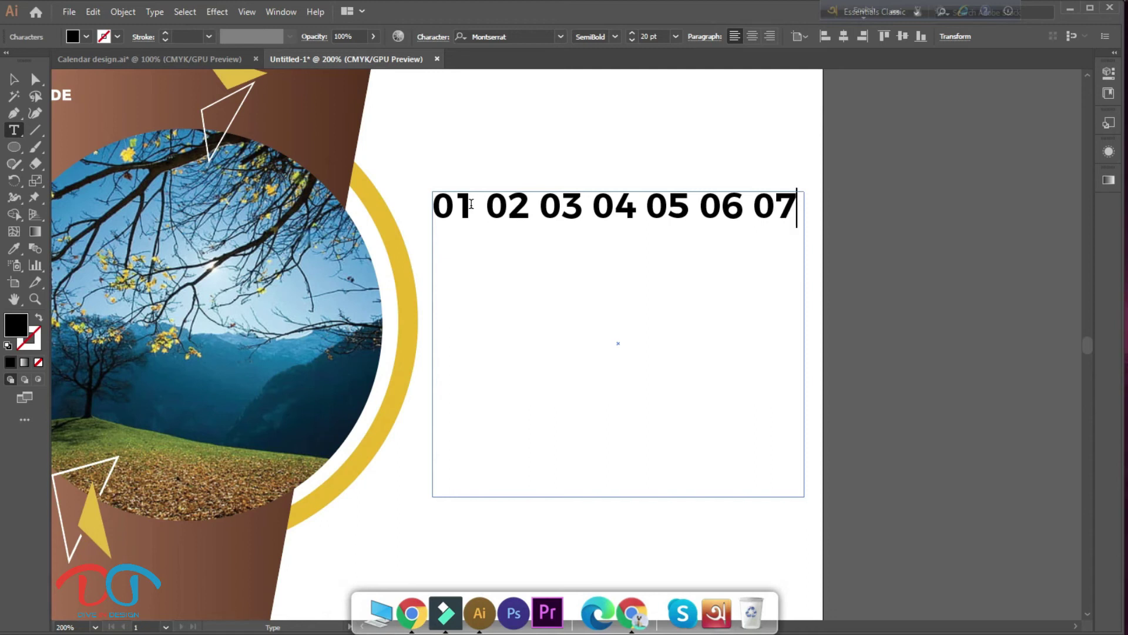
key(Return)
key(Left)
key(Left)
key(Left)
key(Right)
key(Right)
key(Right)
text(0)
text(4)
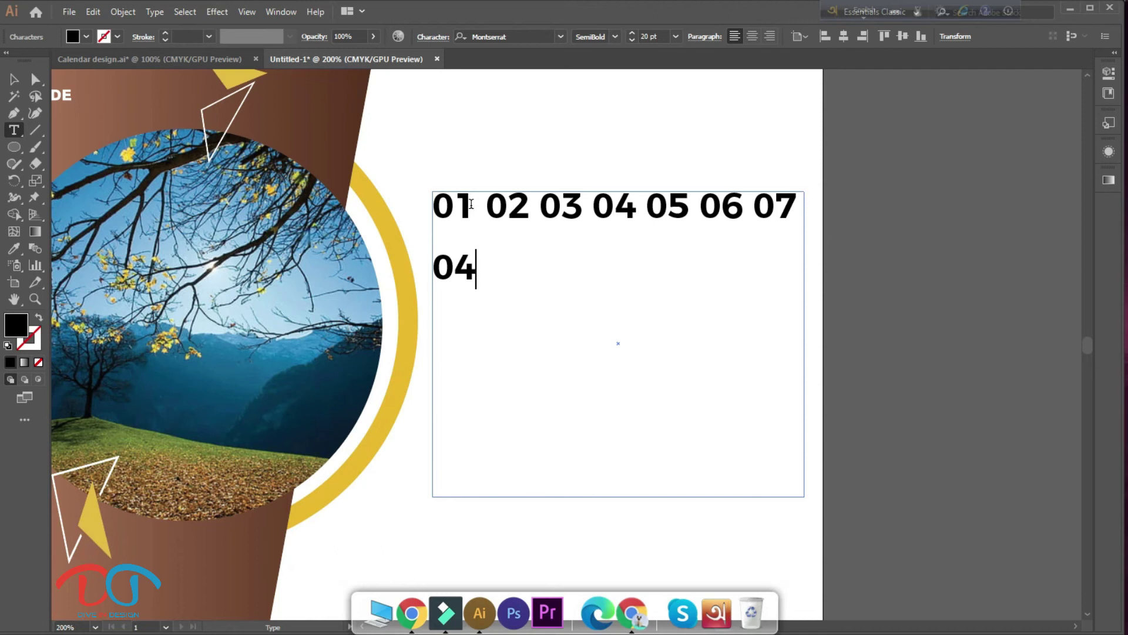
- Fill the date grid with rows 08–14, 15–21 and 22–28, then type 29 30 31 on the last row
key(BackSpace)
text(8)
text( 09 )
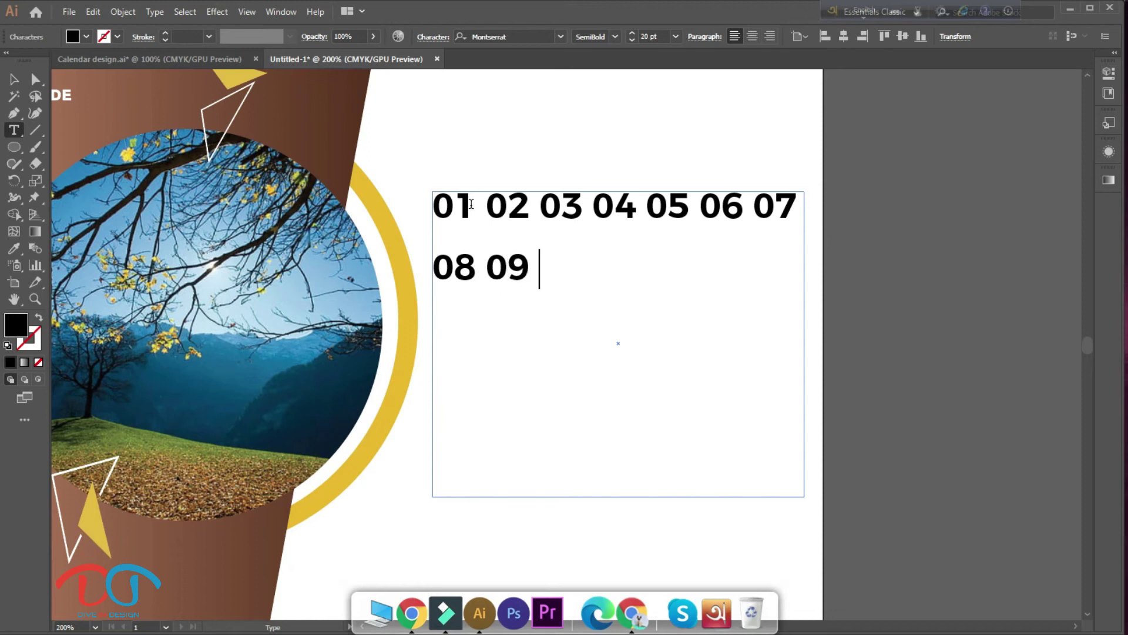
text(10 11 )
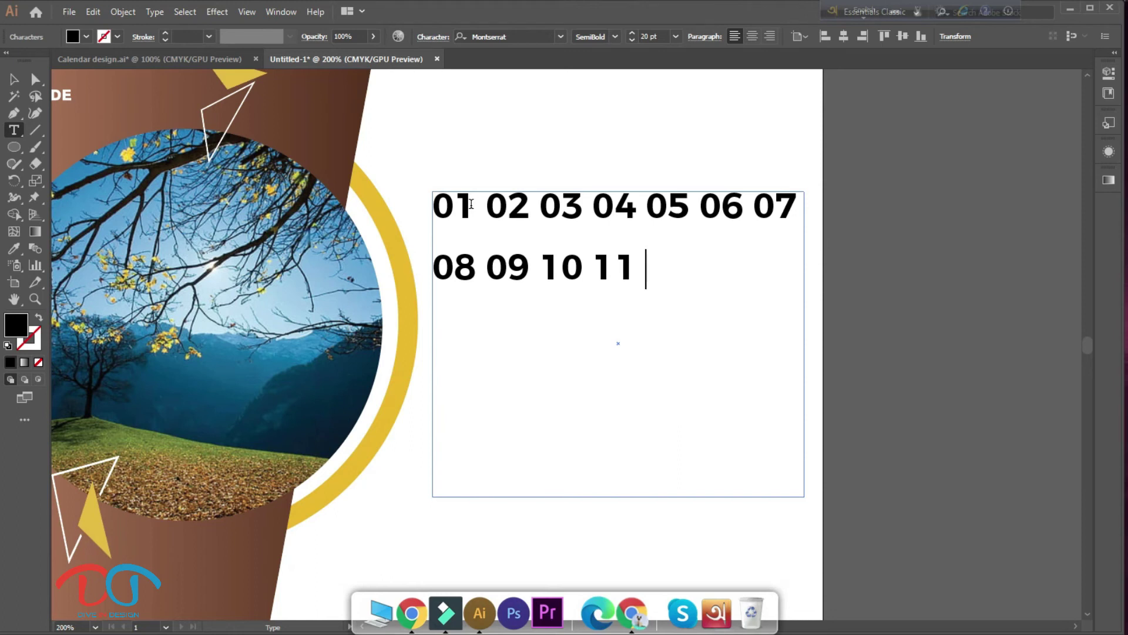
text(12)
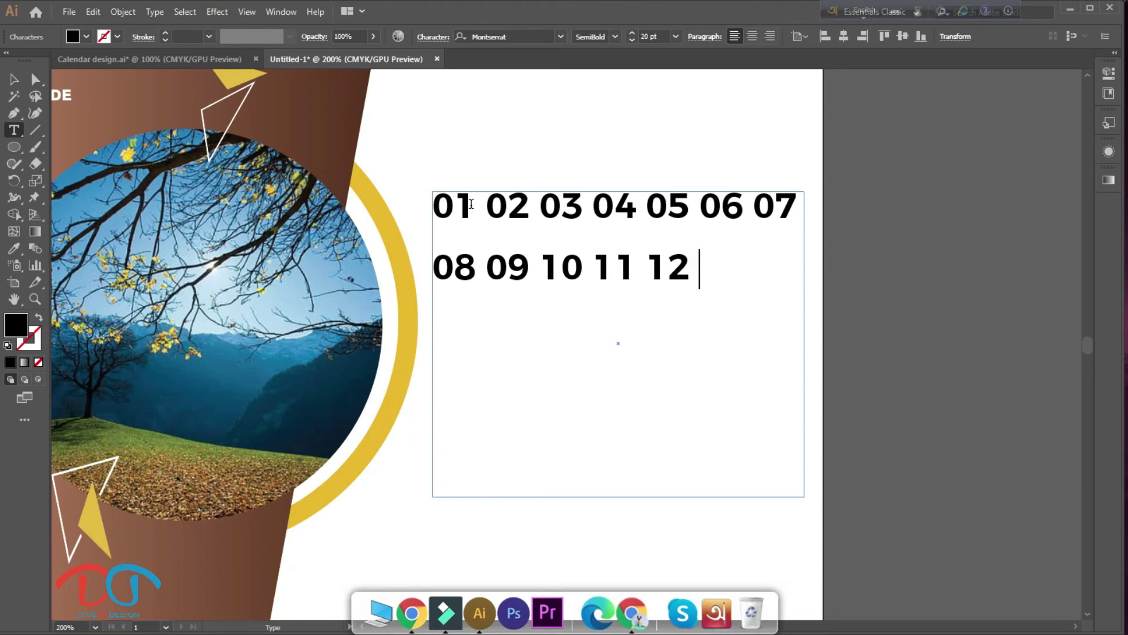
text( 13)
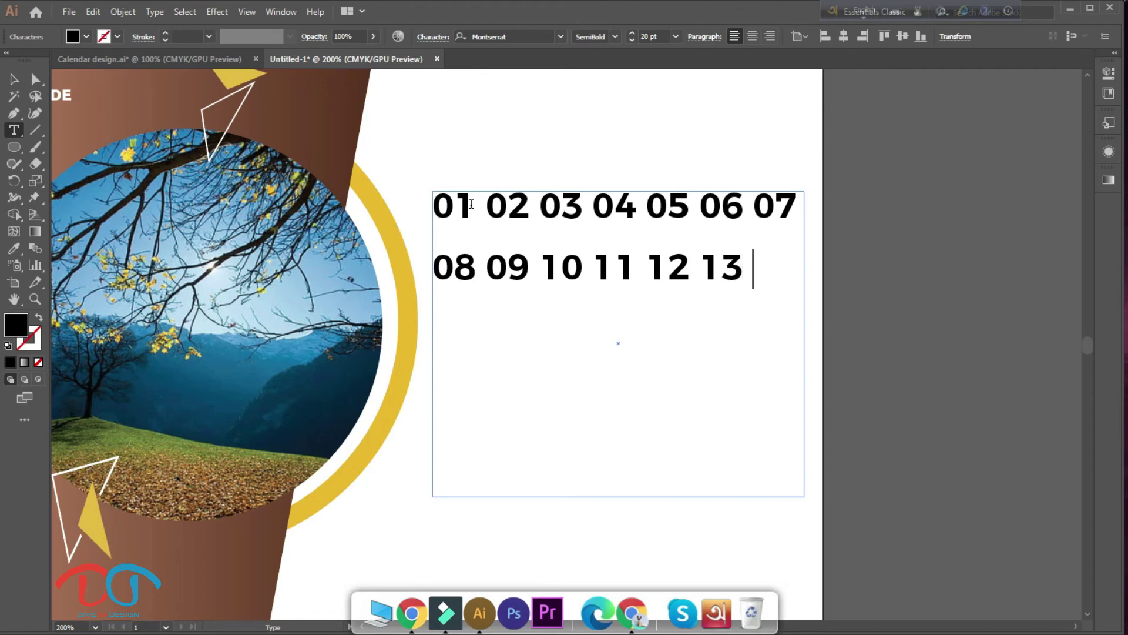
text( 14)
key(Return)
text(1)
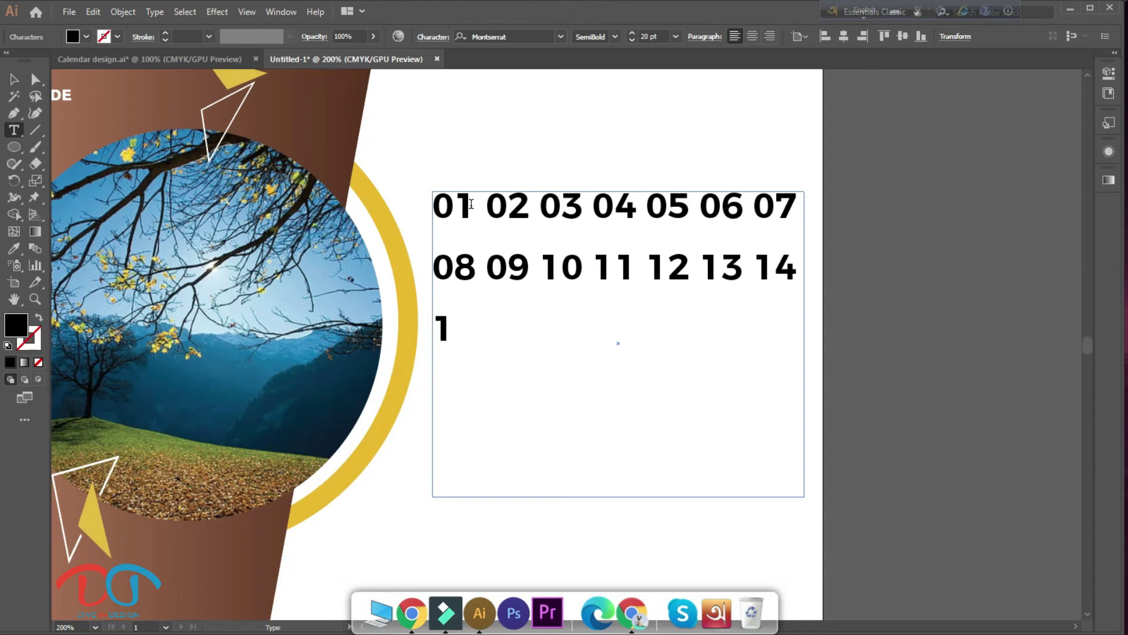
text(5 16)
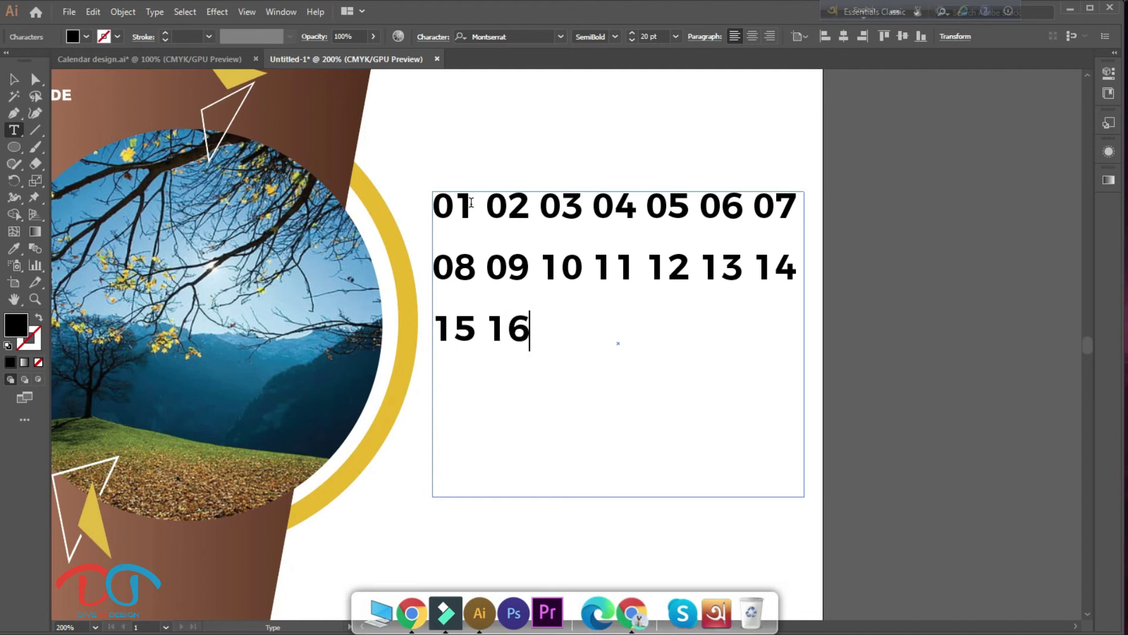
text( 17 18)
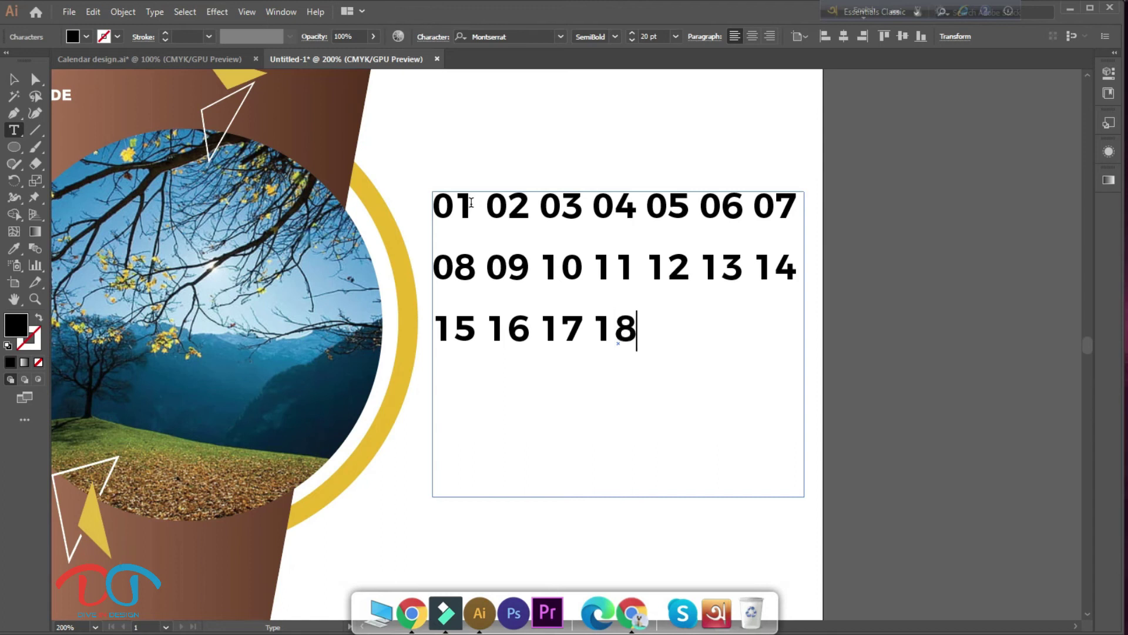
text( 19 )
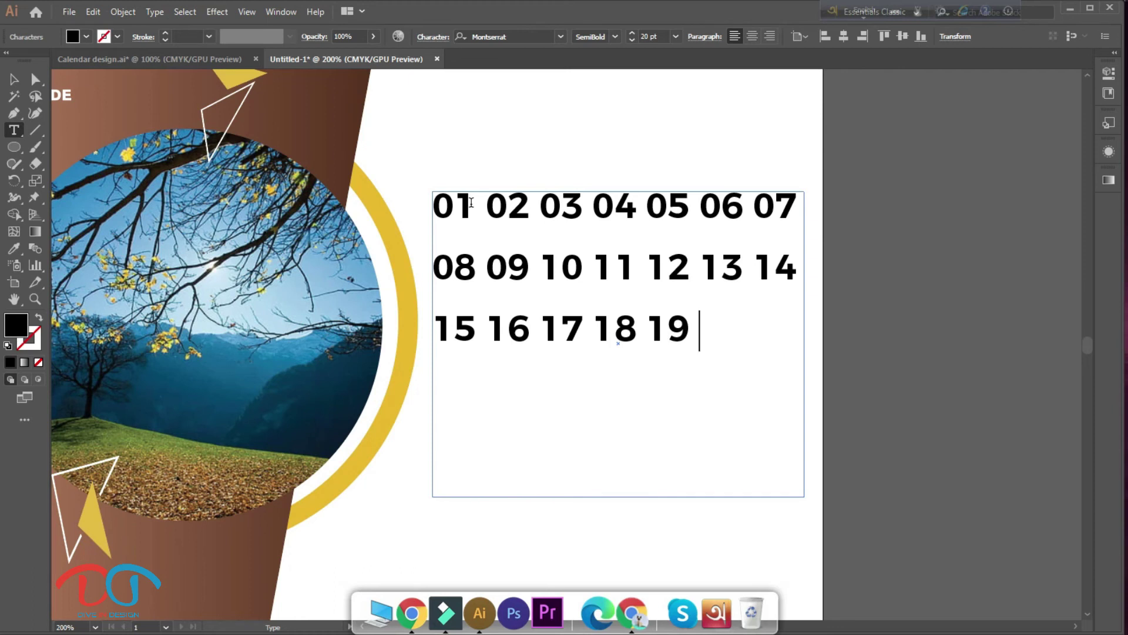
text(20)
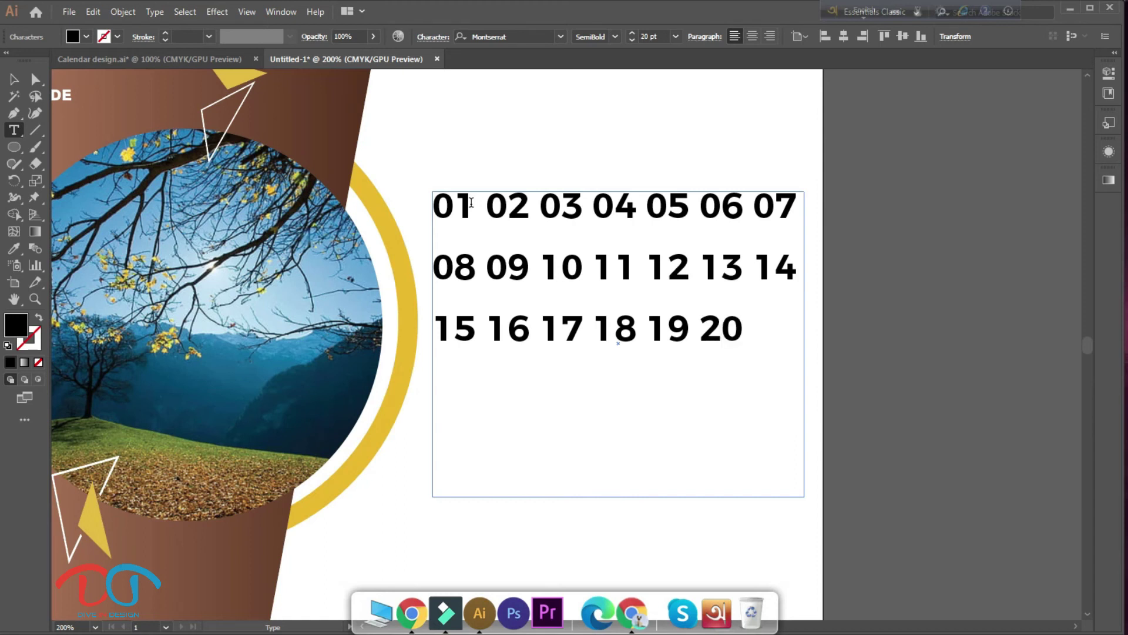
text( 21)
key(Return)
text(22 )
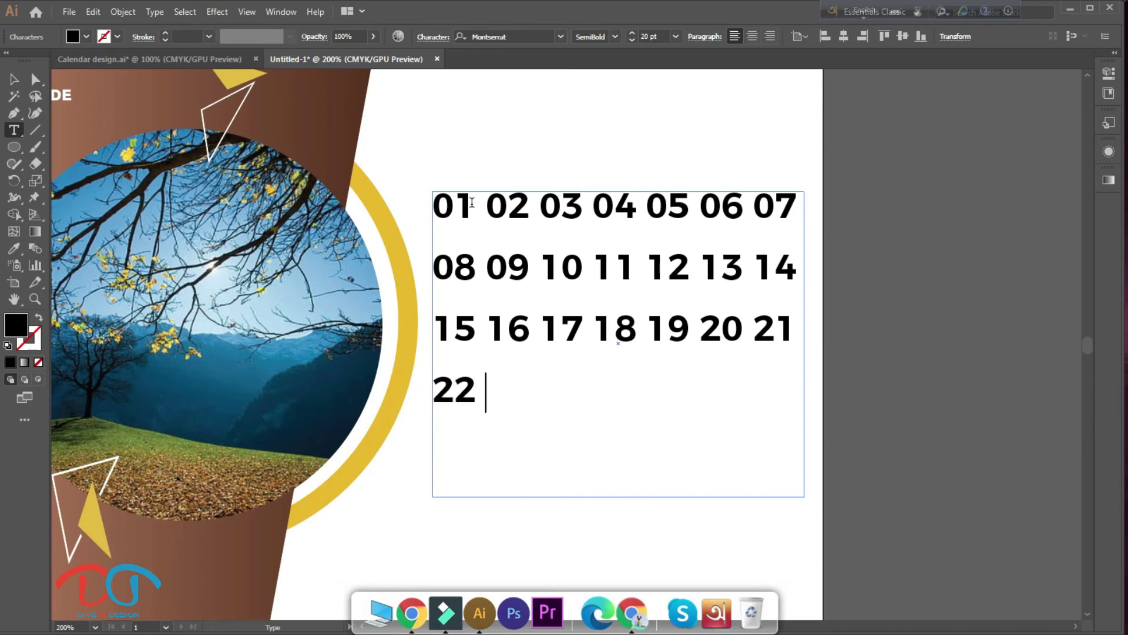
text(23 )
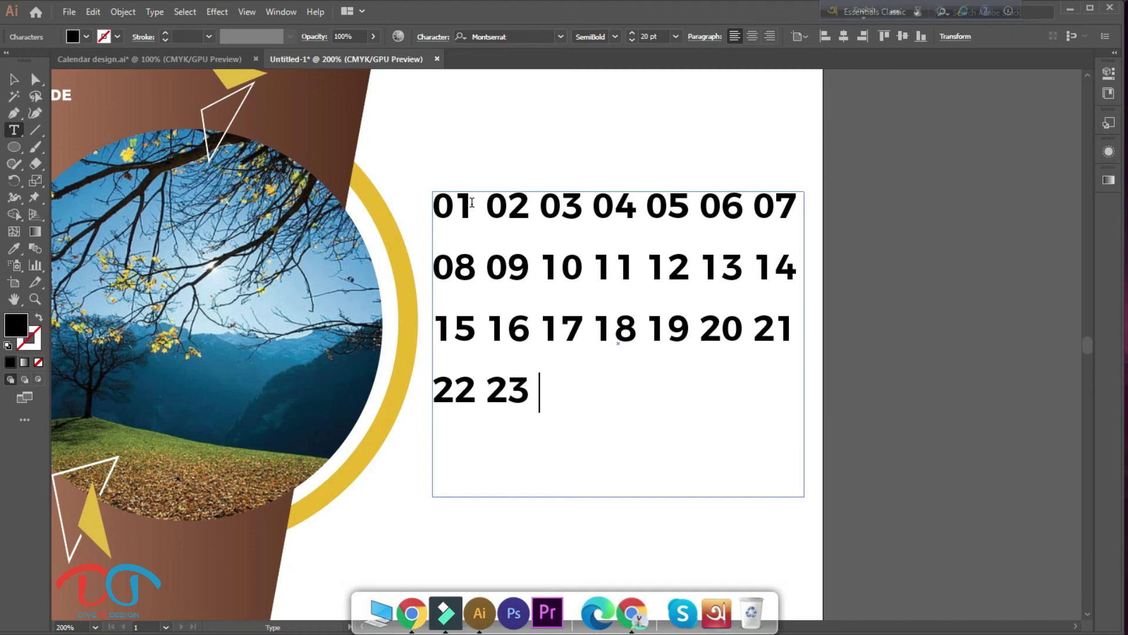
text(24 )
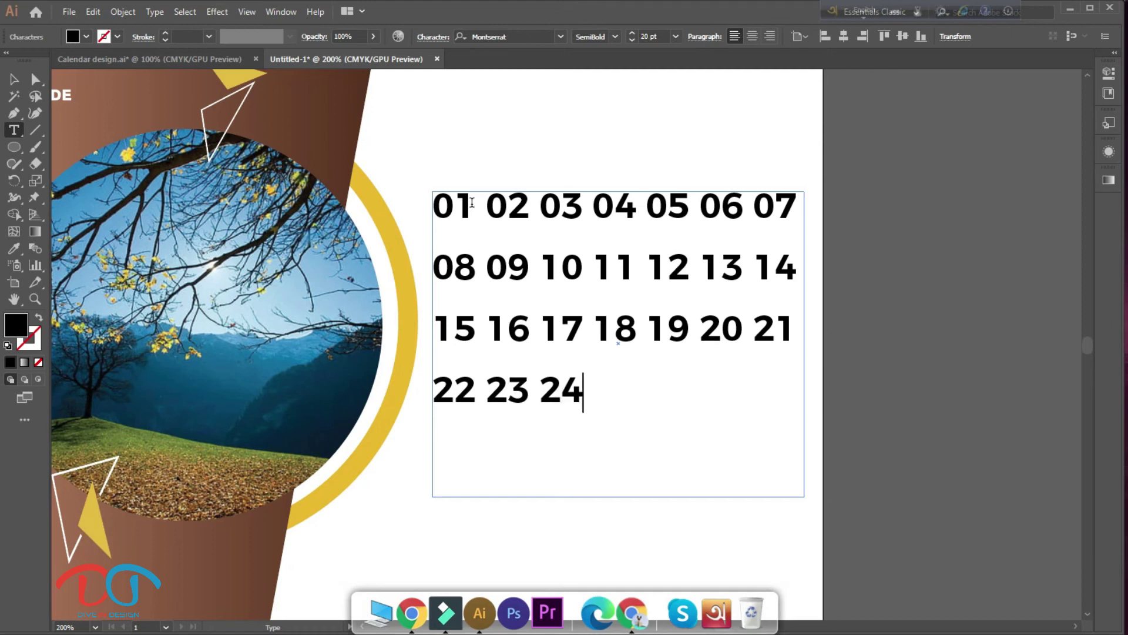
text(2)
text(5)
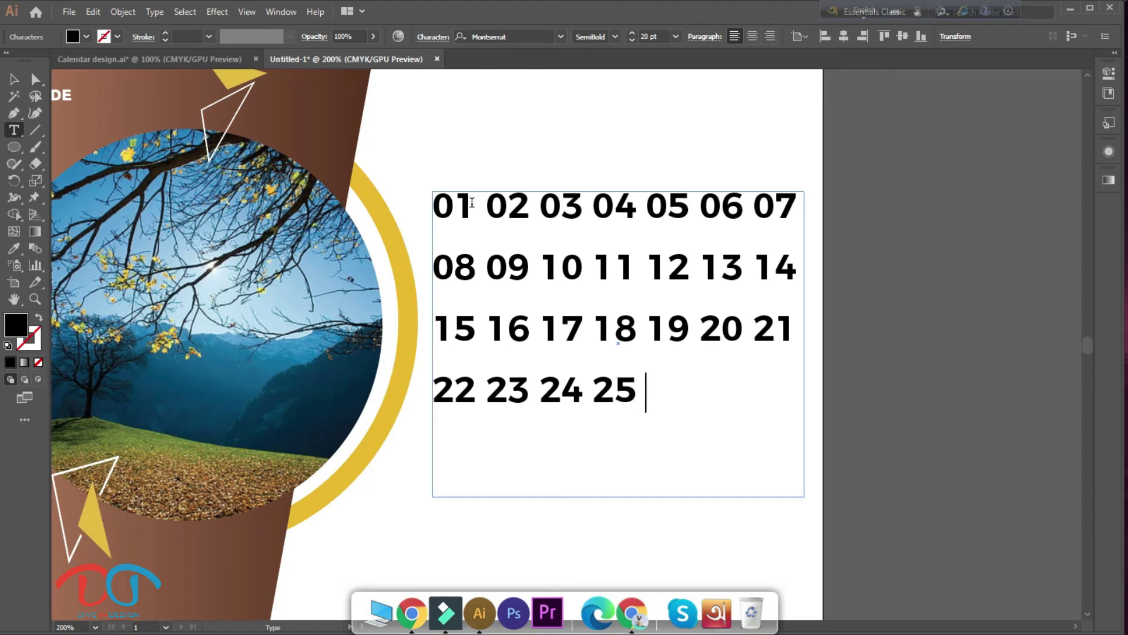
text( 26 )
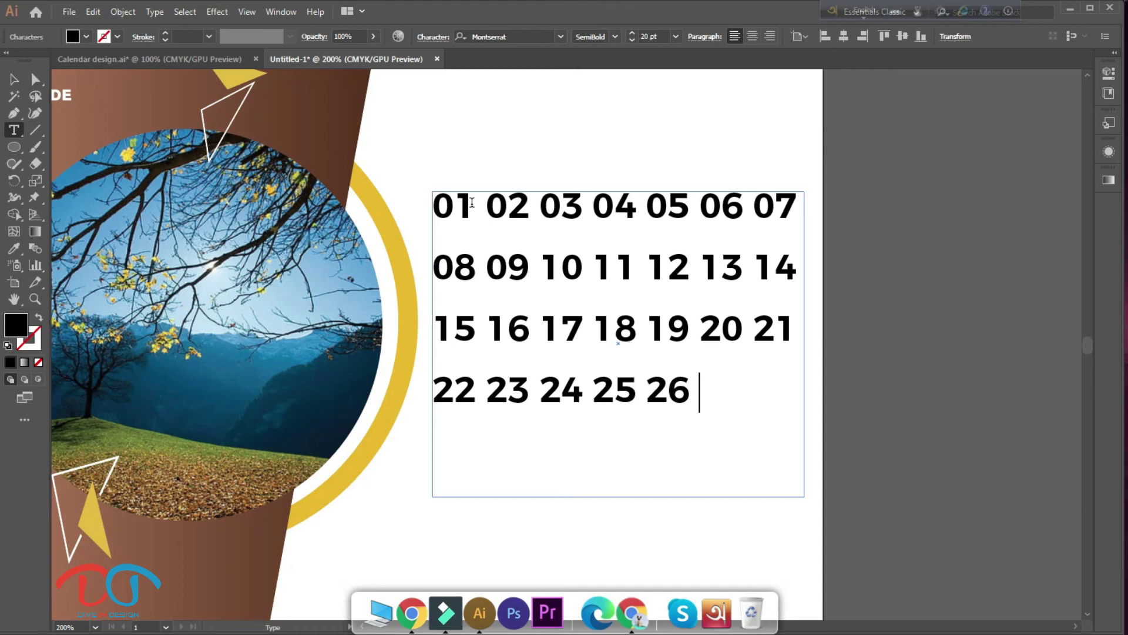
text(2)
text(7 )
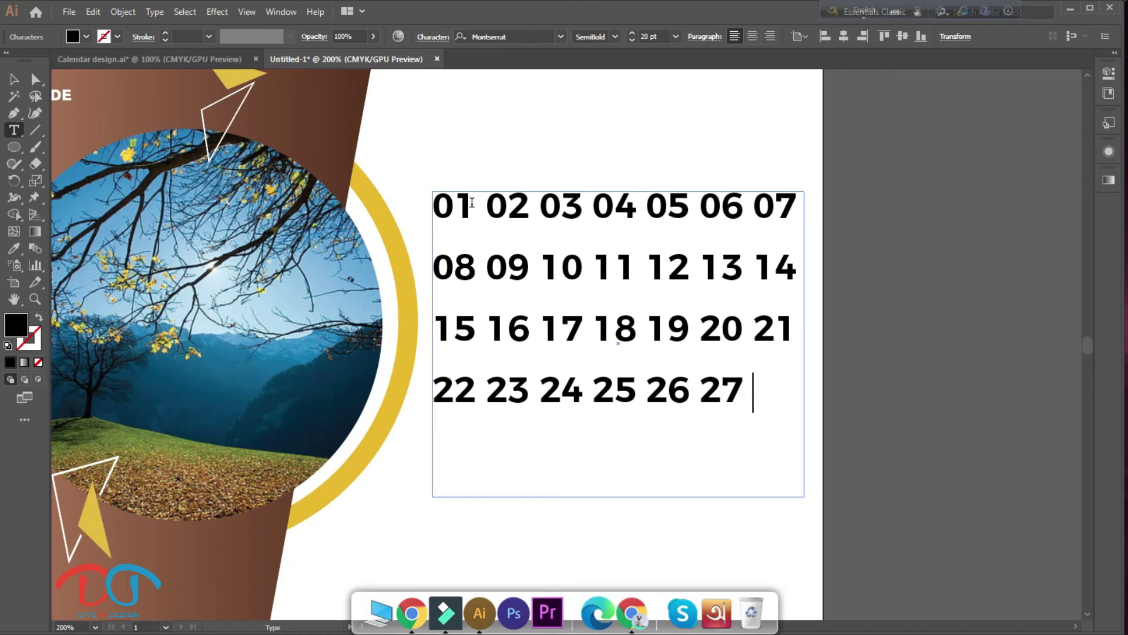
text(28)
key(Return)
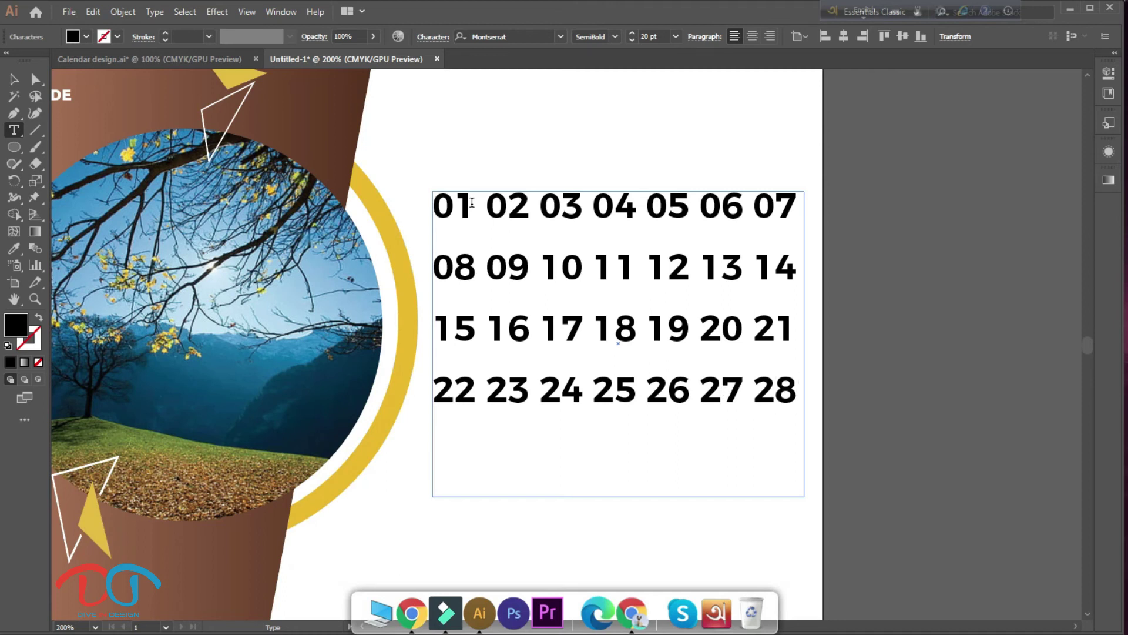
text(3)
key(BackSpace)
text(2)
text(9)
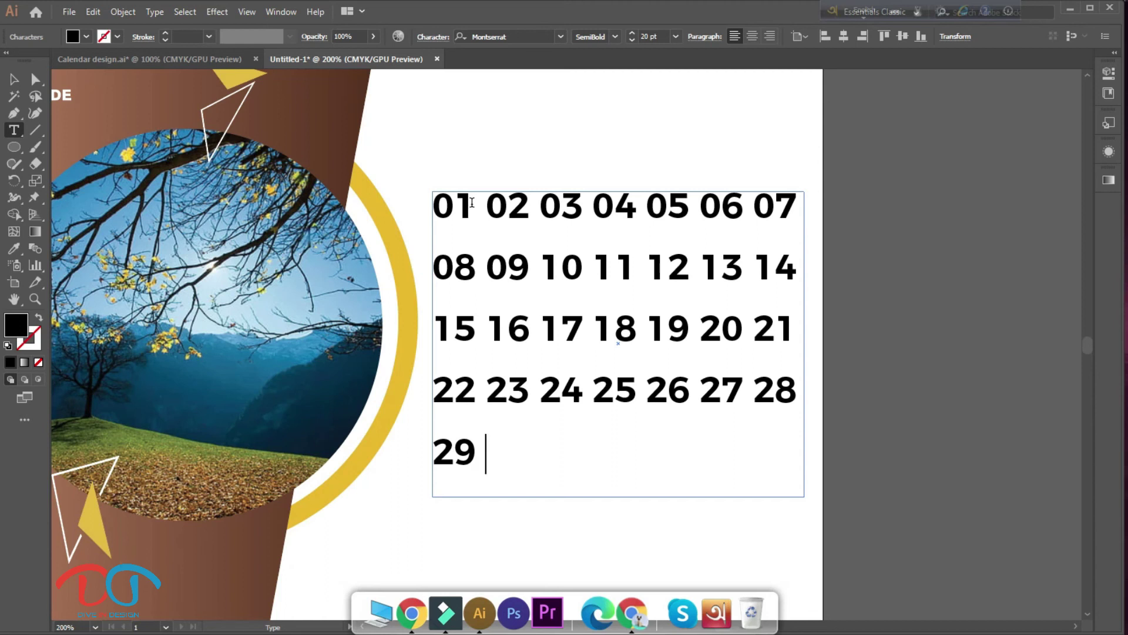
text( 30)
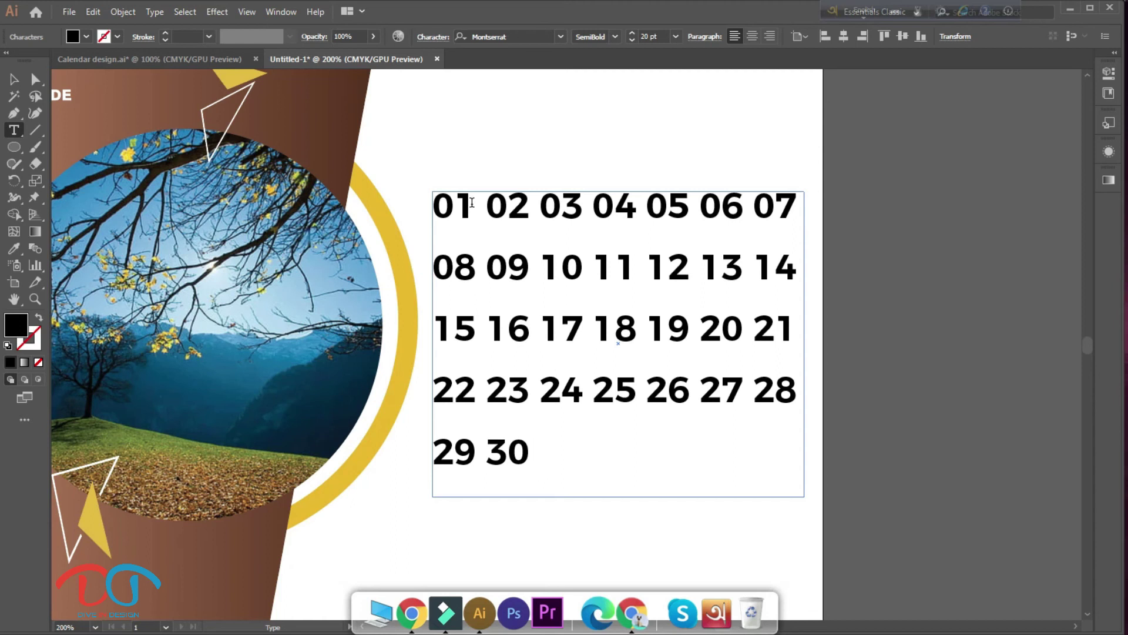
text( 31)
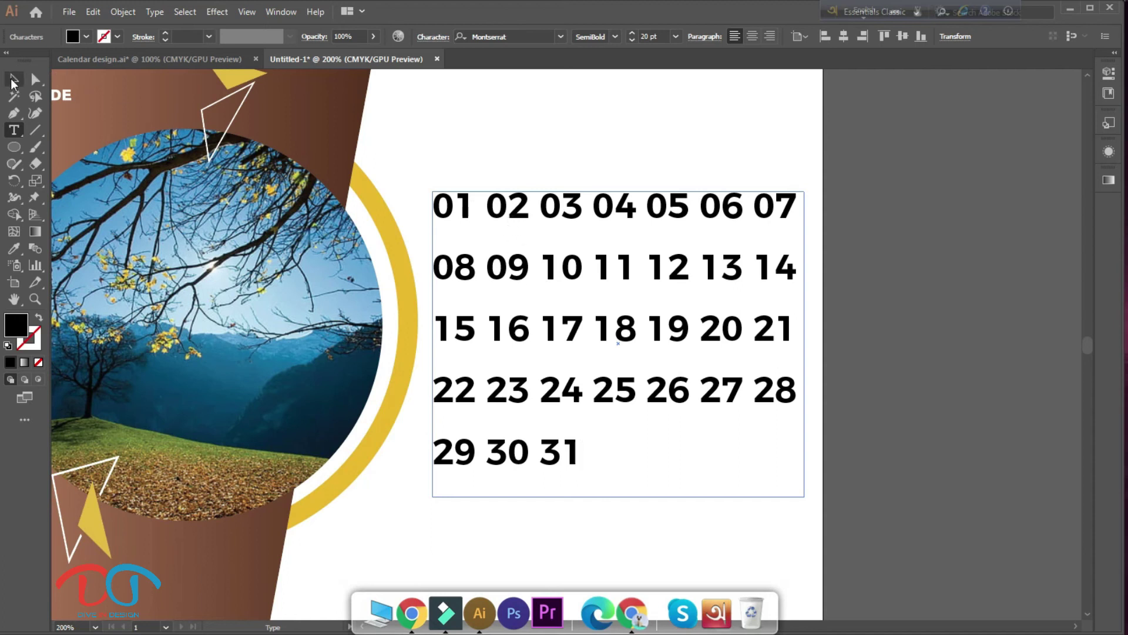
- Centre-align the dates in the grid, give them a -7 pt baseline shift, and deselect
click(13, 80)
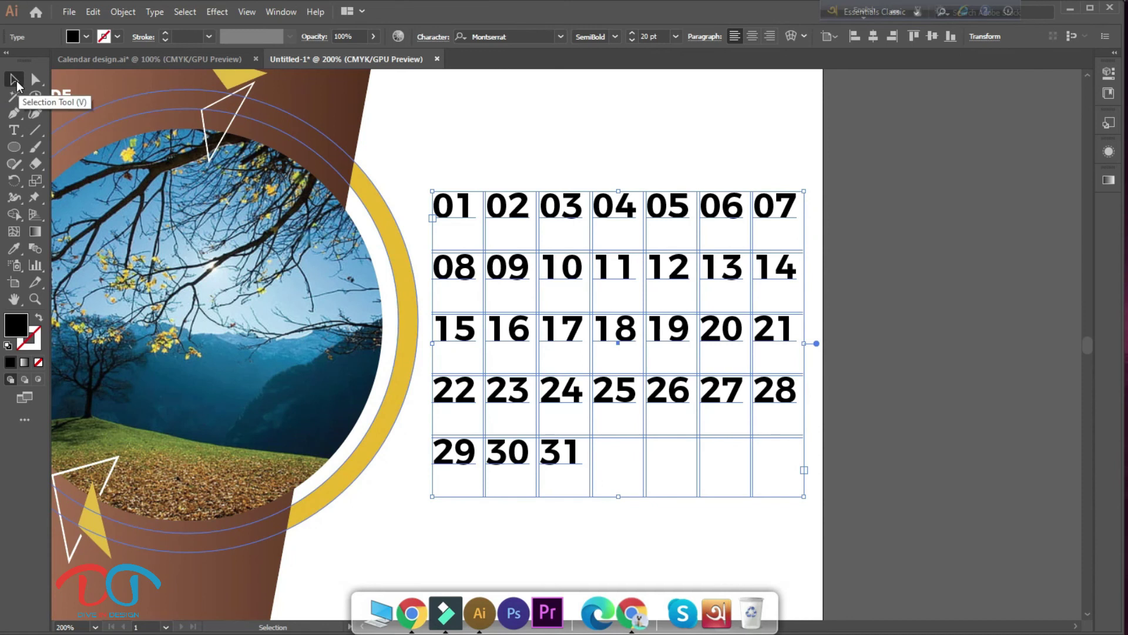
click(752, 37)
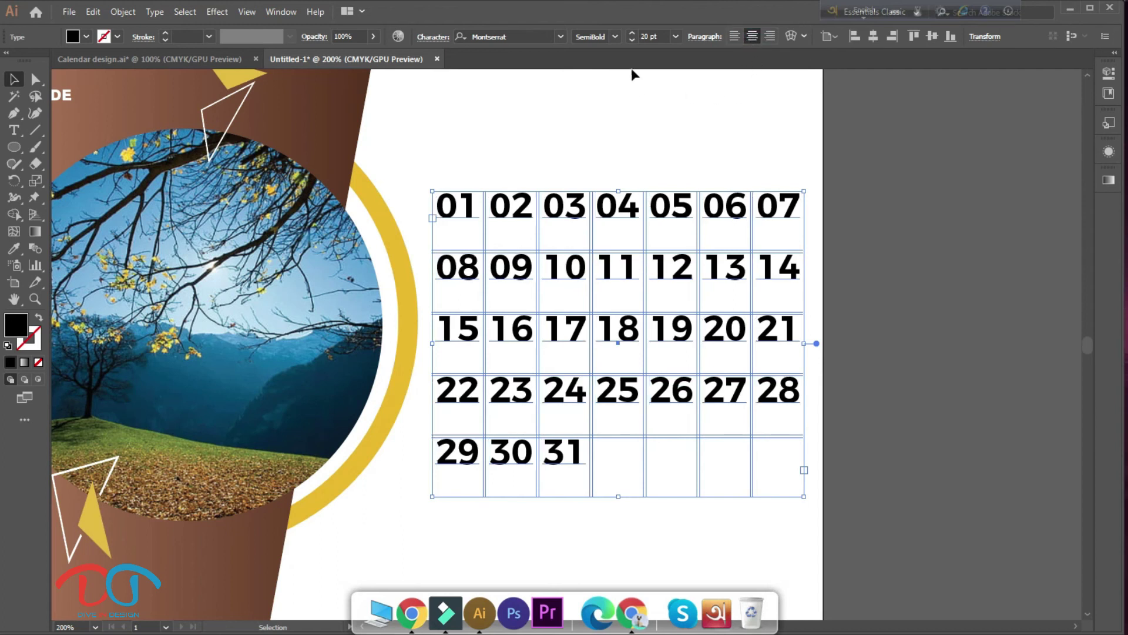
click(431, 37)
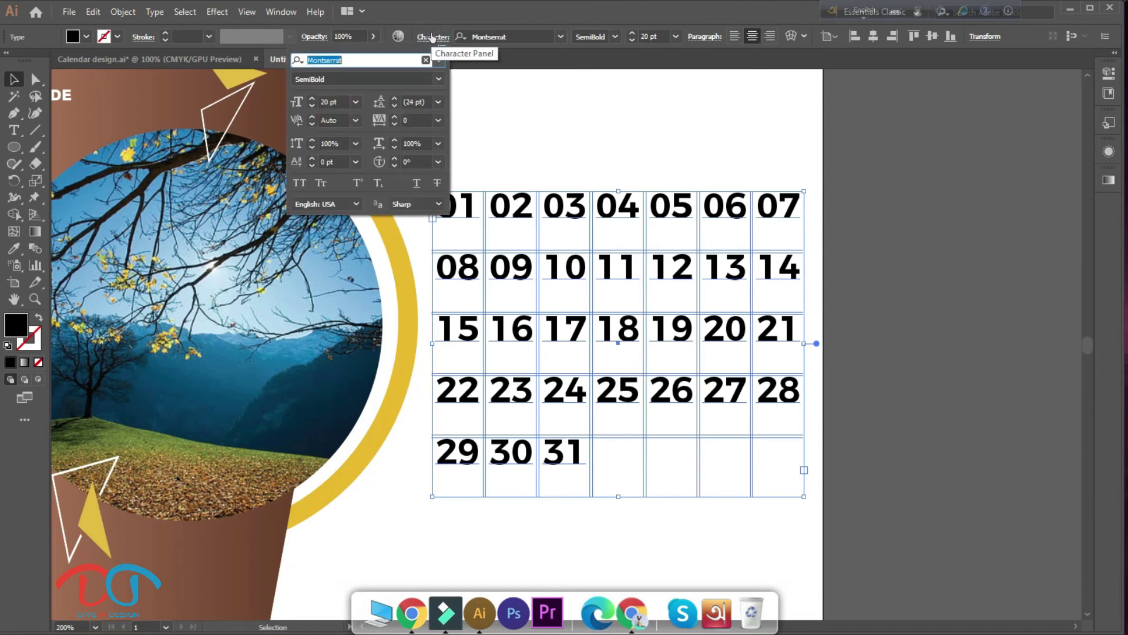
click(315, 160)
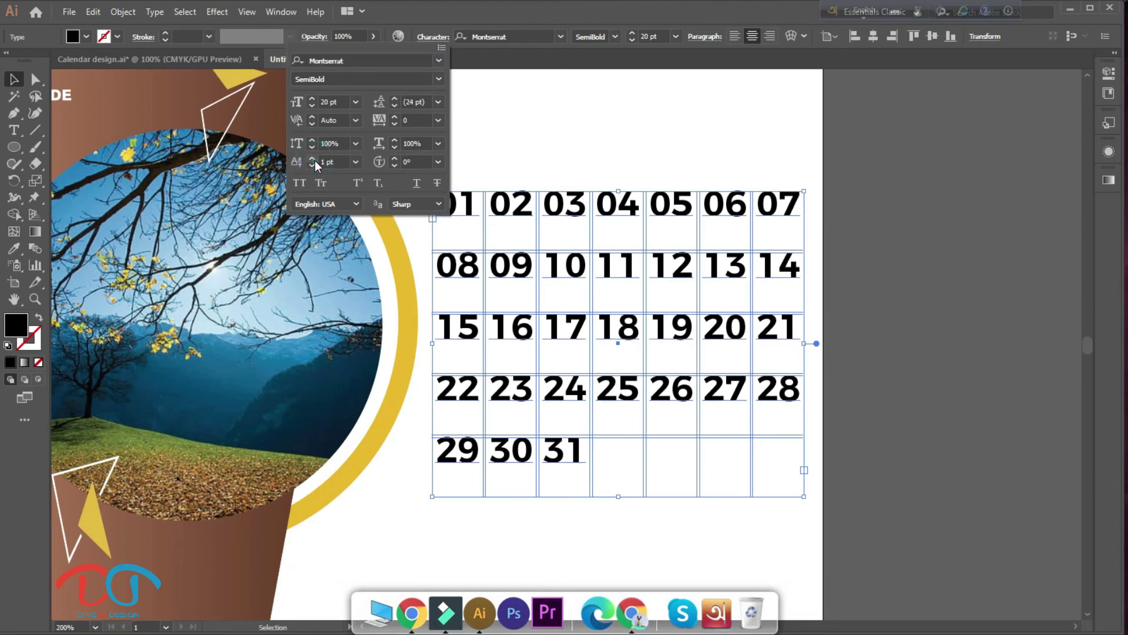
click(312, 157)
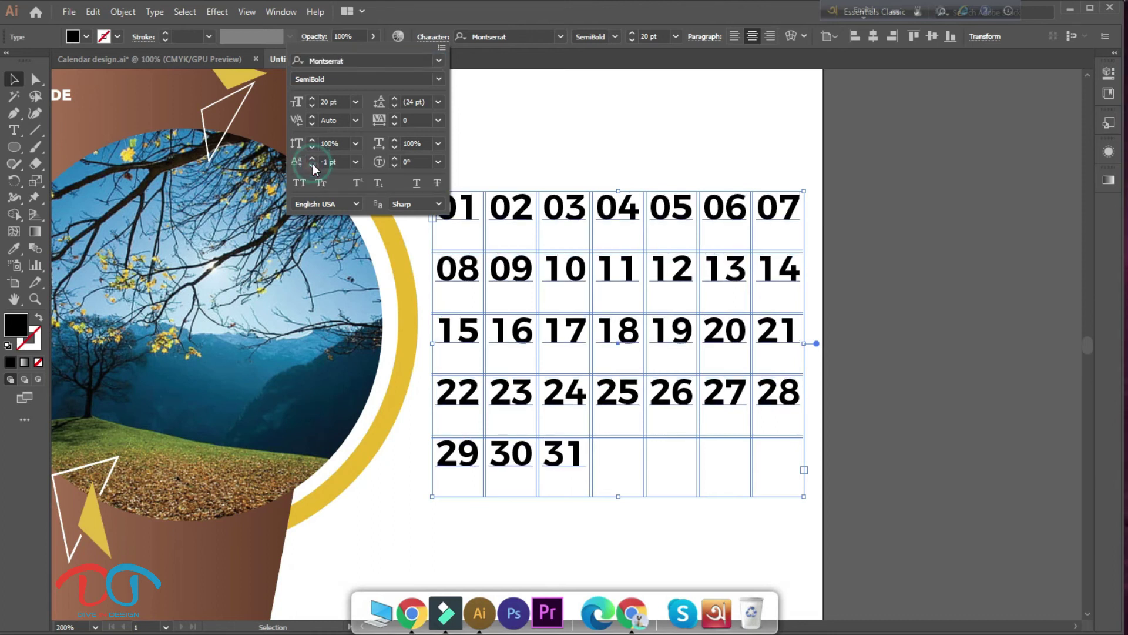
click(312, 157)
click(312, 166)
click(312, 166)
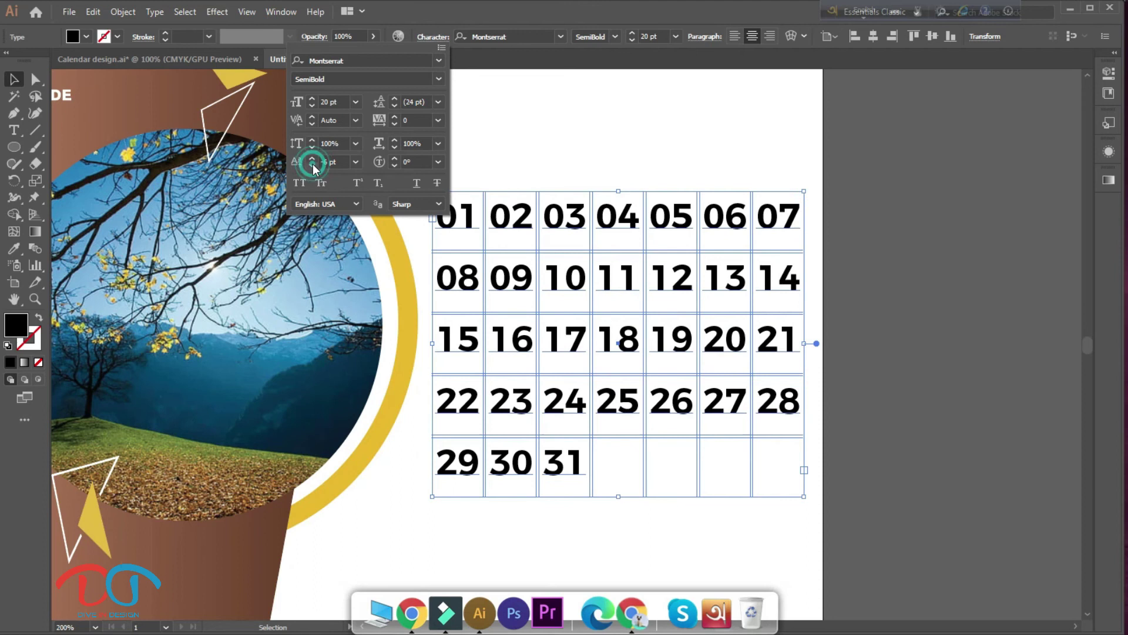
click(312, 166)
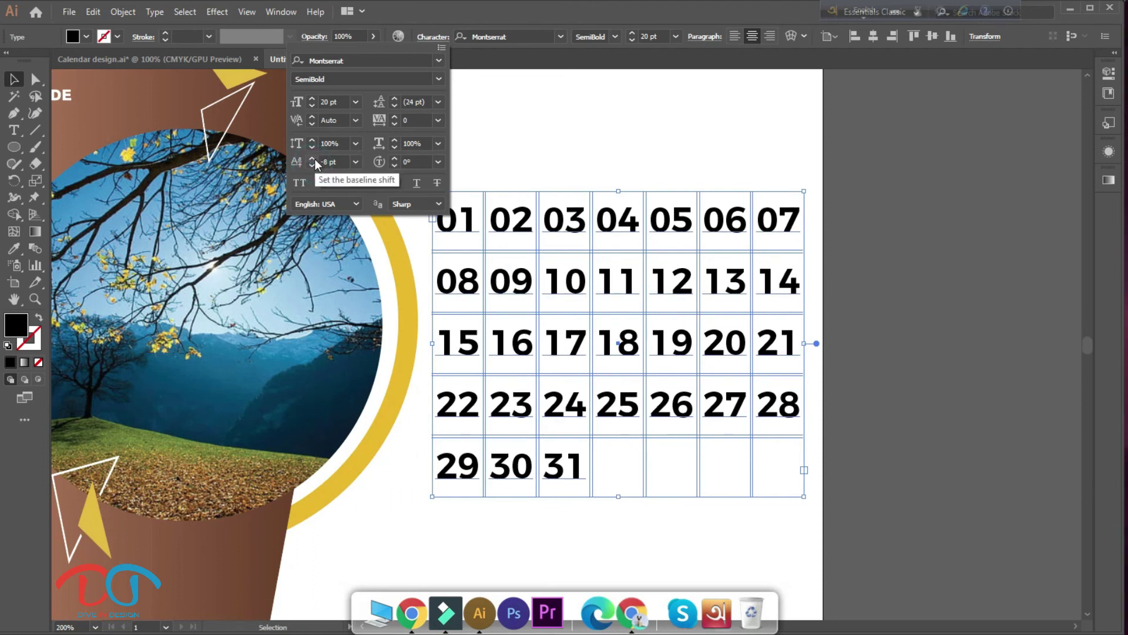
click(312, 159)
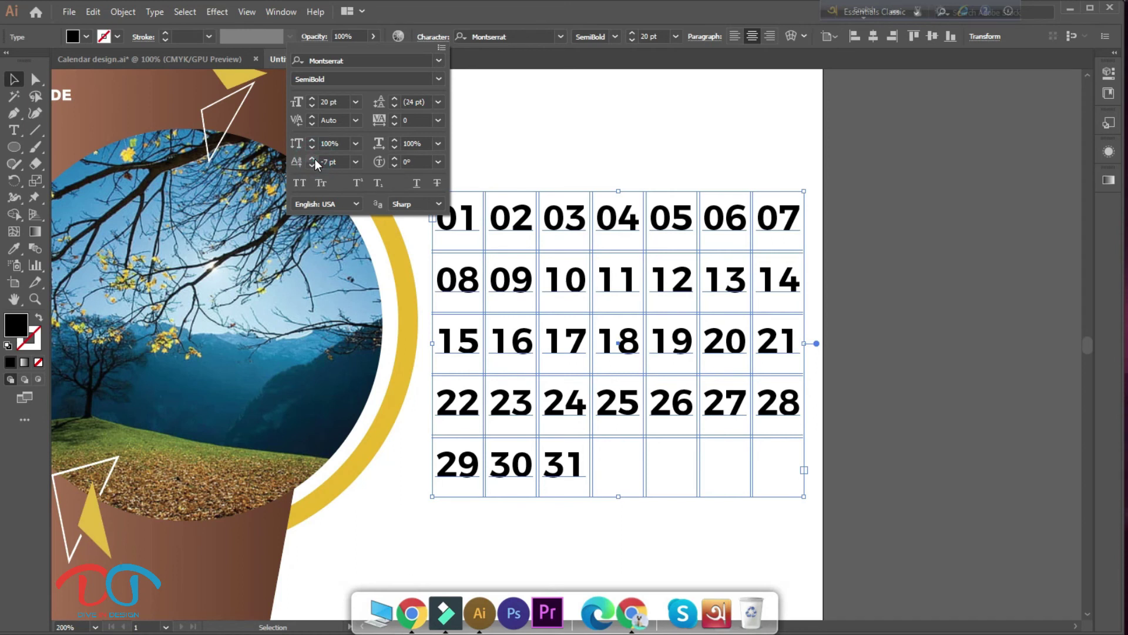
click(661, 144)
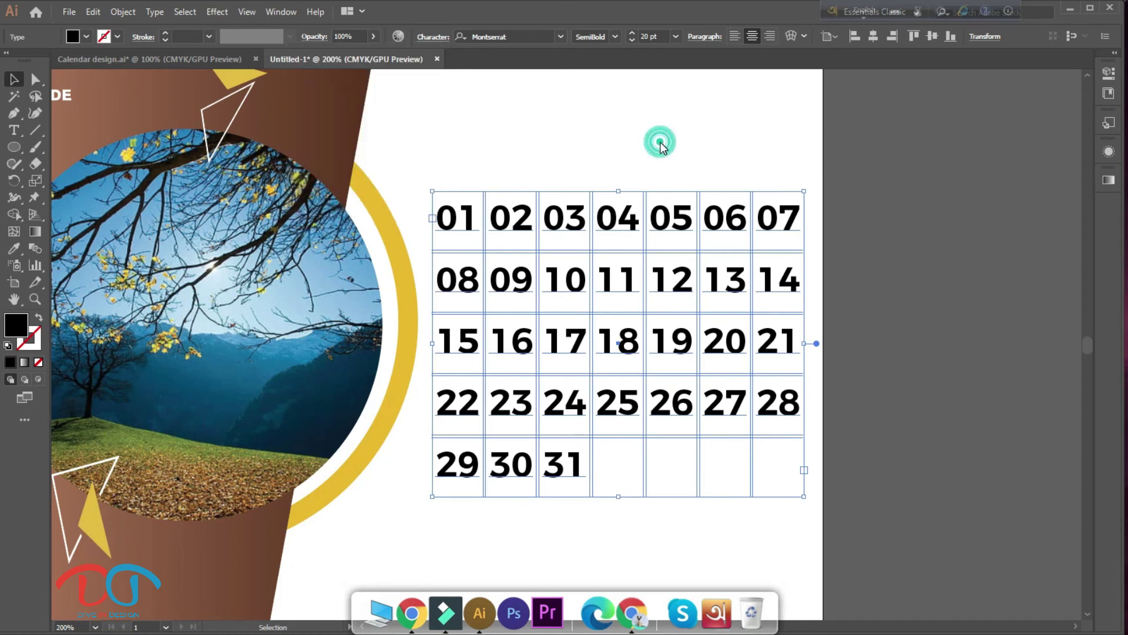
click(545, 164)
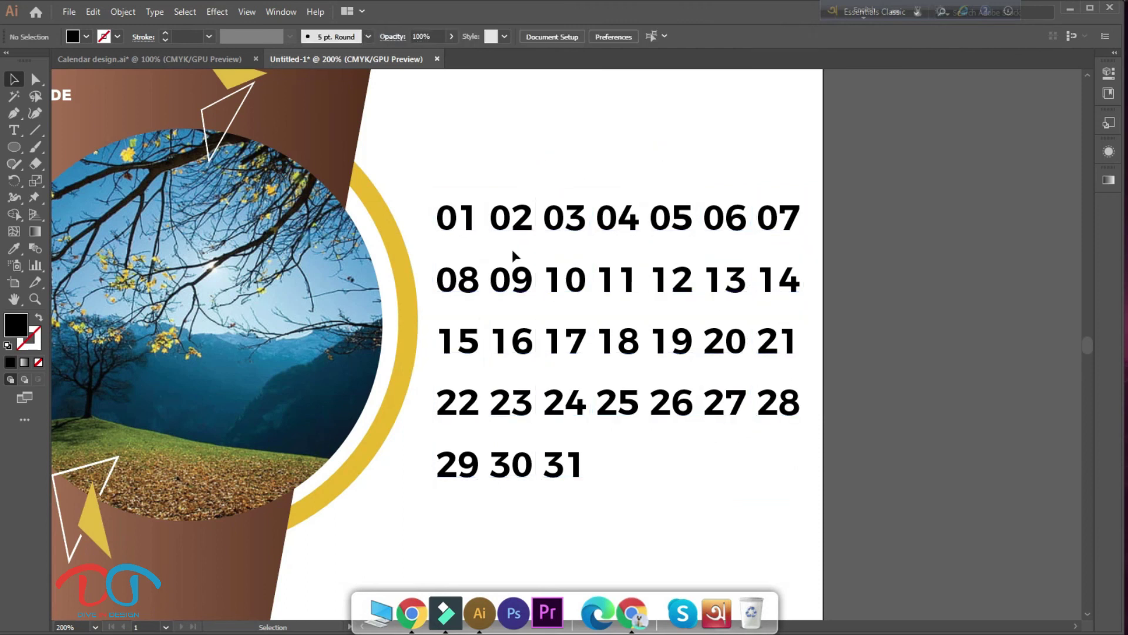
- Copy the SUN–SAT weekday header from Calendar design.ai into the new calendar
scroll(636, 343, up, 1)
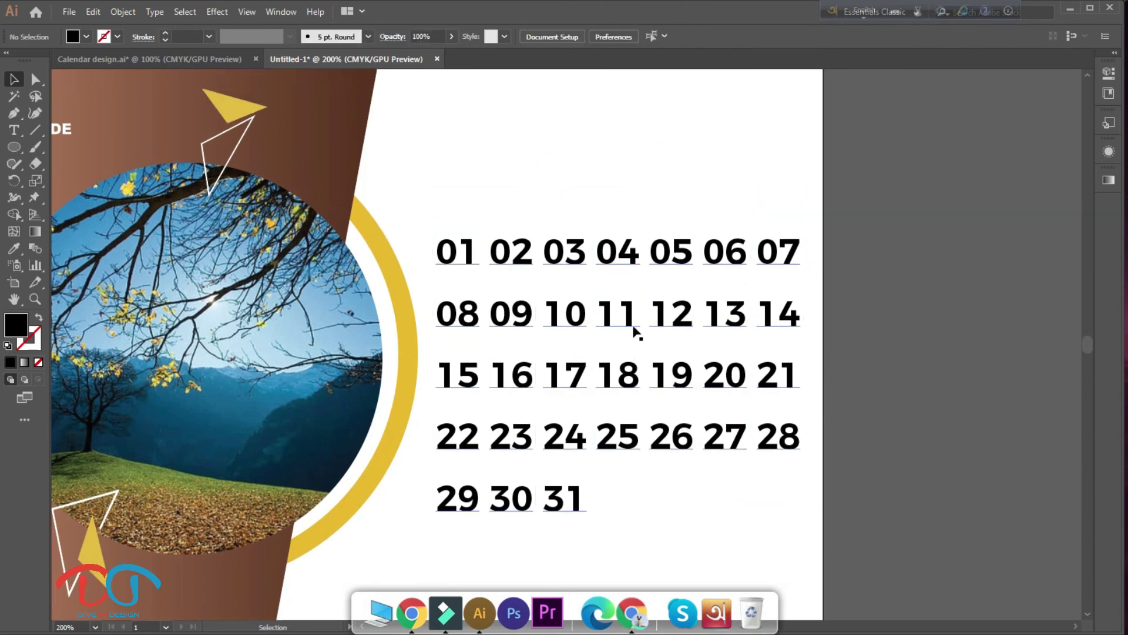
alt+scroll(637, 323, down, 1)
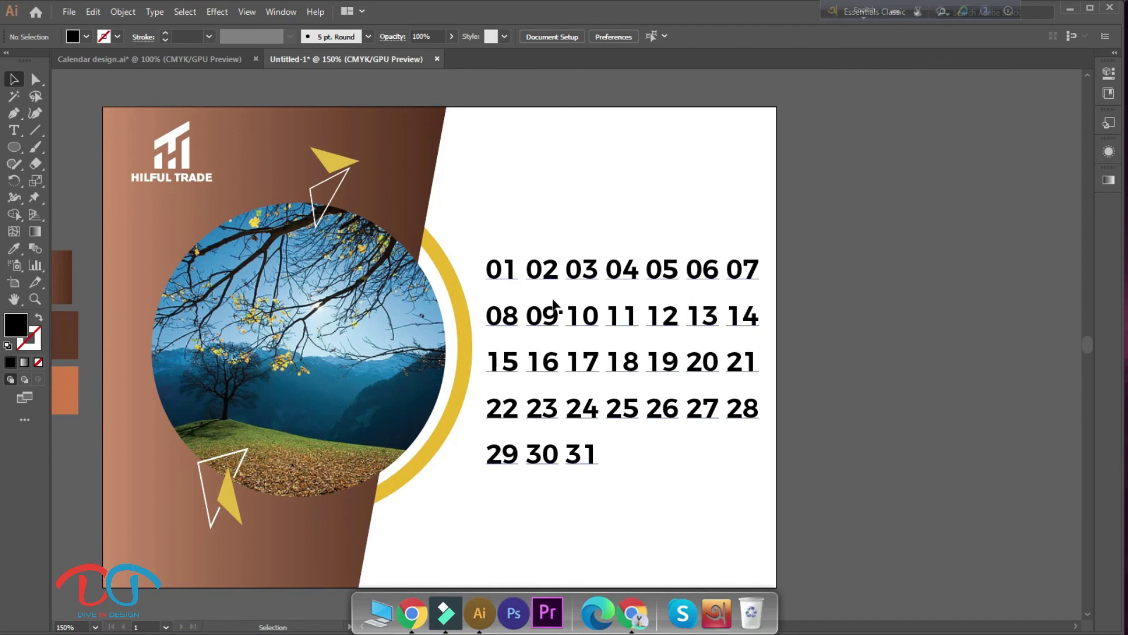
click(185, 57)
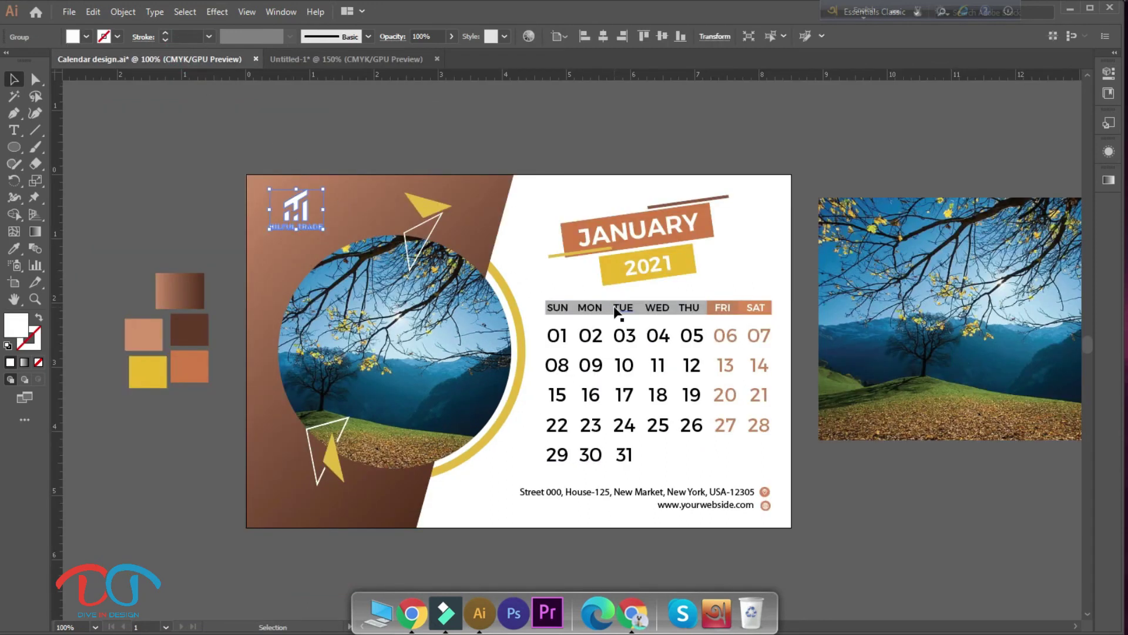
click(617, 309)
click(556, 284)
drag(549, 295, 748, 316)
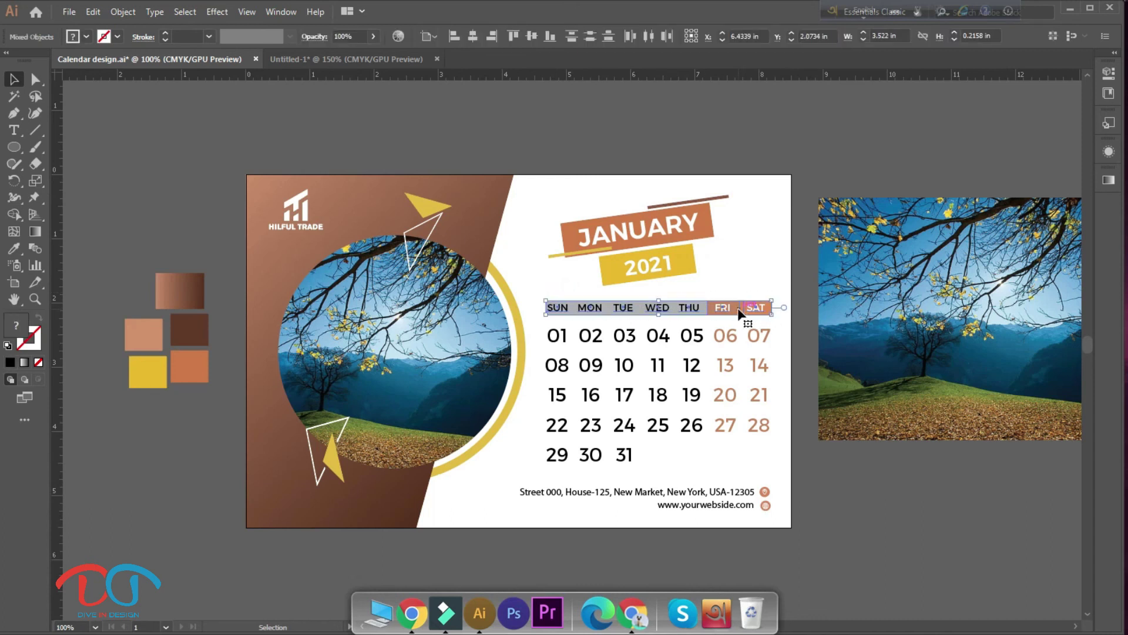
mouse_move(738, 308)
mouse_down()
mouse_move(418, 85)
mouse_move(577, 230)
mouse_move(664, 240)
mouse_up()
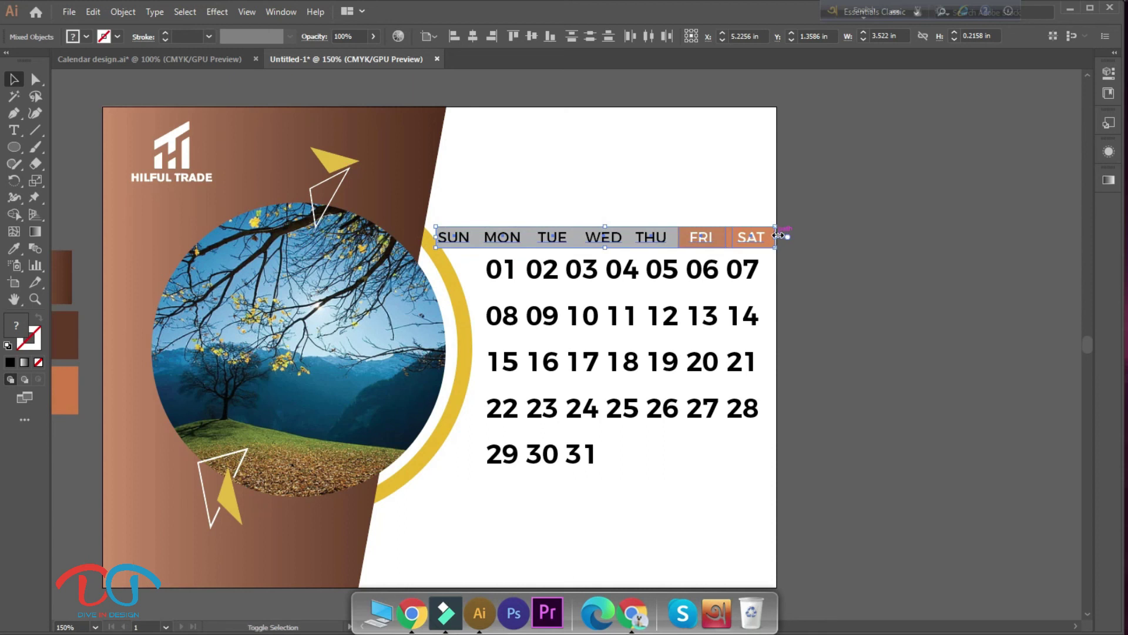
- Resize the weekday header to about 2.80 in wide and align it above the date columns
drag(776, 236, 756, 237)
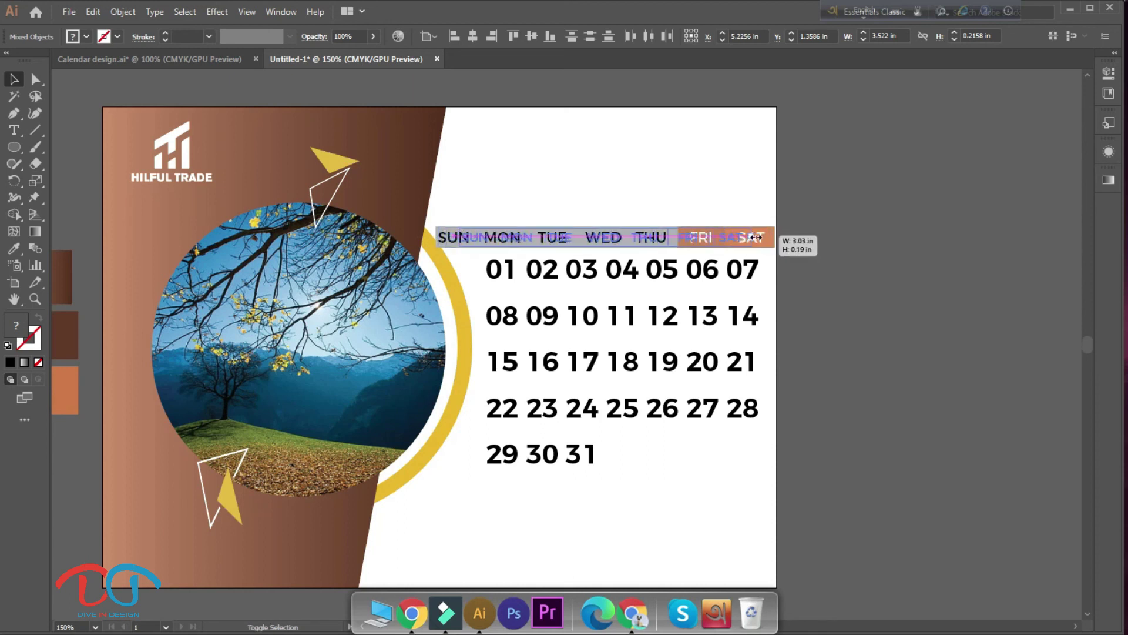
click(614, 246)
drag(613, 246, 632, 245)
key(ctrl+z)
drag(619, 235, 628, 234)
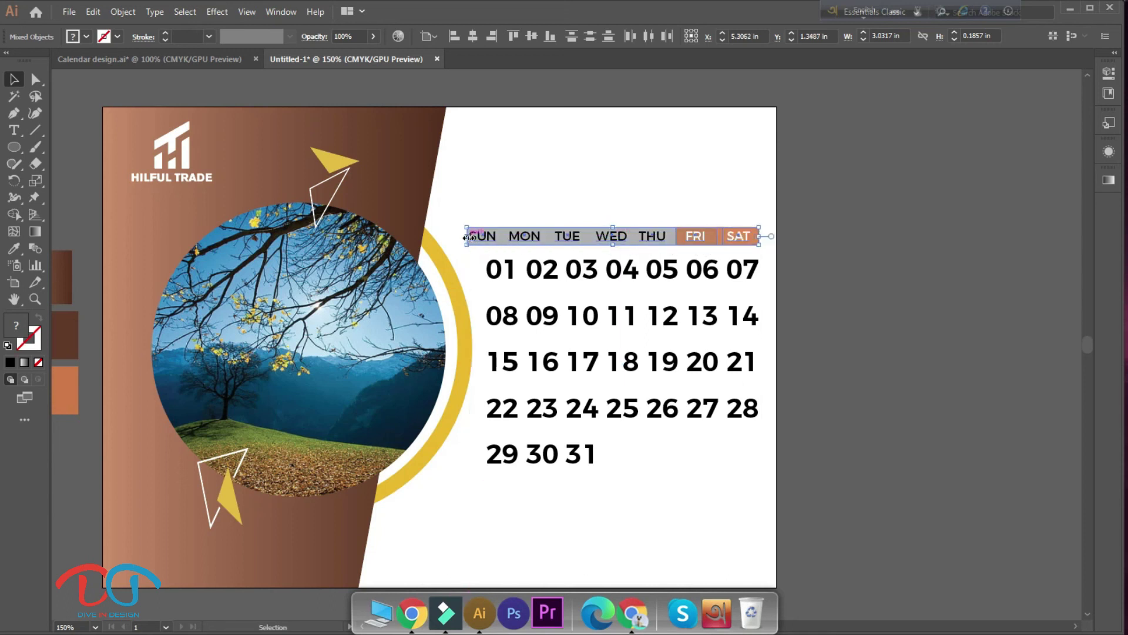
drag(469, 237, 479, 236)
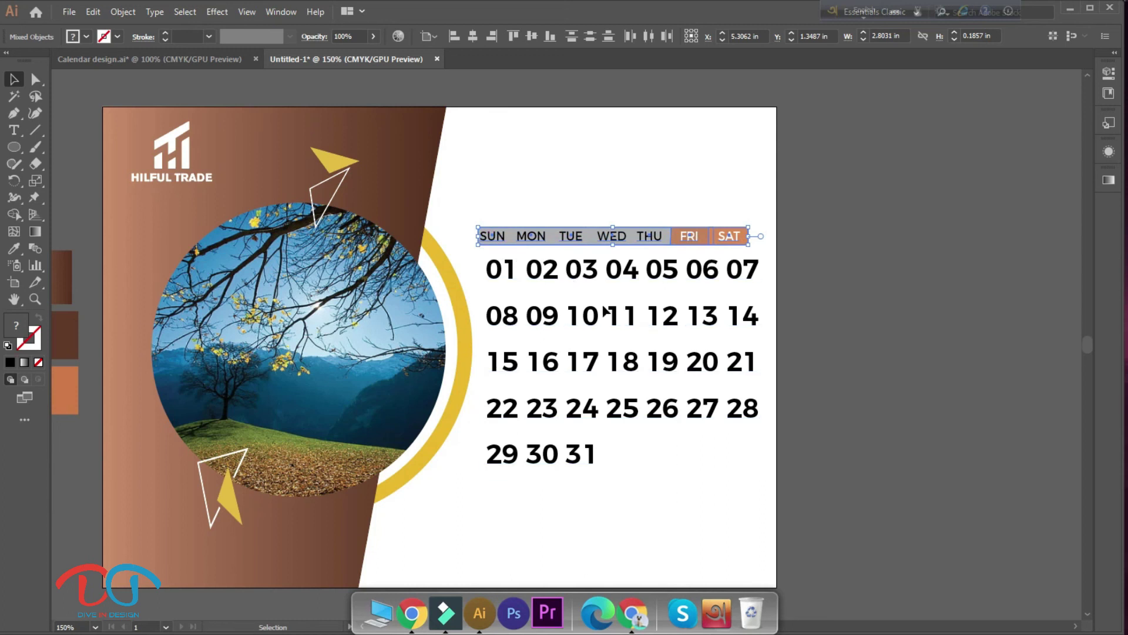
key(Right)
key(Right)
key(Right)
key(Right)
key(Right)
key(Right)
key(Right)
key(Right)
key(Left)
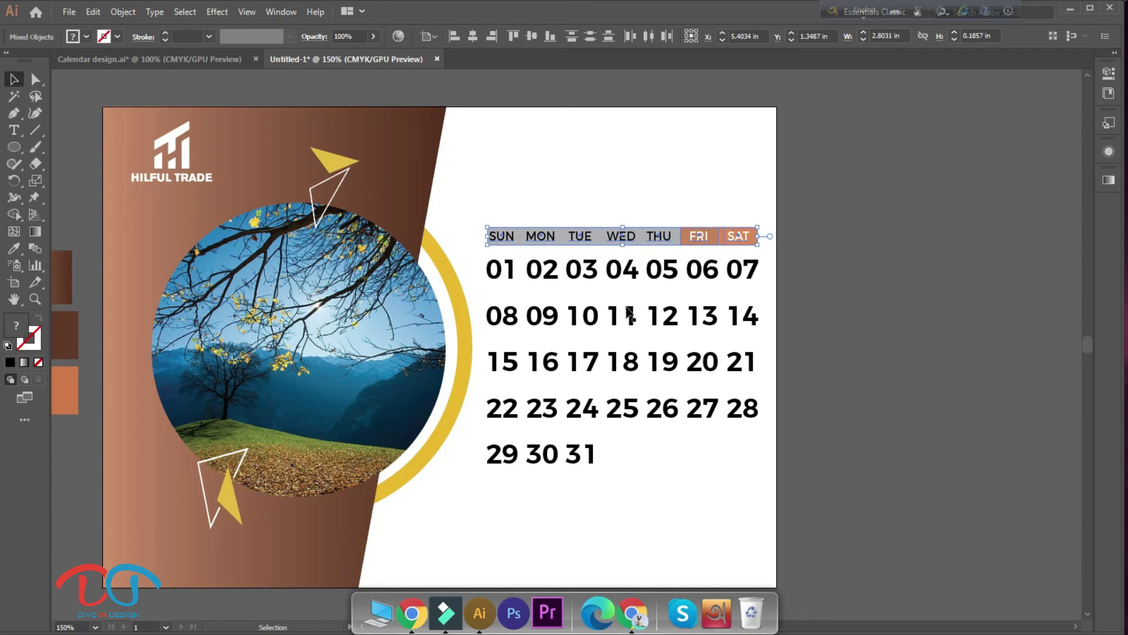
click(883, 411)
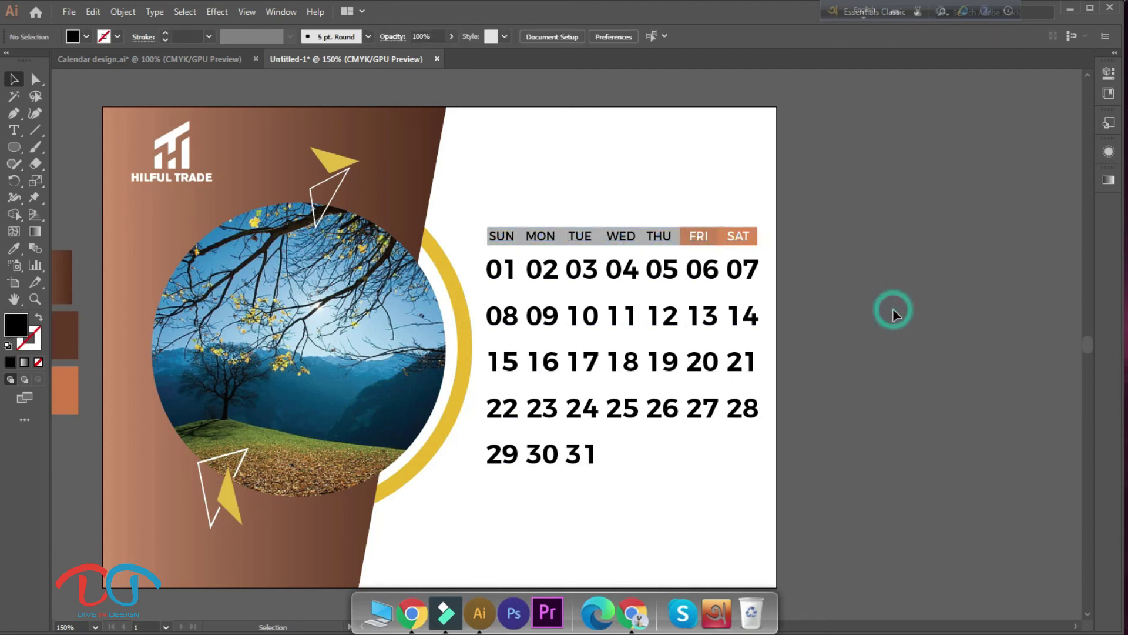
- Copy the JANUARY 2021 banner into the new calendar, scale it to about 1.79 × 0.90 in, and place it above the header
click(223, 59)
click(738, 278)
mouse_move(607, 196)
mouse_down()
mouse_move(682, 246)
mouse_move(365, 58)
mouse_up()
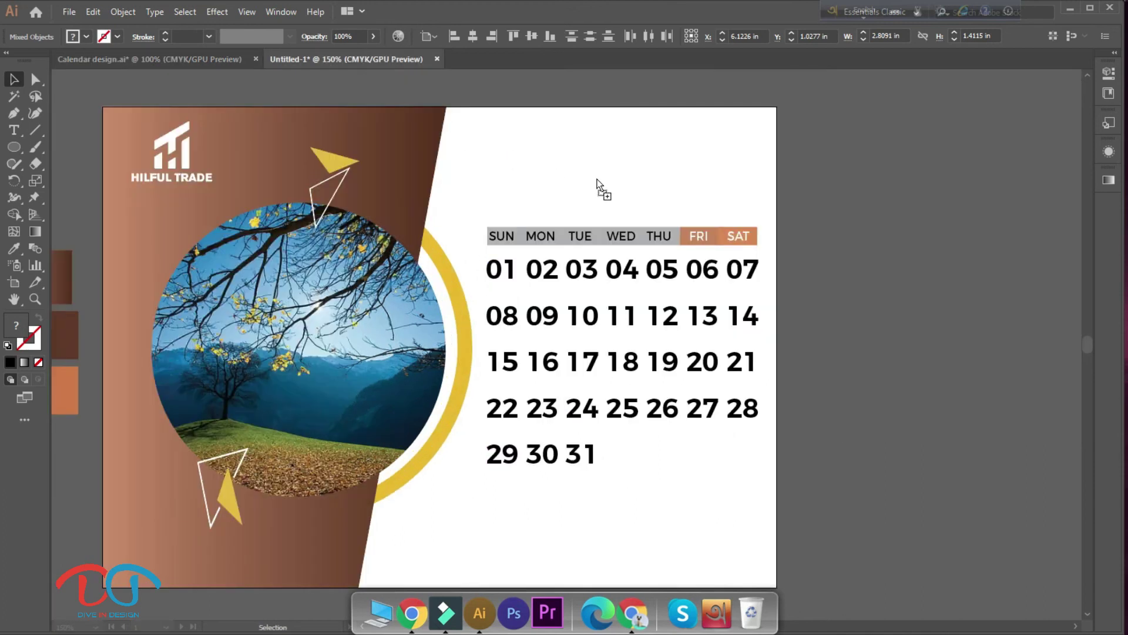
drag(597, 179, 597, 179)
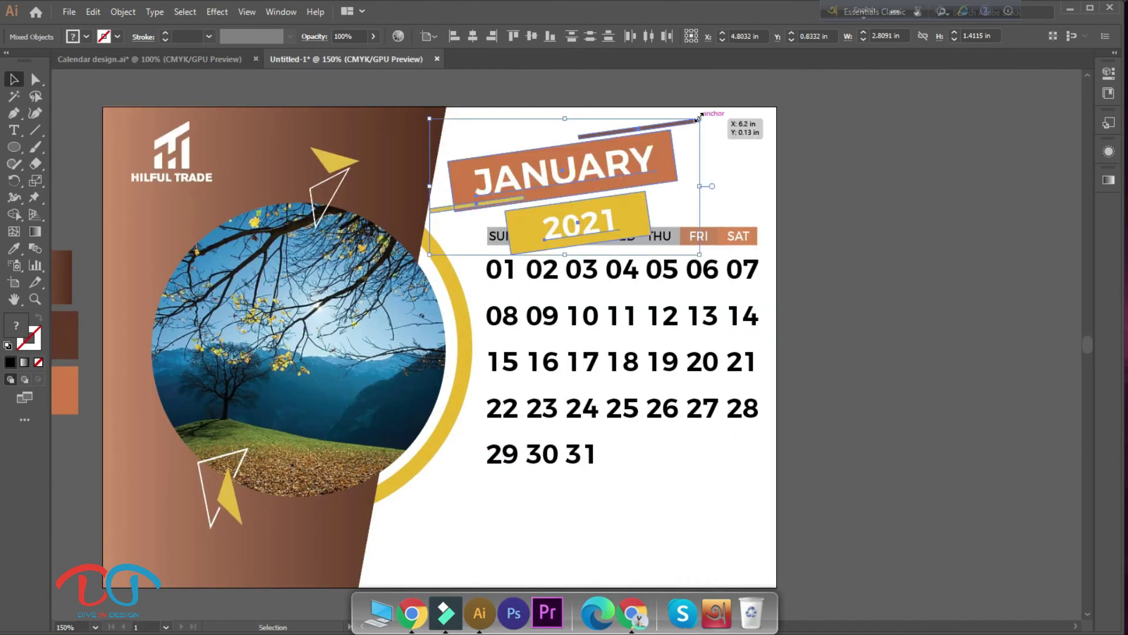
drag(699, 119, 666, 146)
drag(602, 175, 649, 158)
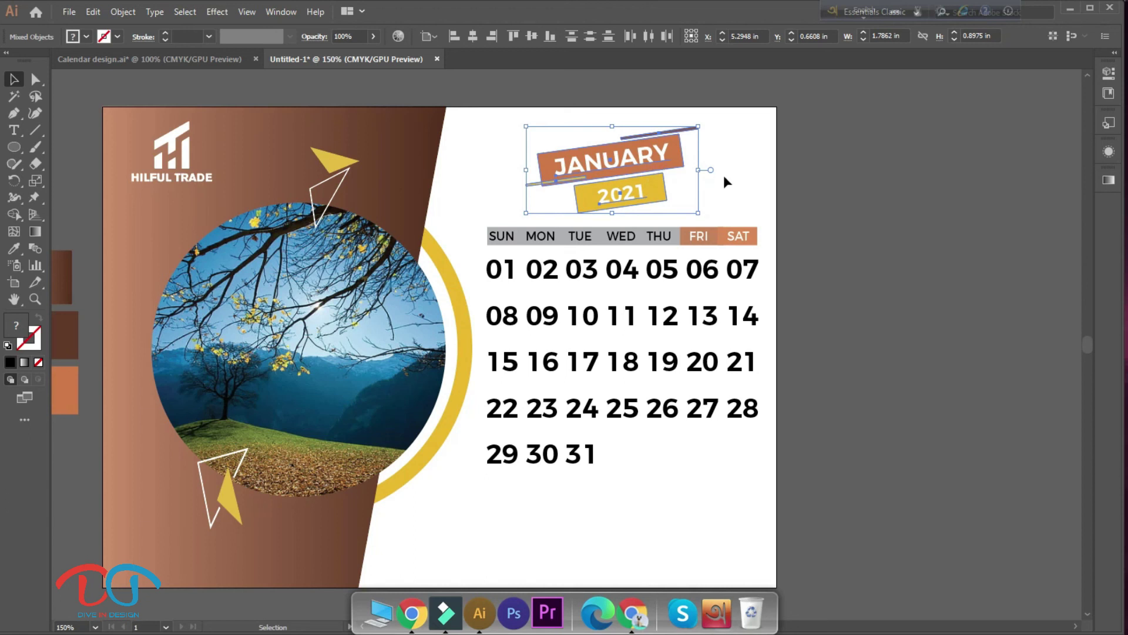
click(909, 230)
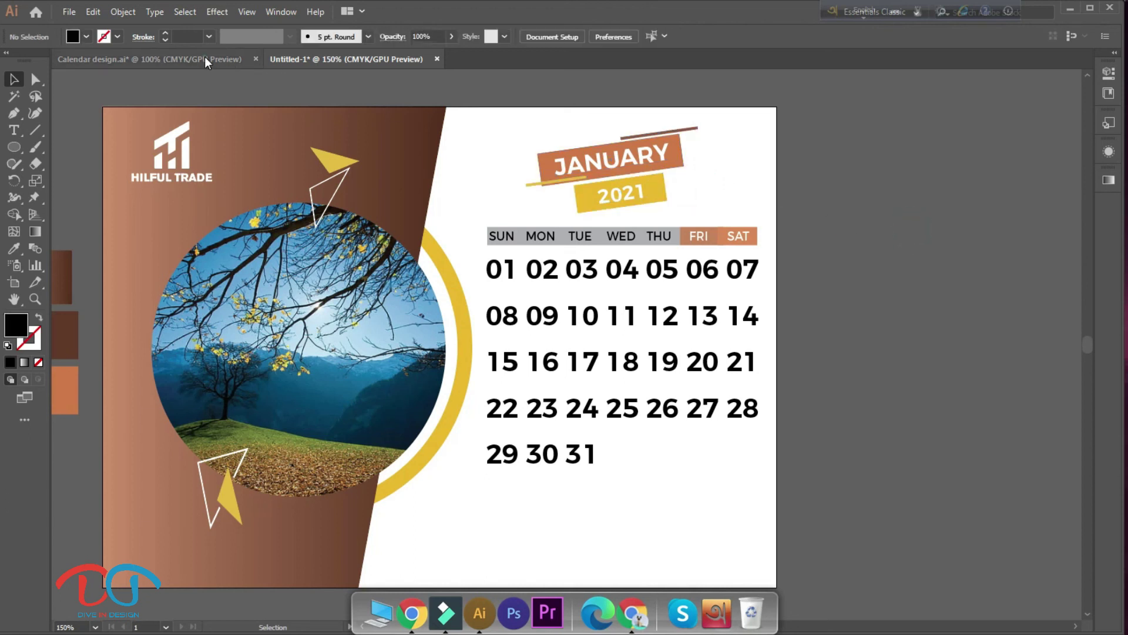
- Copy the address and website footer from Calendar design.ai into the new calendar and narrow it
click(204, 59)
mouse_move(778, 517)
mouse_down()
mouse_move(728, 488)
mouse_move(361, 73)
mouse_move(492, 368)
mouse_up()
drag(587, 509, 664, 525)
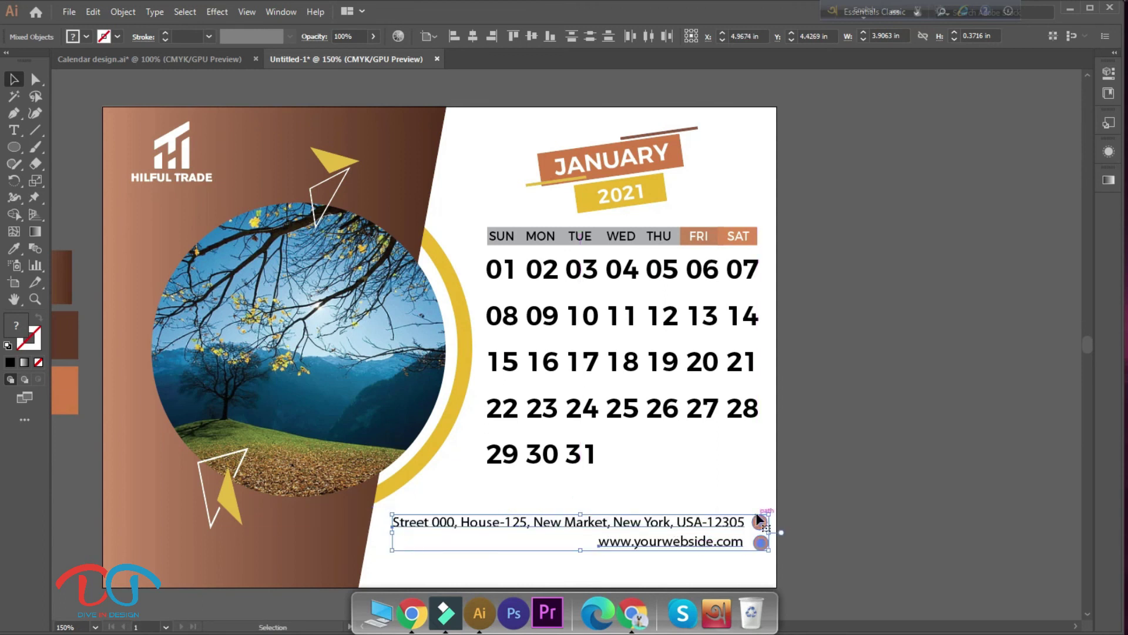
drag(772, 531, 761, 531)
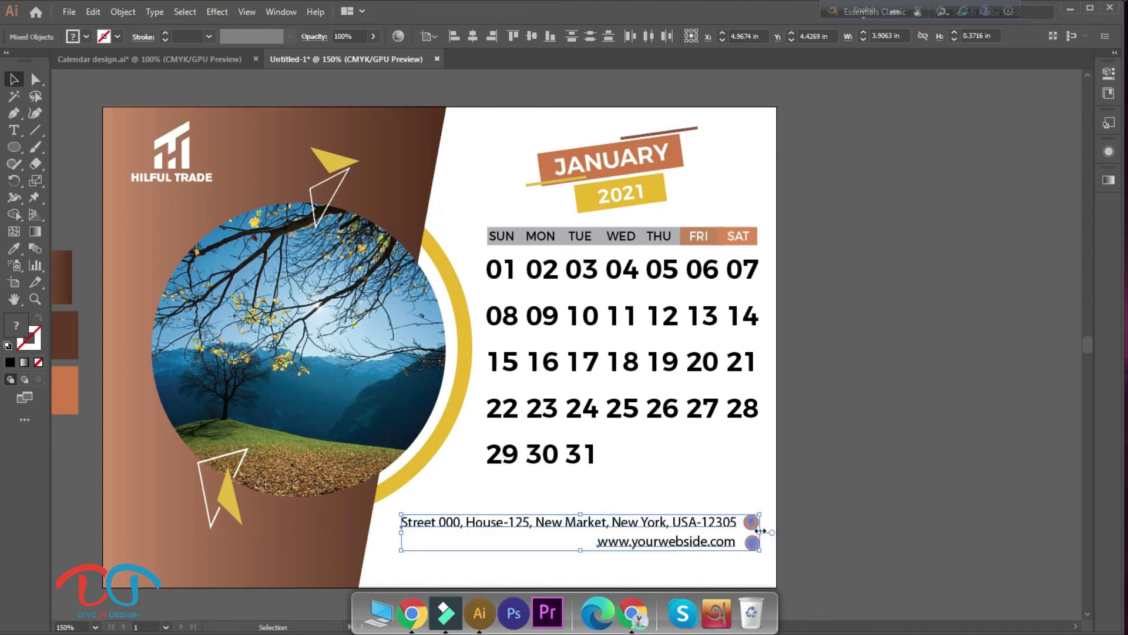
click(833, 531)
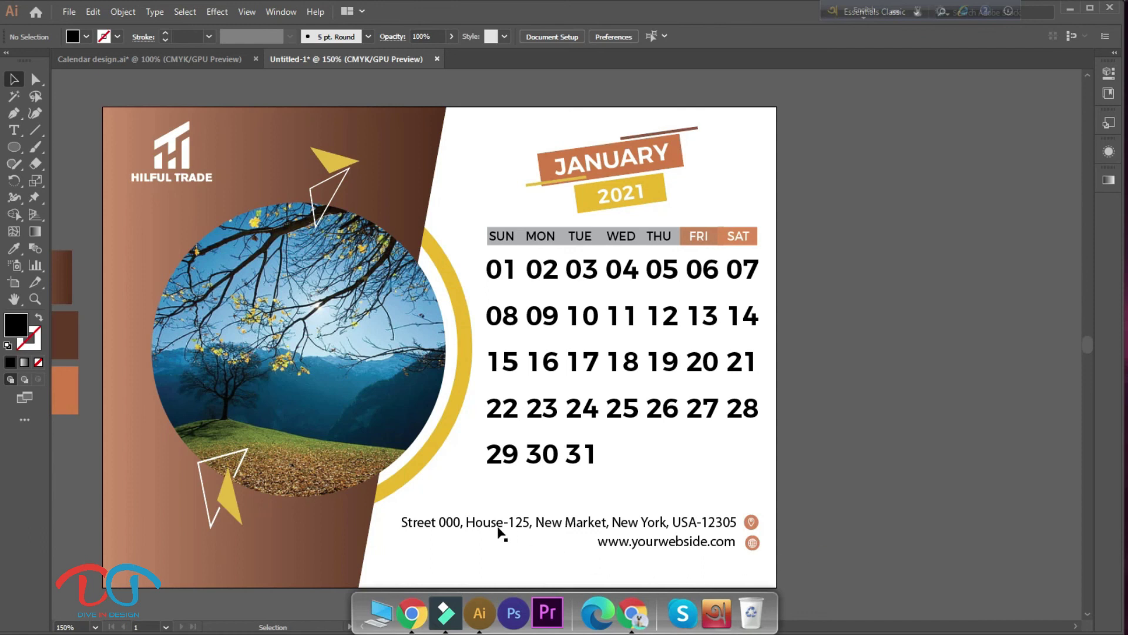
- Scale the footer to about 3.32 in wide and nudge it into the bottom-right corner
mouse_move(461, 503)
mouse_down()
mouse_move(722, 583)
mouse_move(401, 496)
mouse_up()
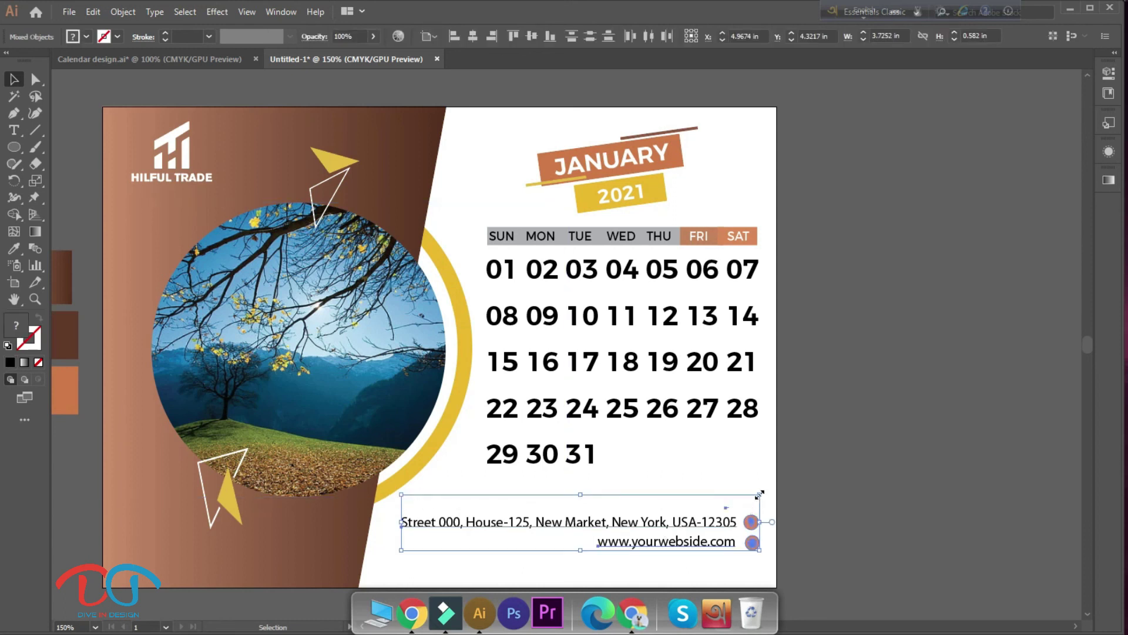
drag(759, 494, 742, 499)
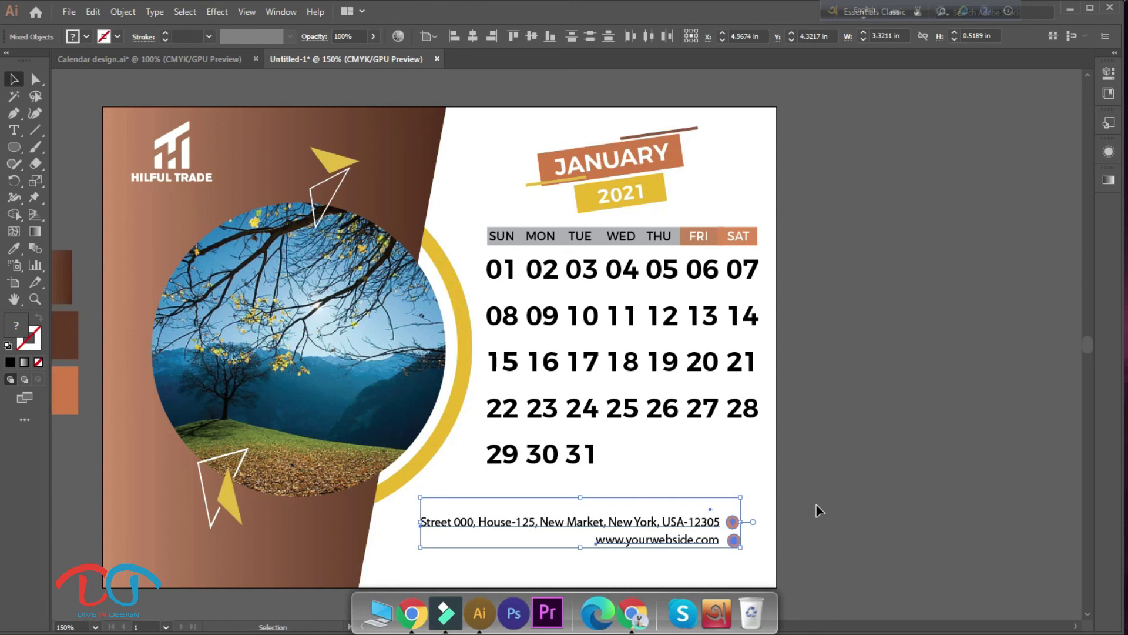
key(Right)
key(Right)
key(Right)
key(Right)
key(Right)
key(Down)
key(Down)
key(Down)
key(Down)
key(Down)
key(Down)
key(Down)
key(Down)
key(Down)
key(Right)
key(Down)
key(Down)
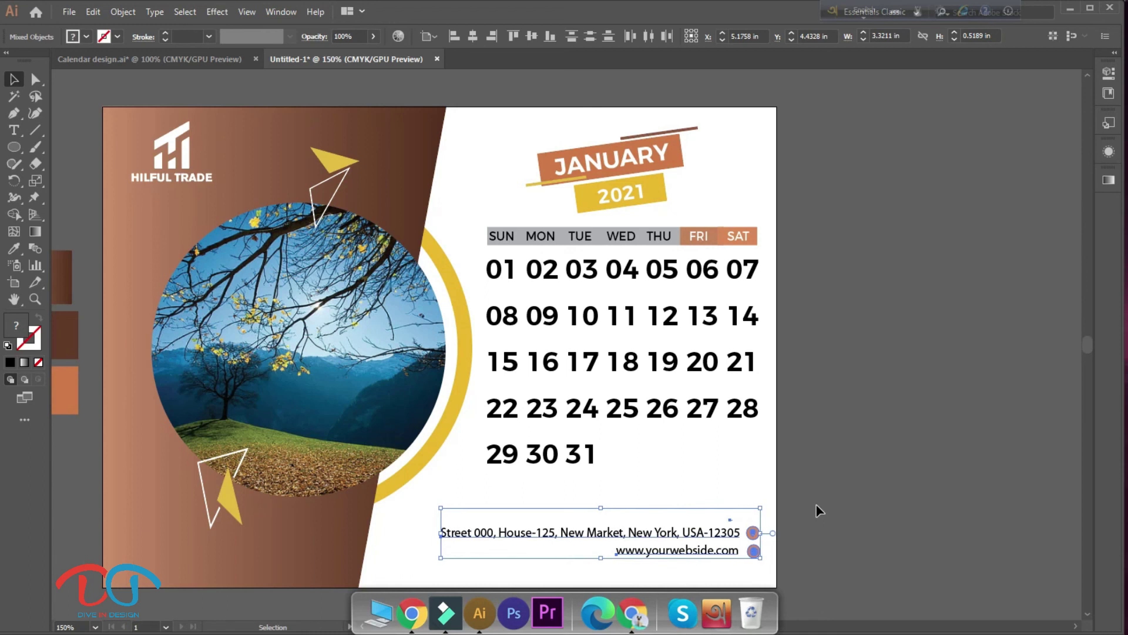
click(816, 505)
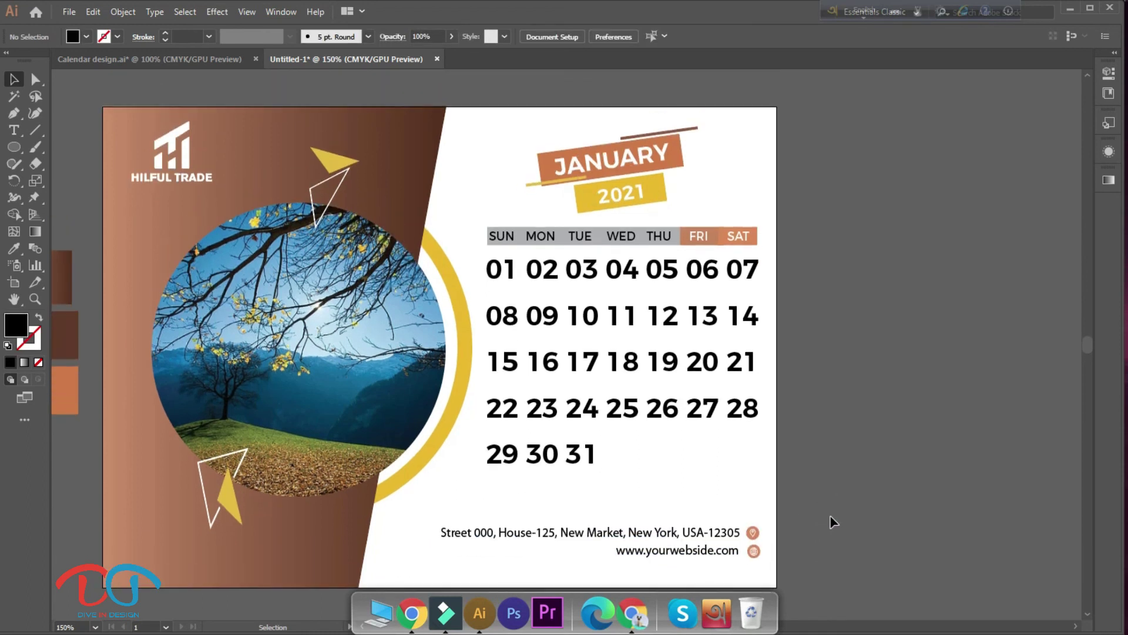
scroll(890, 516, left, 3)
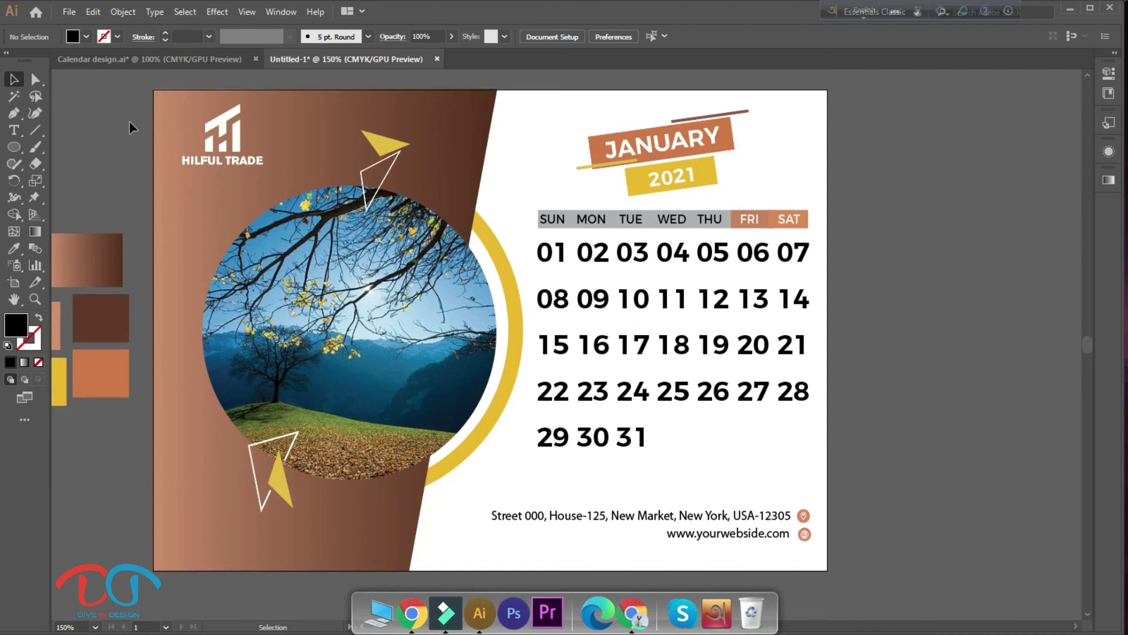
scroll(894, 369, down, 2)
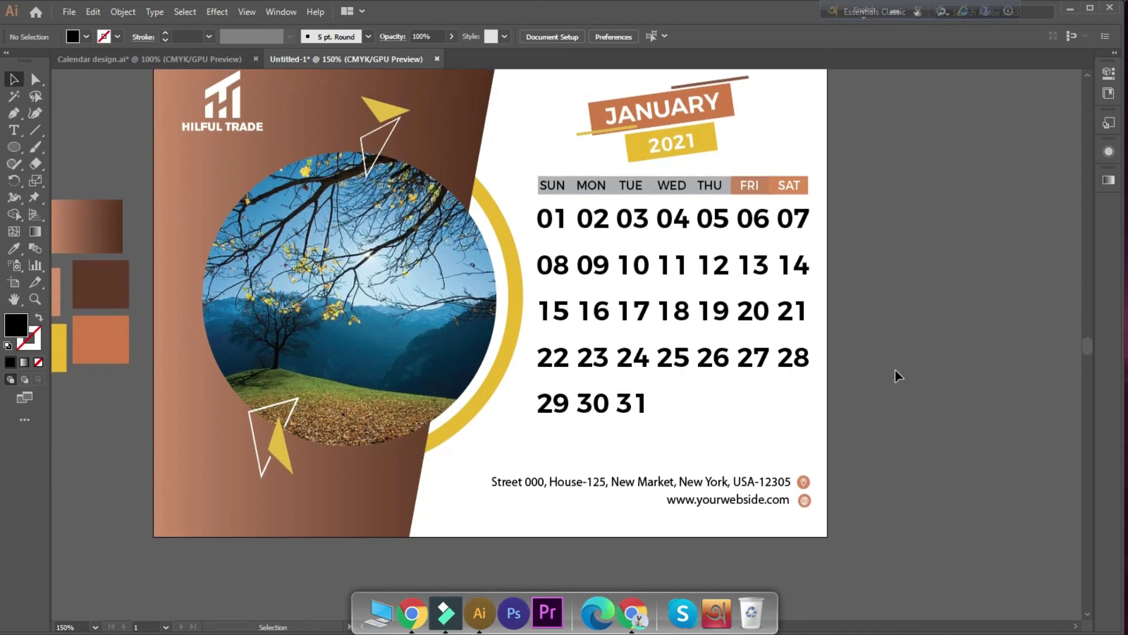
scroll(895, 370, up, 2)
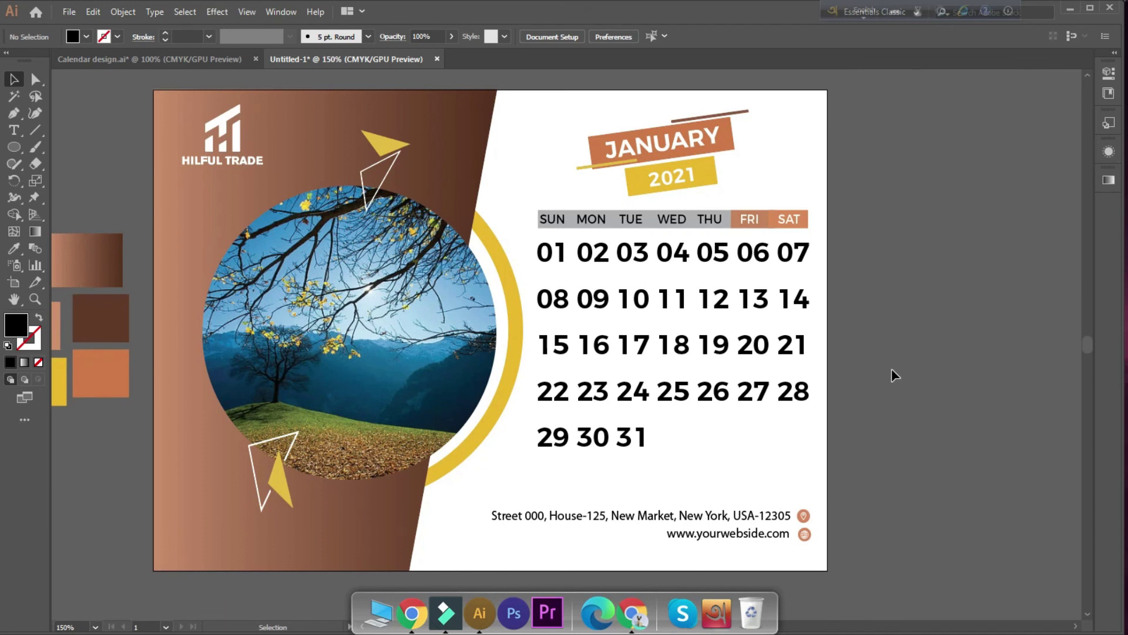